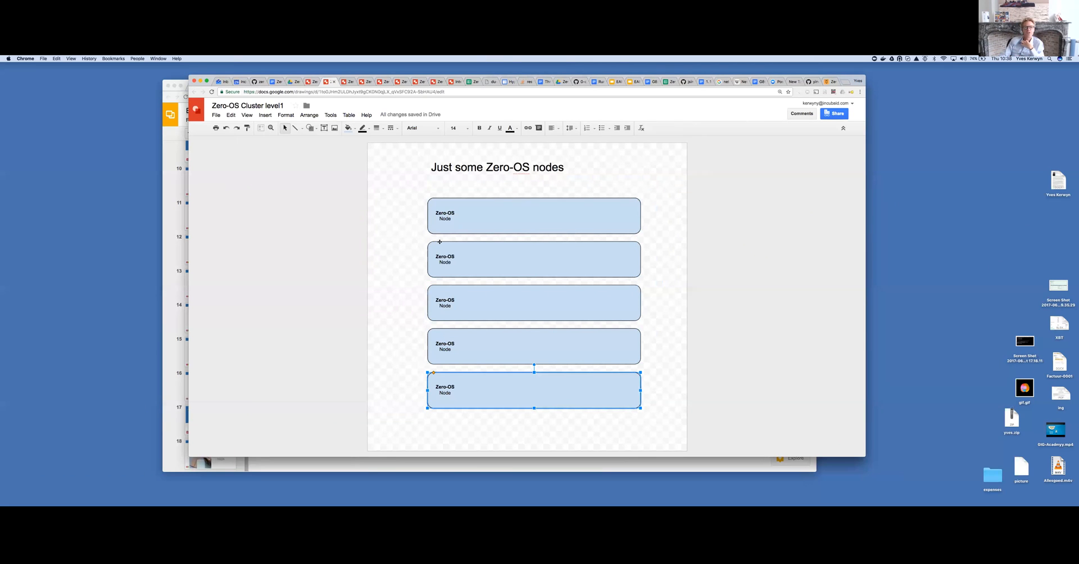
Show the Zero-OS Cluster level2 drawing and select the word "Management" in its title
{"action": "left_click", "coordinate": [347, 84]}
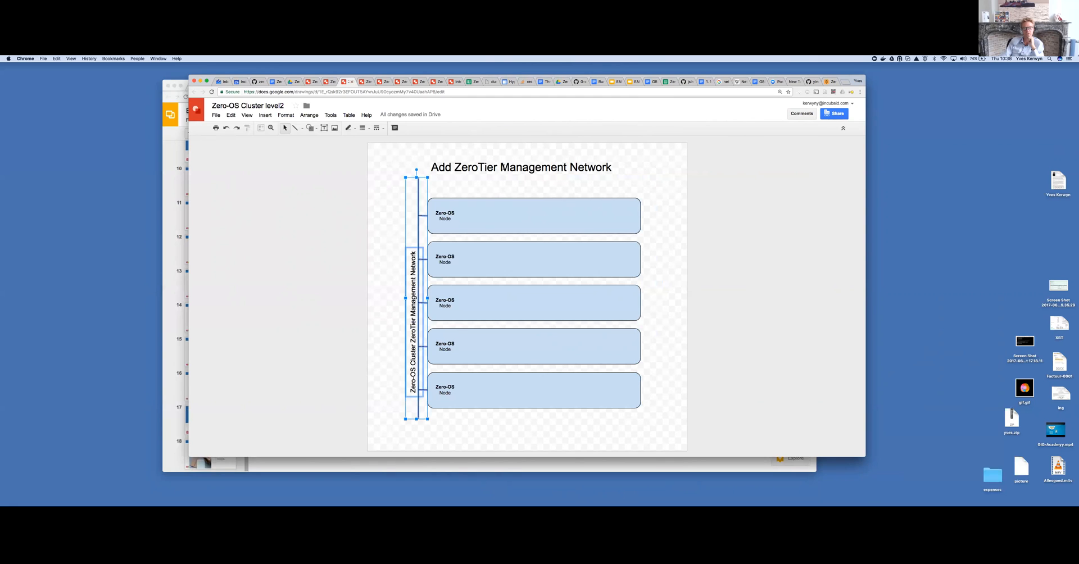
{"action": "left_click", "coordinate": [501, 167]}
{"action": "double_click", "coordinate": [502, 167]}
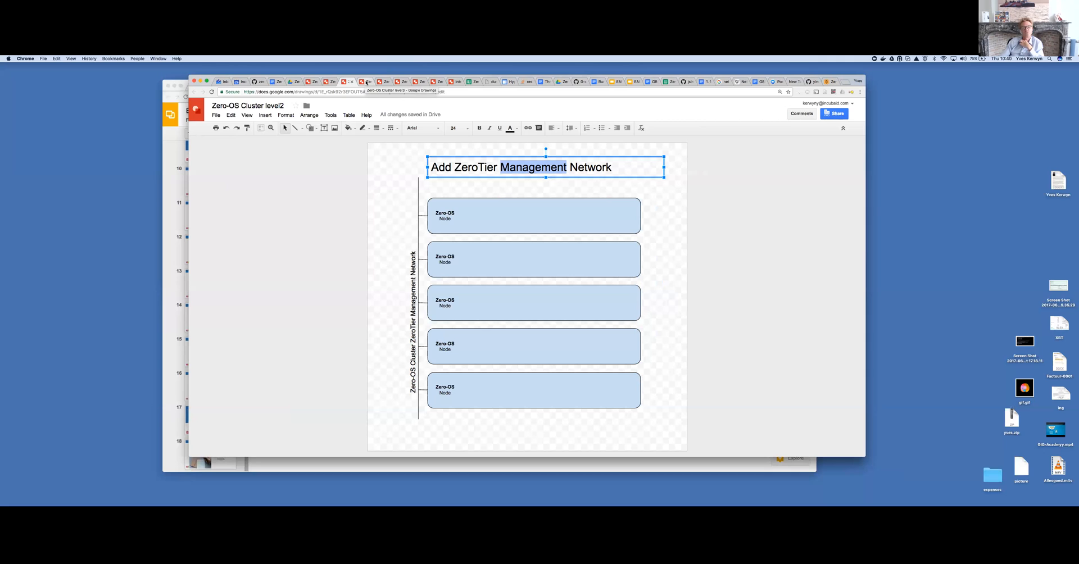
Show the Zero-OS Cluster level3 drawing and select its lowest node, the Orchestrator box and the AYS Server box in turn
{"action": "left_click", "coordinate": [366, 83]}
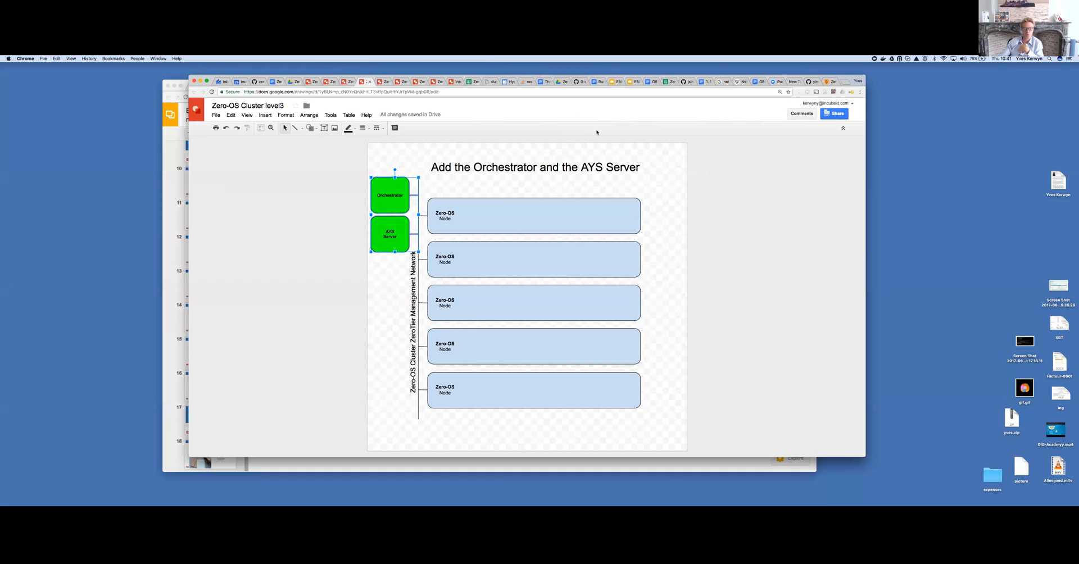
{"action": "left_click", "coordinate": [567, 385]}
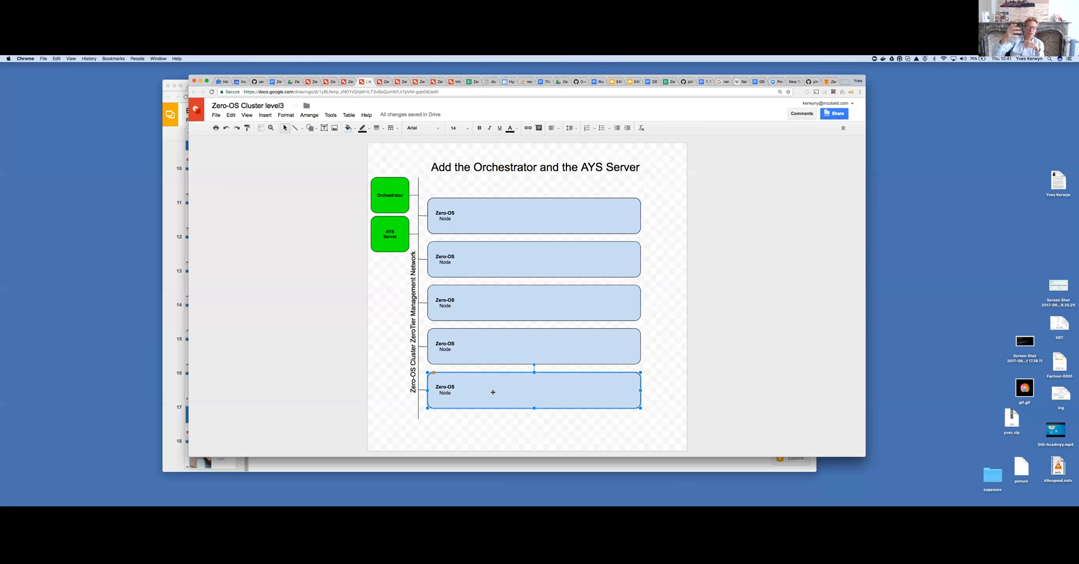
{"action": "left_click", "coordinate": [385, 177]}
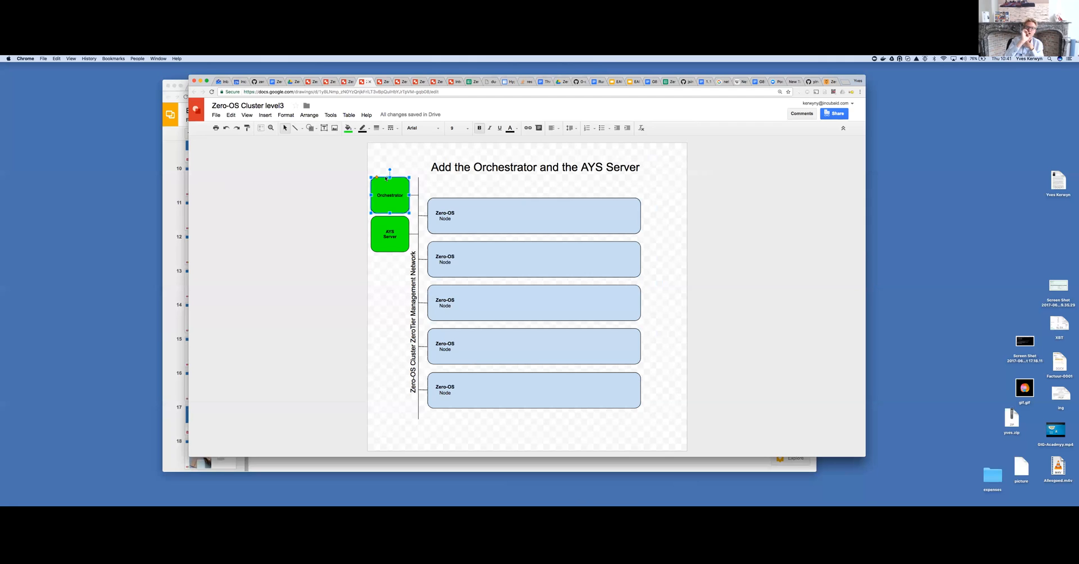
{"action": "left_click", "coordinate": [385, 220]}
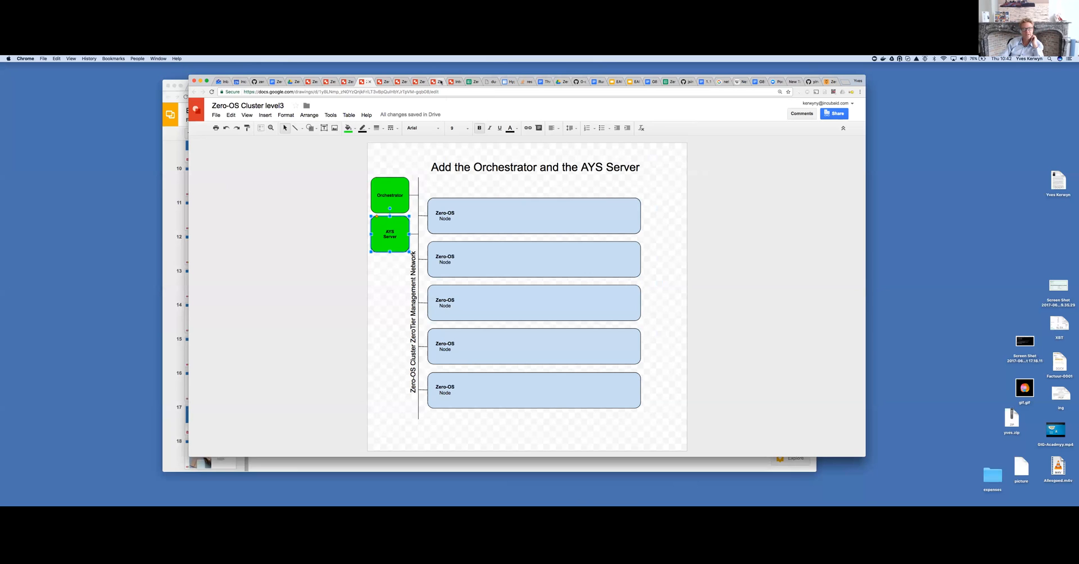
Switch to the Jumpscale ays9 repository on GitHub and open the gettingstarted folder inside docs
{"action": "left_click", "coordinate": [167, 195]}
{"action": "left_click", "coordinate": [428, 88]}
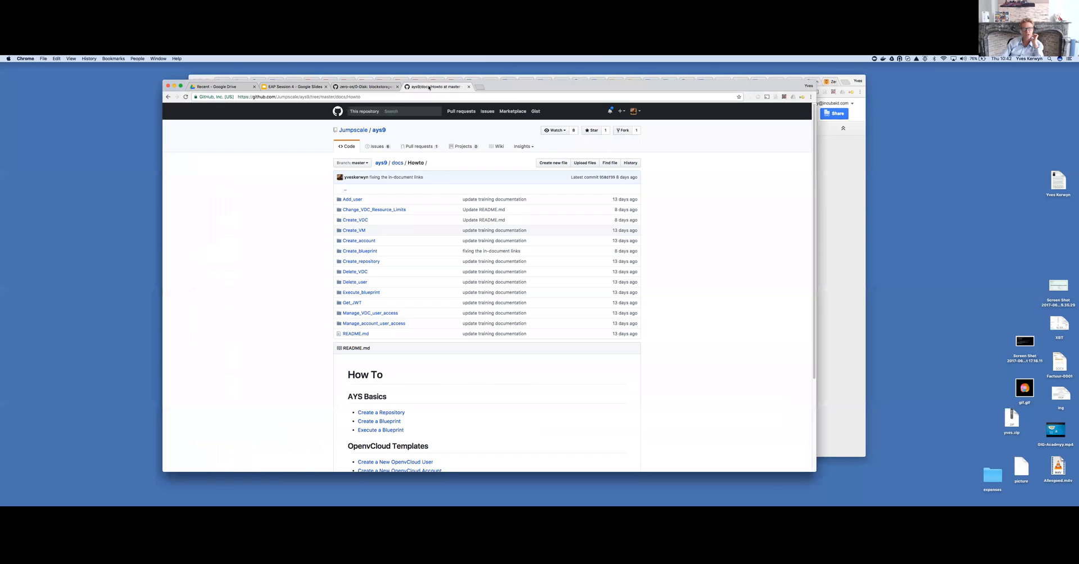
{"action": "left_click", "coordinate": [398, 164]}
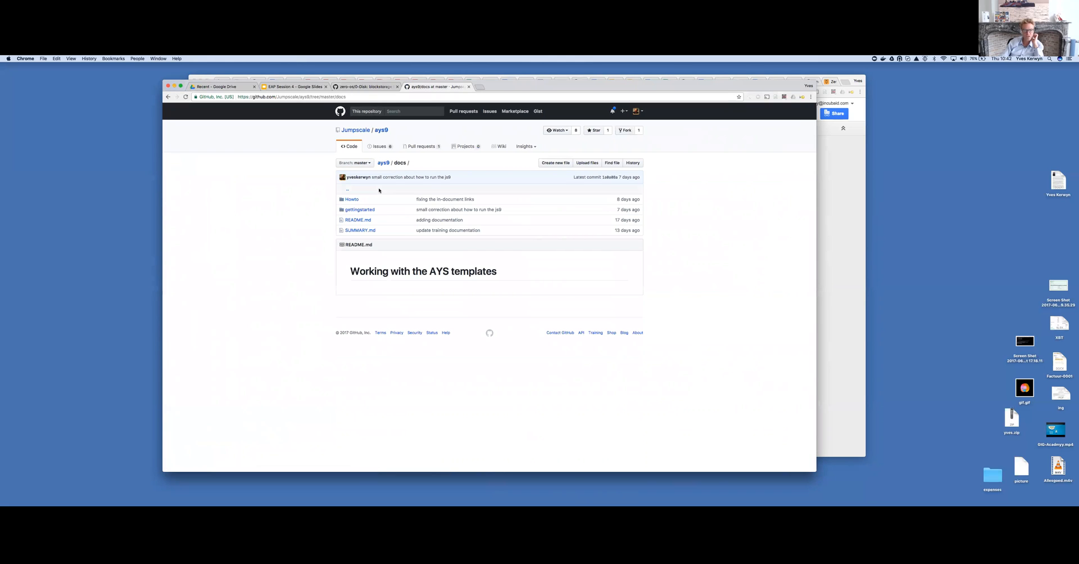
{"action": "left_click", "coordinate": [359, 209]}
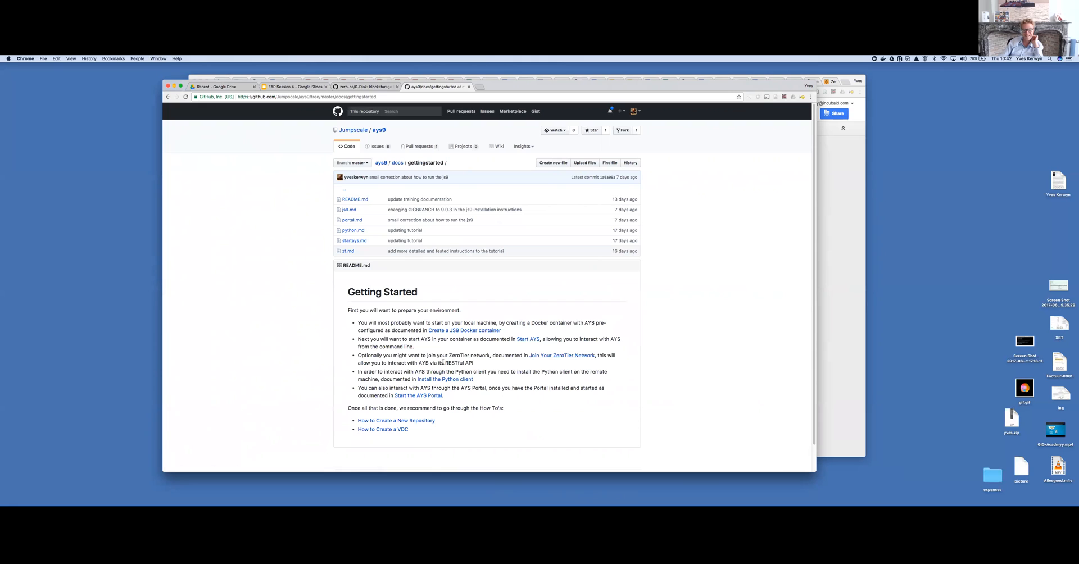
Highlight "RESTful API" in the Getting Started item about joining the ZeroTier network
{"action": "left_click_drag", "start_coordinate": [444, 363], "coordinate": [475, 363]}
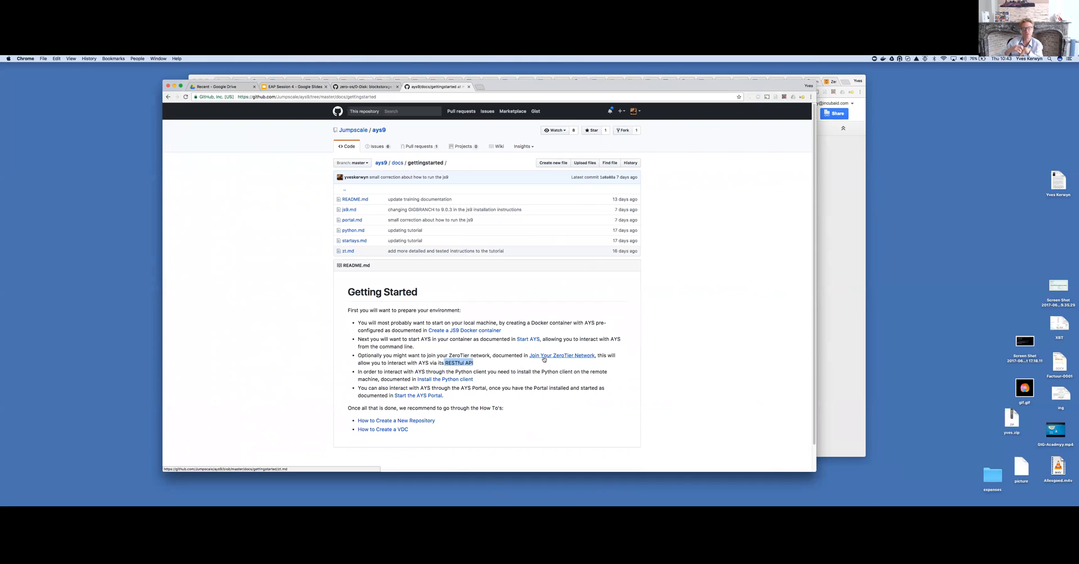
{"action": "left_click", "coordinate": [483, 364]}
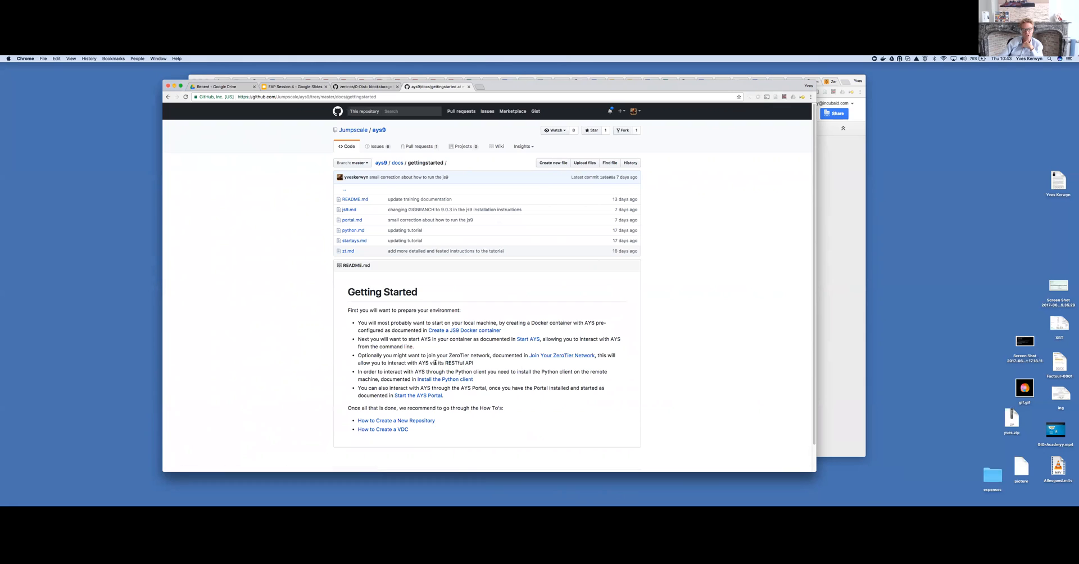
{"action": "left_click_drag", "start_coordinate": [445, 363], "coordinate": [474, 365]}
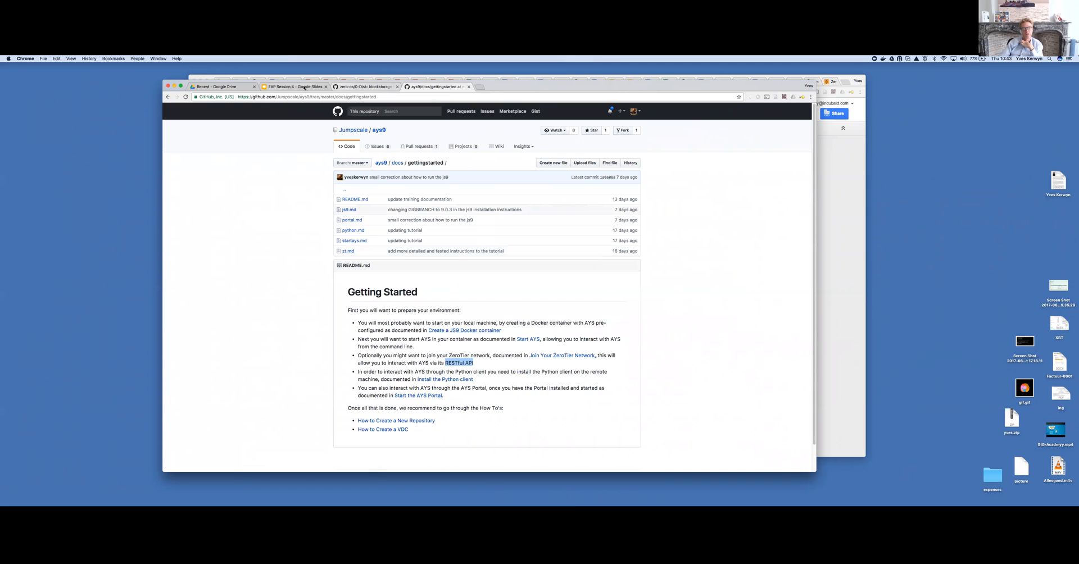
Return to the Zero-OS Cluster level3 drawing and select the Orchestrator box
{"action": "left_click", "coordinate": [644, 75]}
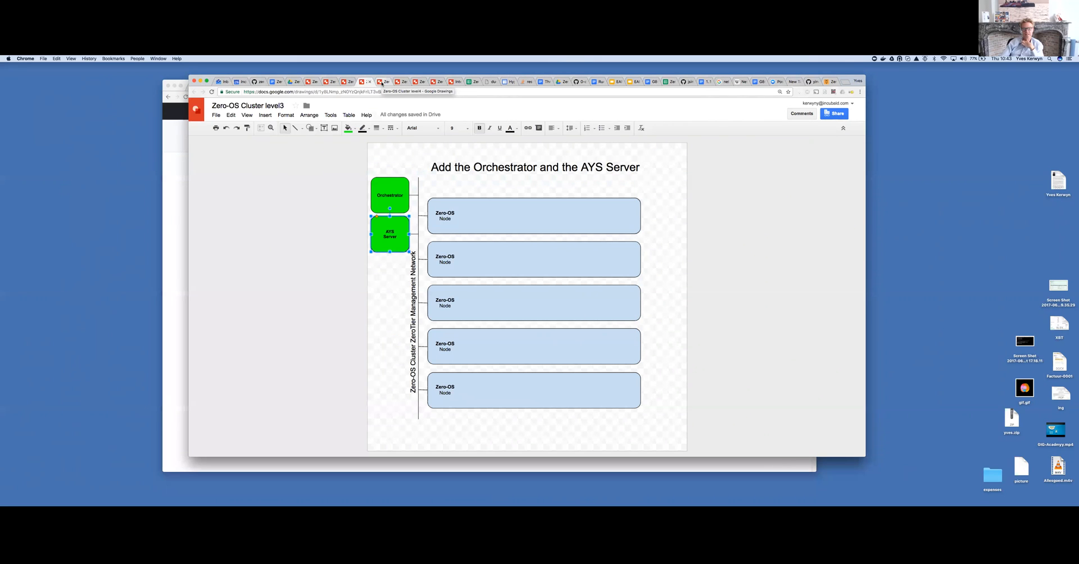
{"action": "left_click", "coordinate": [387, 192]}
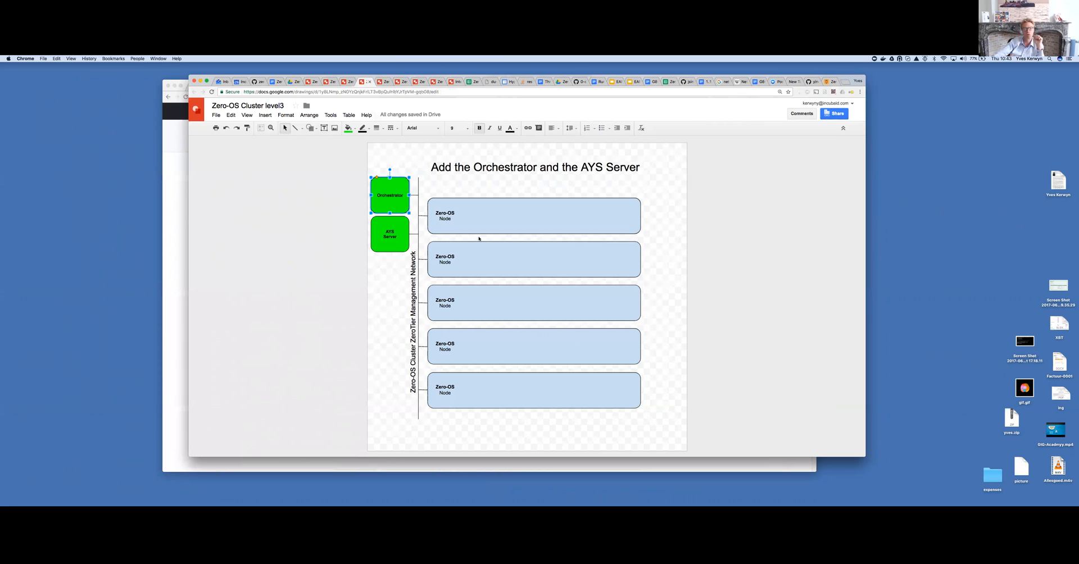
Point out the ARDB containers and Primary Storage Cluster label in the level4 drawing, and the NBD containers in the level5 drawing
{"action": "left_click", "coordinate": [382, 82]}
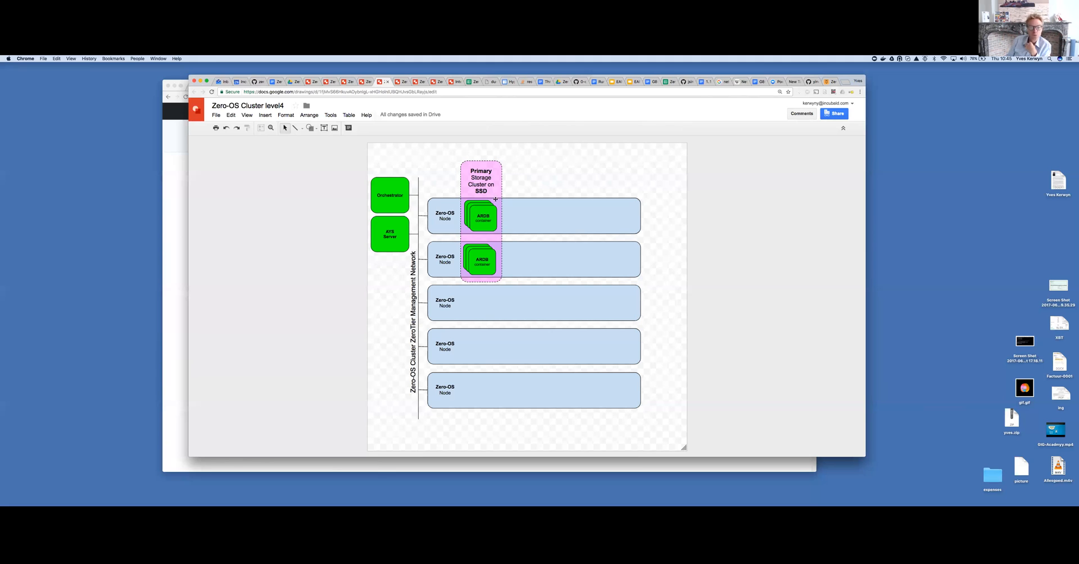
{"action": "left_click", "coordinate": [491, 213]}
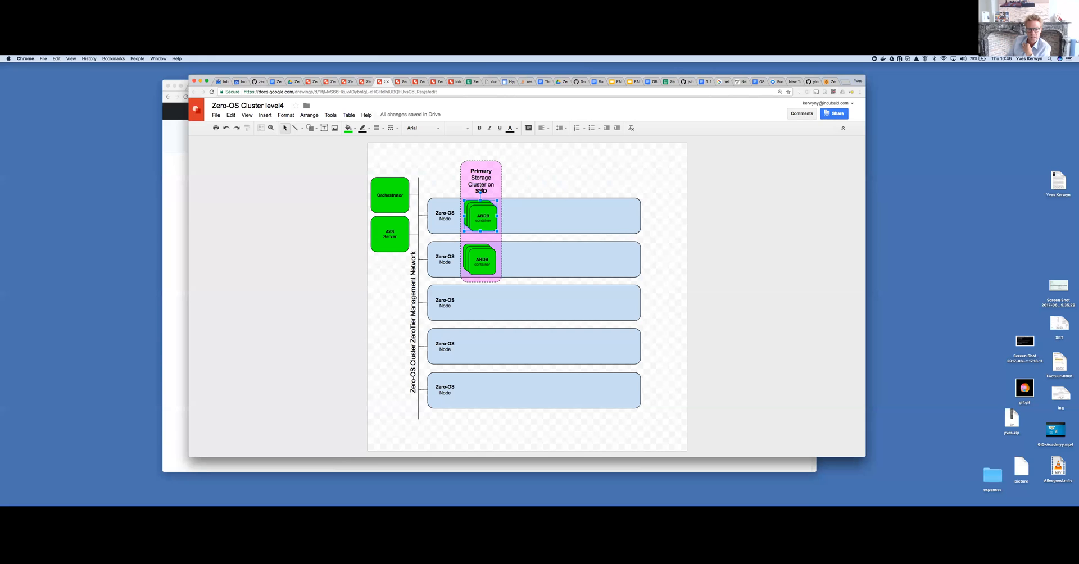
{"action": "left_click", "coordinate": [481, 192]}
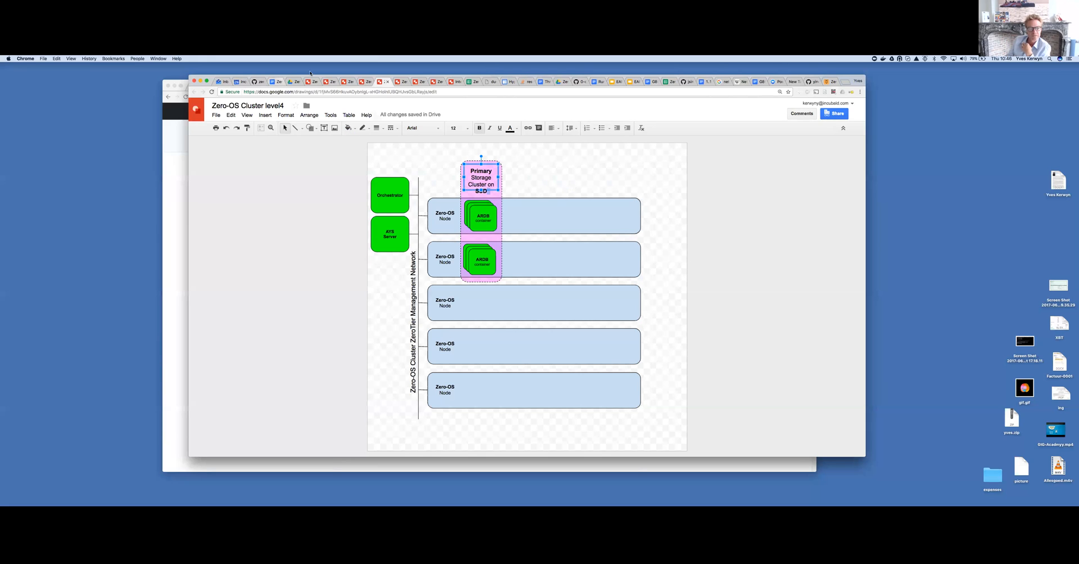
{"action": "left_click", "coordinate": [404, 83]}
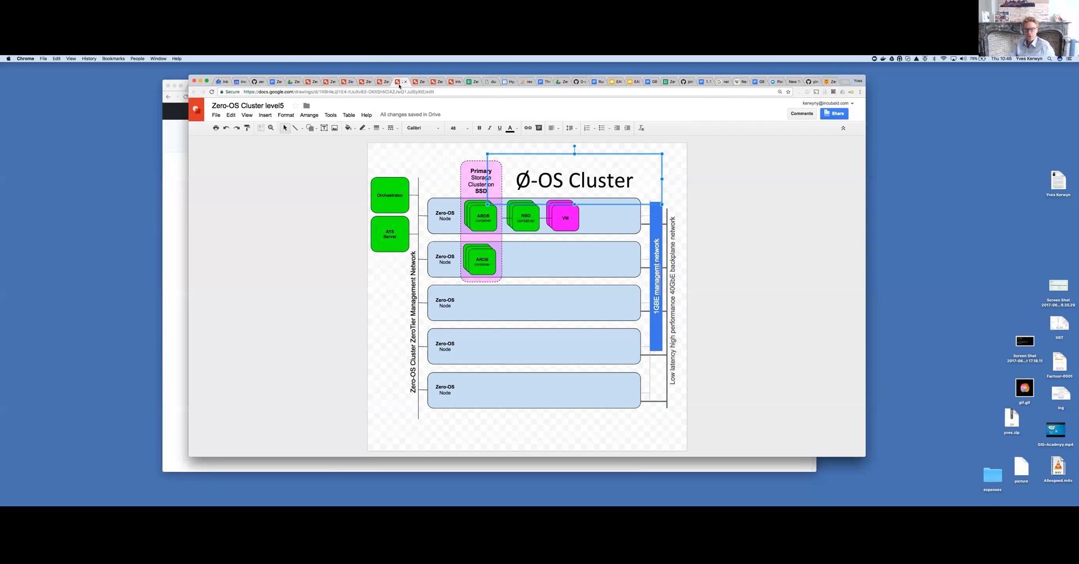
{"action": "left_click", "coordinate": [527, 217]}
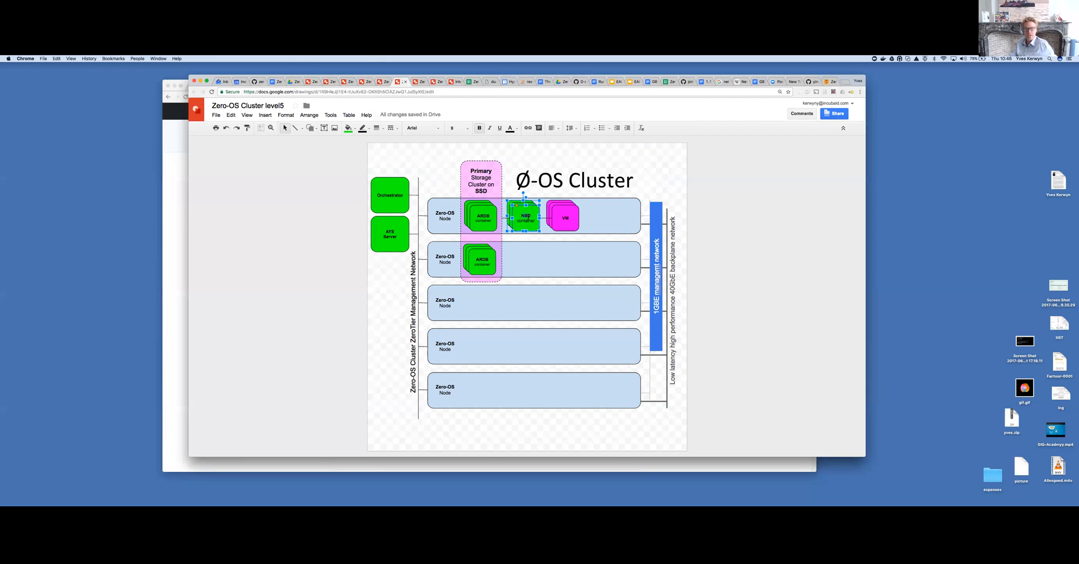
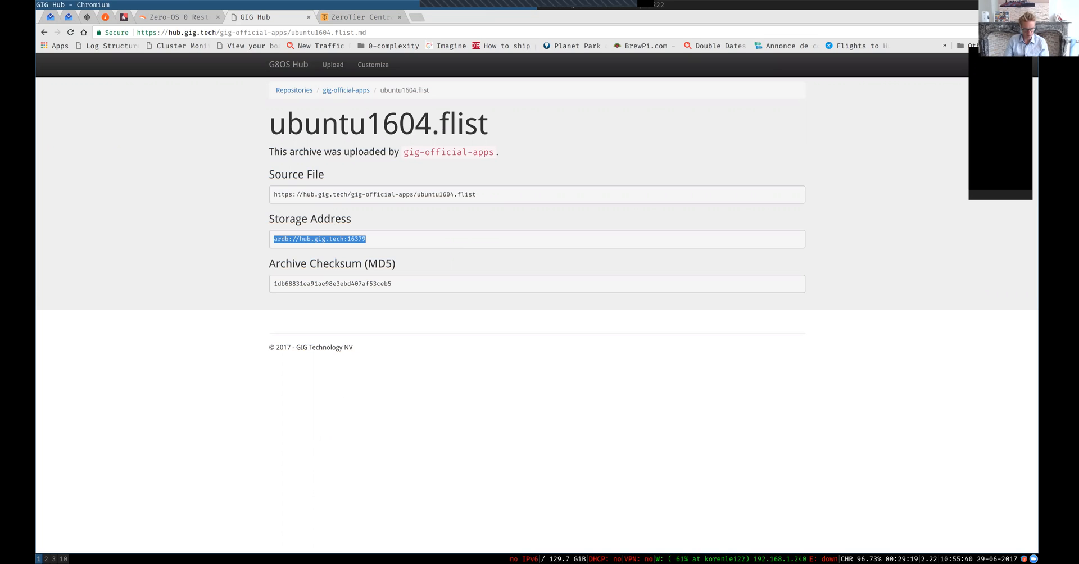
{"action": "key", "text": "super+4"}
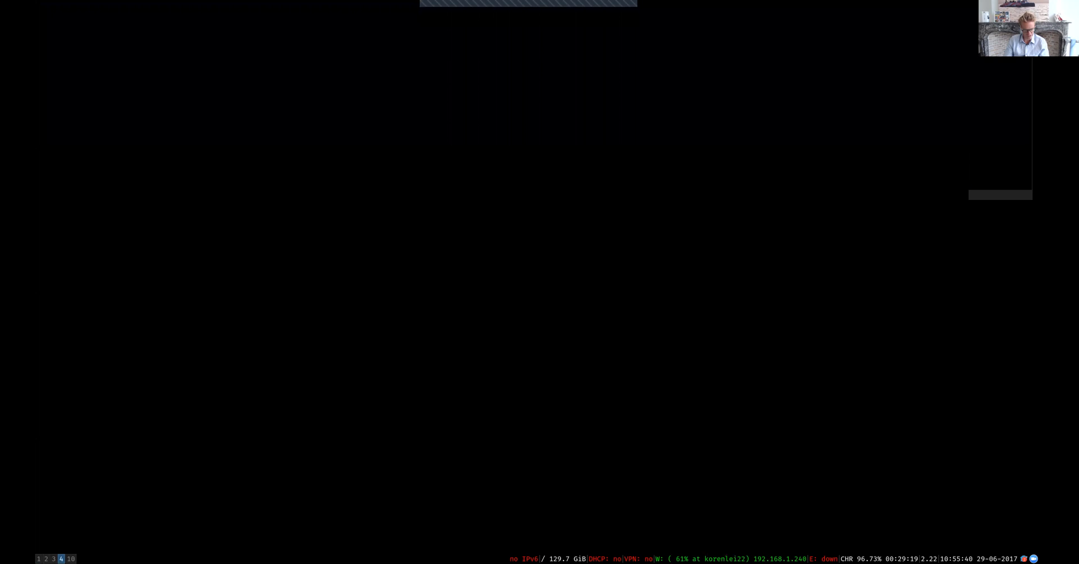
{"action": "key", "text": "super+3"}
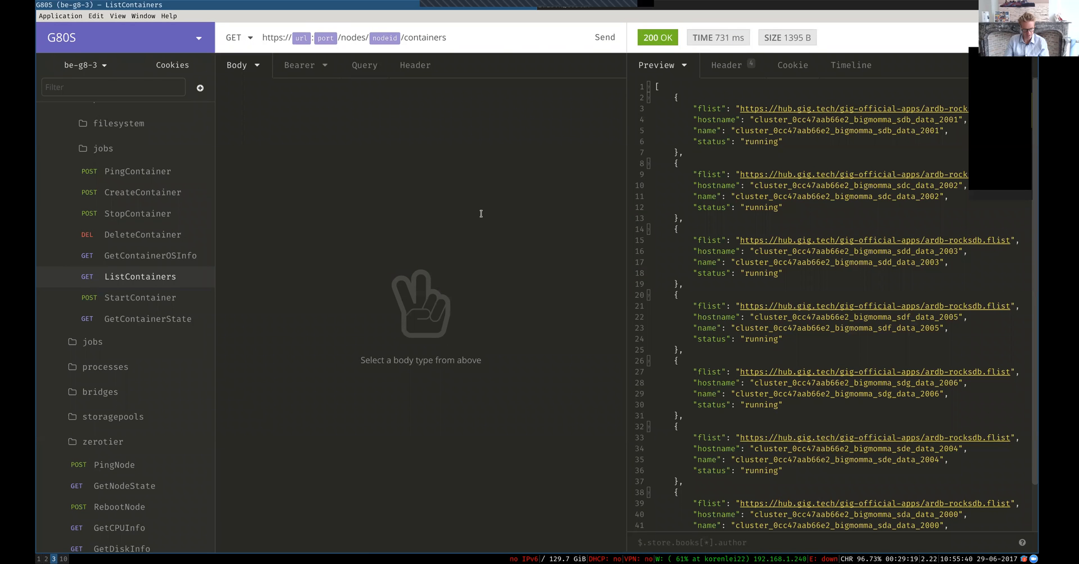
{"action": "key", "text": "super+0"}
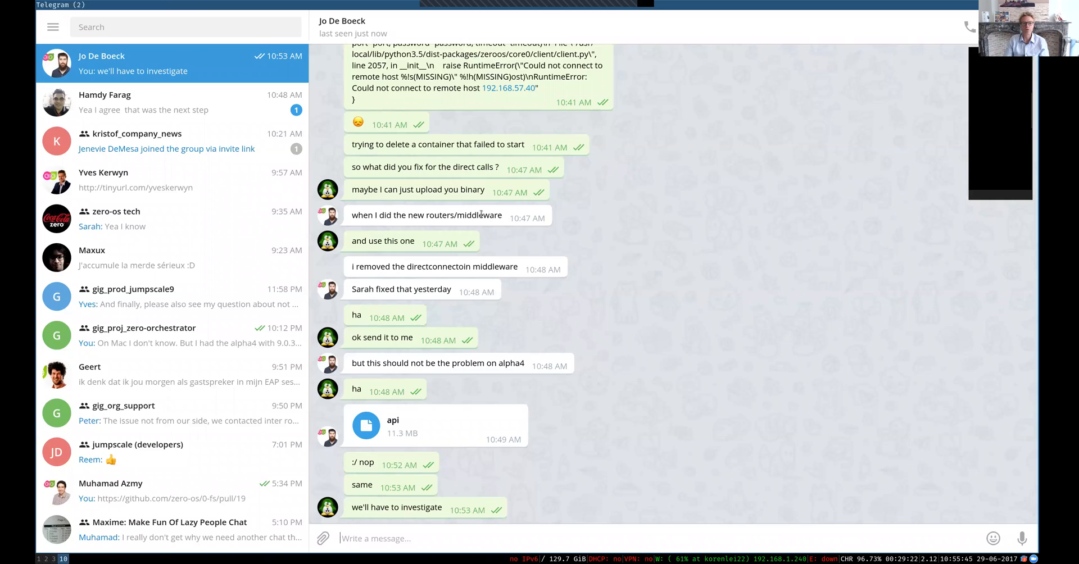
{"action": "key", "text": "super+5"}
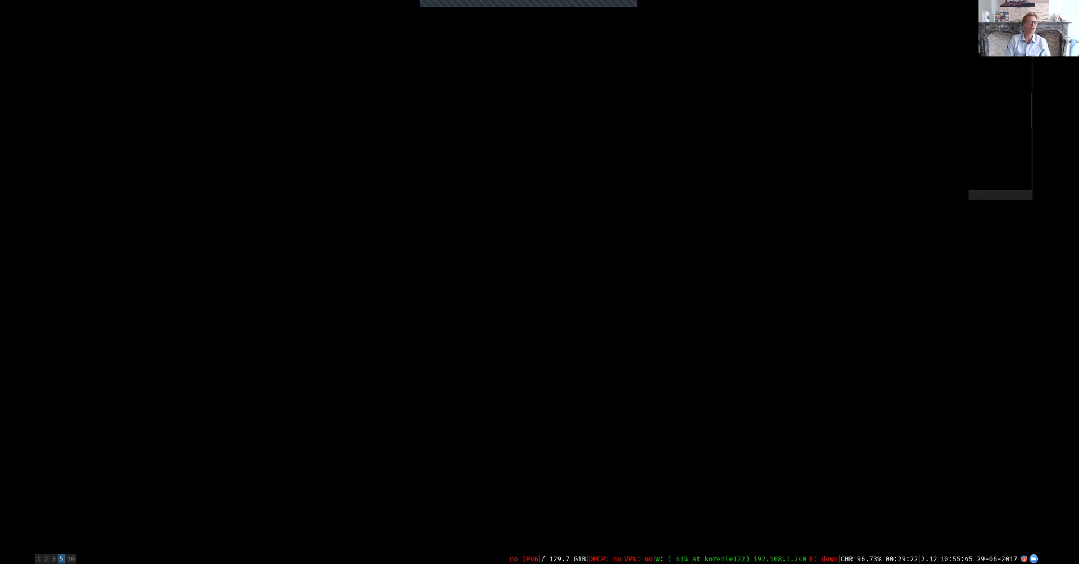
{"action": "key", "text": "super+3"}
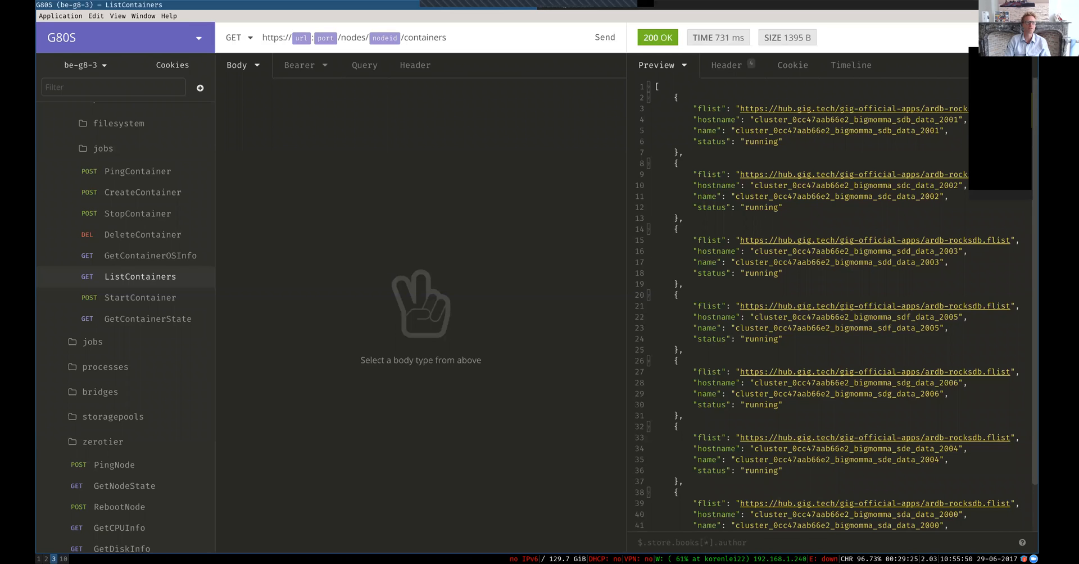
{"action": "key", "text": "super+0"}
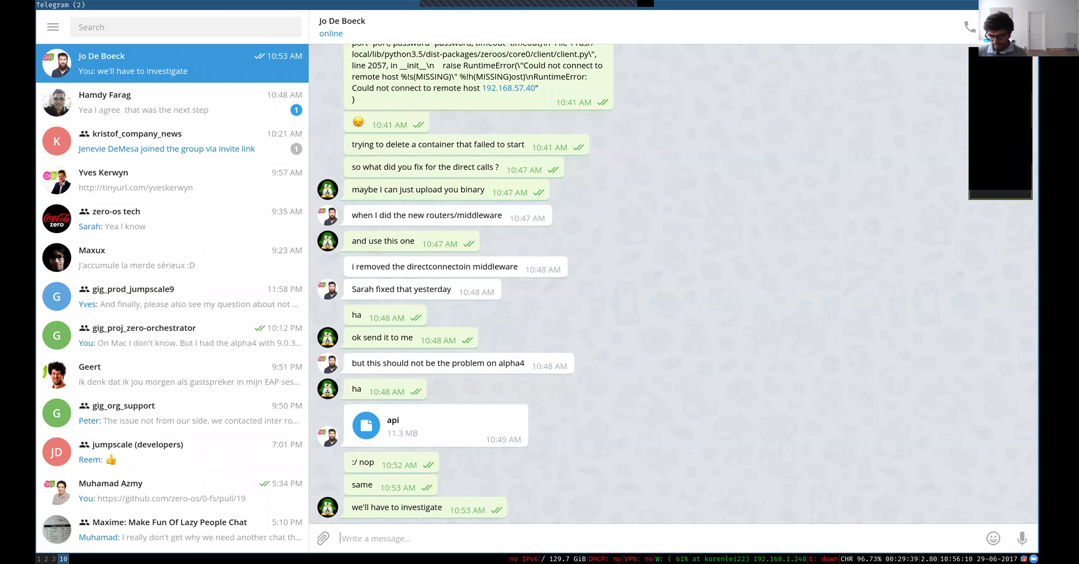
{"action": "type", "text": "2"}
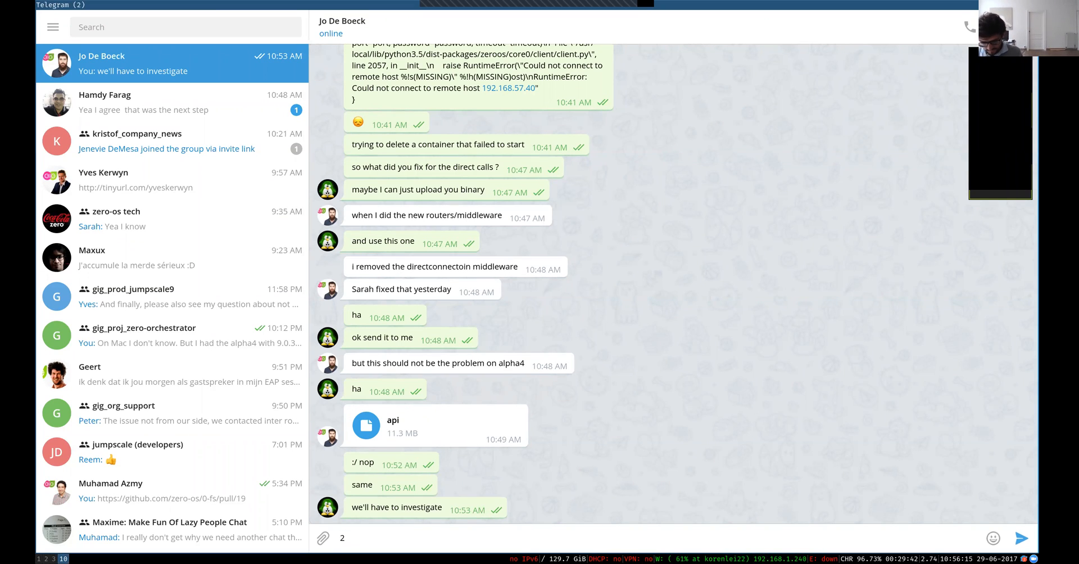
Switch to the Zero-OS 0 Rest API Server API documentation in Chromium and look through the endpoints under /nodes
{"action": "key", "text": "super+1"}
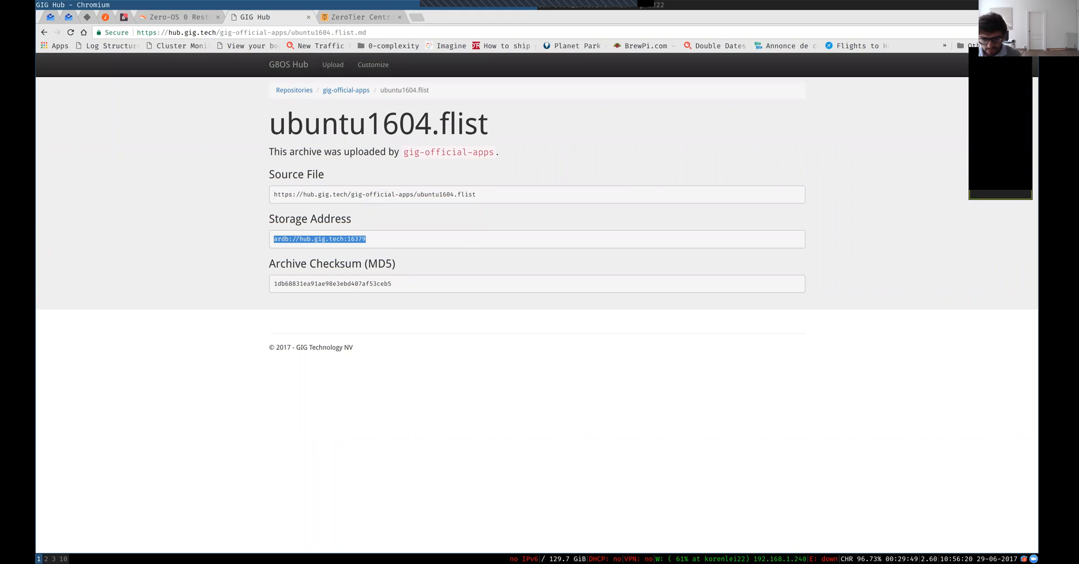
{"action": "key", "text": "ctrl+Page_Up"}
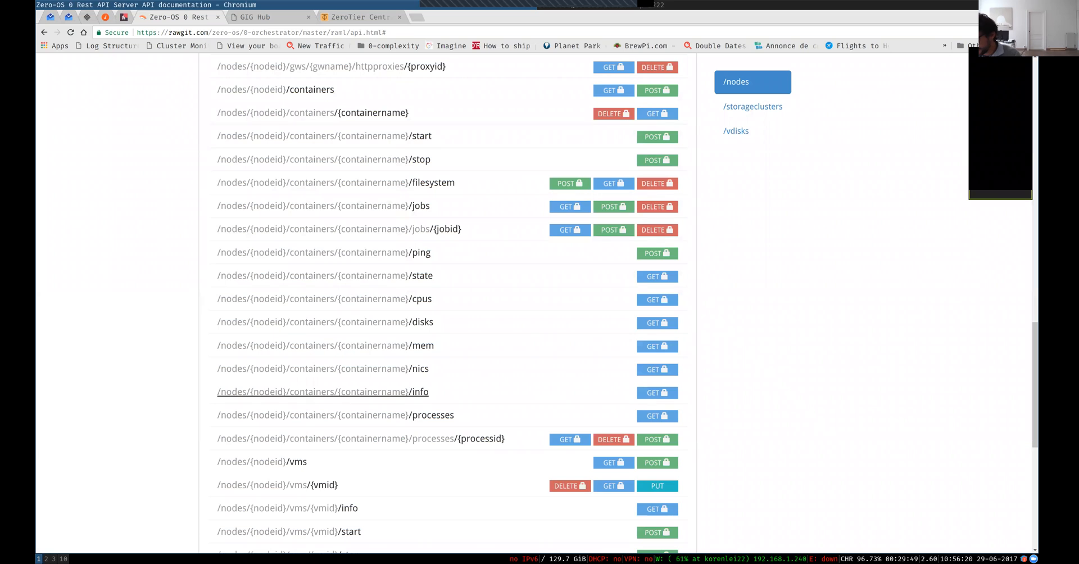
{"action": "scroll", "coordinate": [323, 392], "scroll_direction": "up", "scroll_amount": 15}
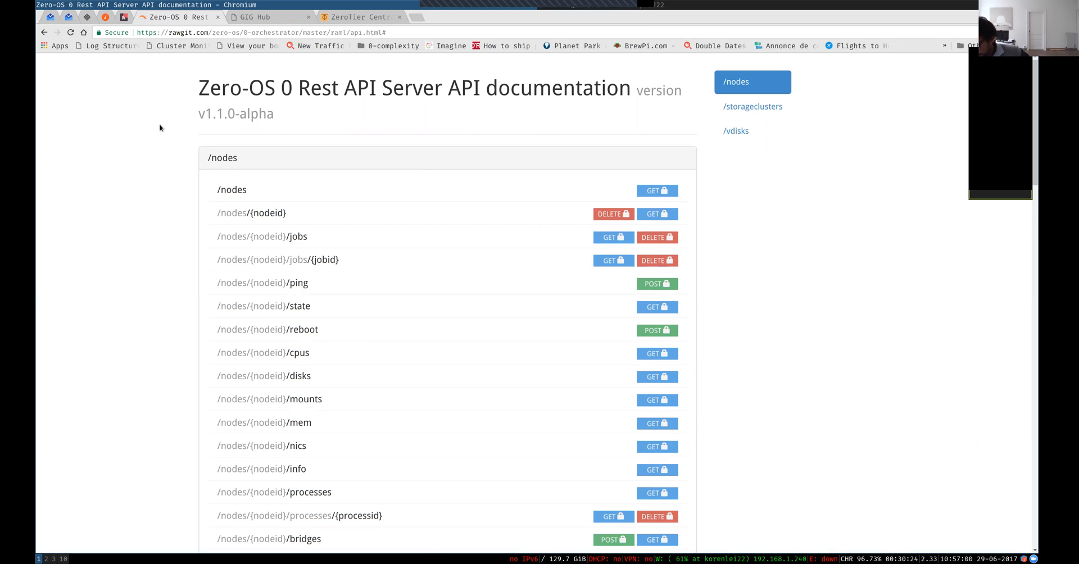
{"action": "scroll", "coordinate": [160, 128], "scroll_direction": "down", "scroll_amount": 1}
{"action": "scroll", "coordinate": [160, 128], "scroll_direction": "down", "scroll_amount": 4}
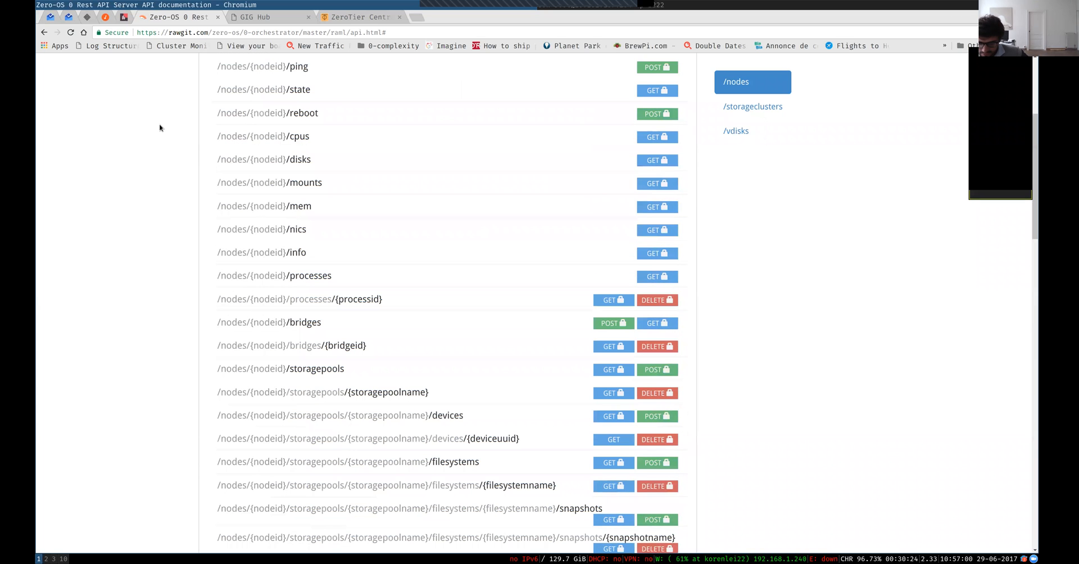
{"action": "scroll", "coordinate": [297, 205], "scroll_direction": "down", "scroll_amount": 20}
{"action": "scroll", "coordinate": [296, 206], "scroll_direction": "up", "scroll_amount": 20}
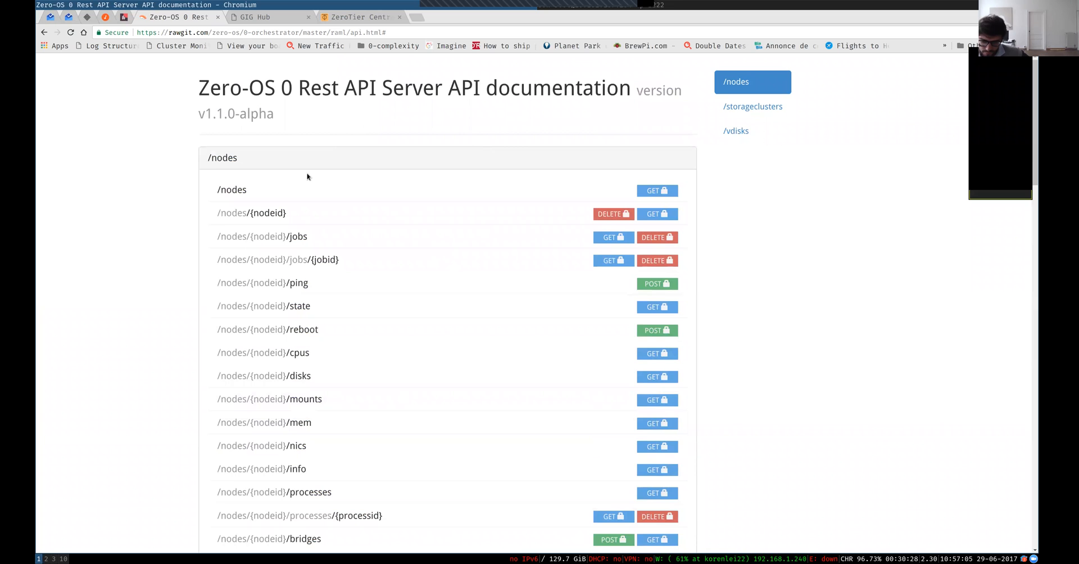
{"action": "scroll", "coordinate": [300, 178], "scroll_direction": "down", "scroll_amount": 1}
{"action": "scroll", "coordinate": [299, 178], "scroll_direction": "down", "scroll_amount": 8}
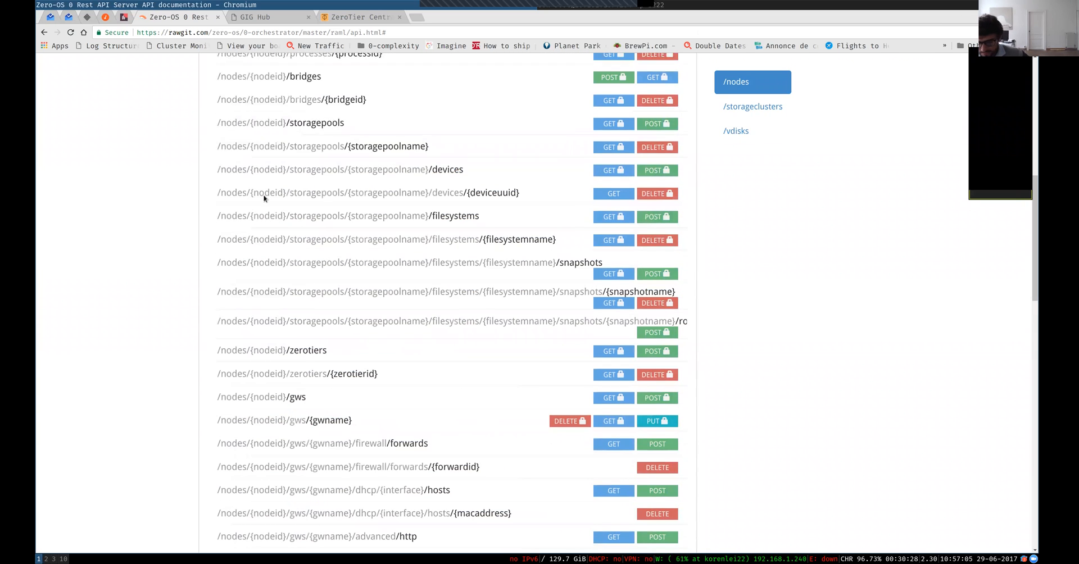
Expand the /nodes endpoint and open the details of its "List all nodes" GET method
{"action": "scroll", "coordinate": [300, 168], "scroll_direction": "up", "scroll_amount": 9}
{"action": "left_click", "coordinate": [236, 191]}
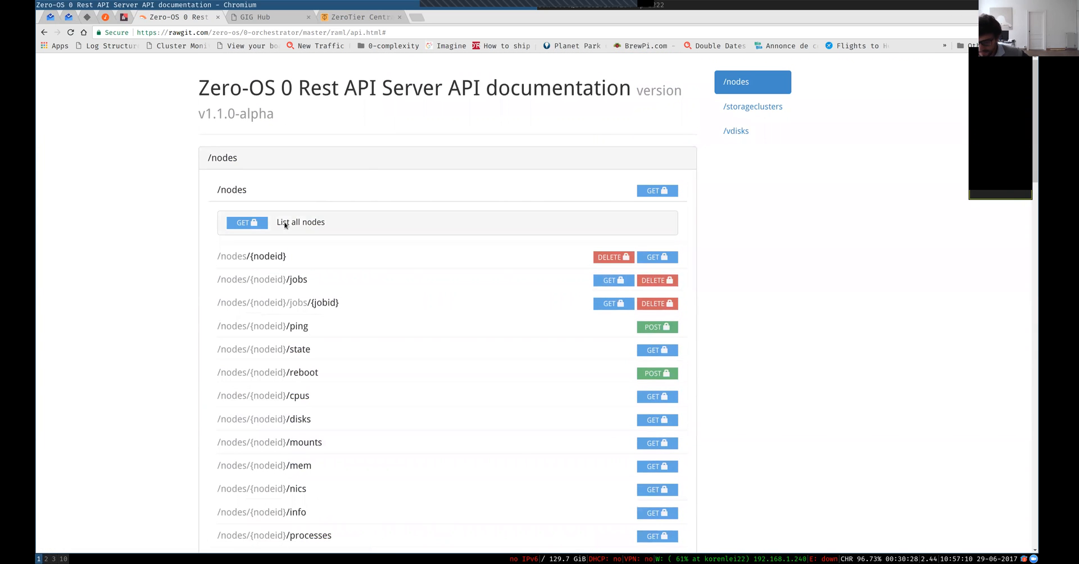
{"action": "left_click", "coordinate": [425, 218]}
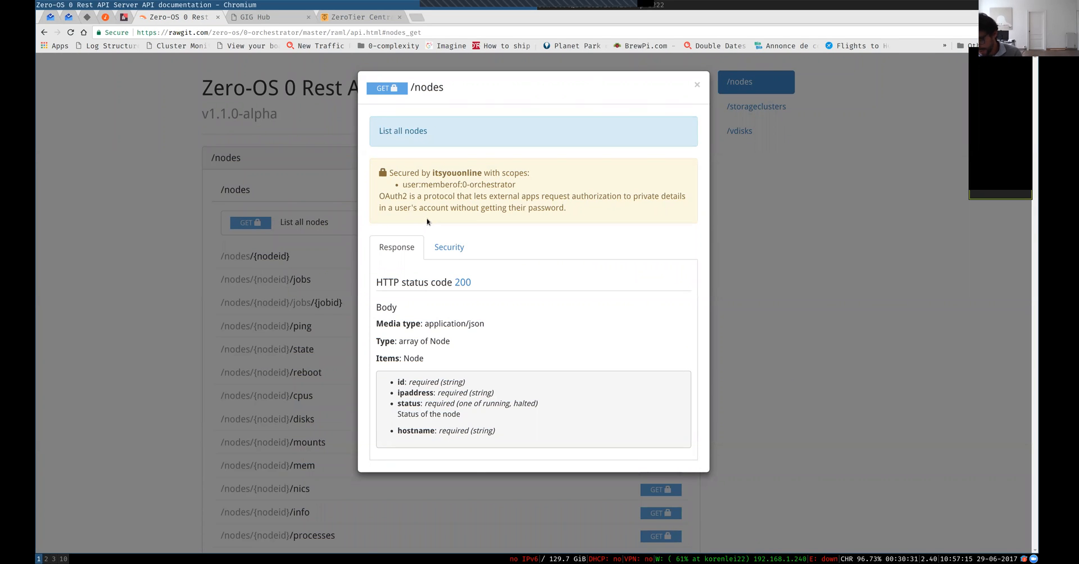
Review the security requirements and the response body fields of the "List all nodes" method, then close its details
{"action": "left_click", "coordinate": [452, 249]}
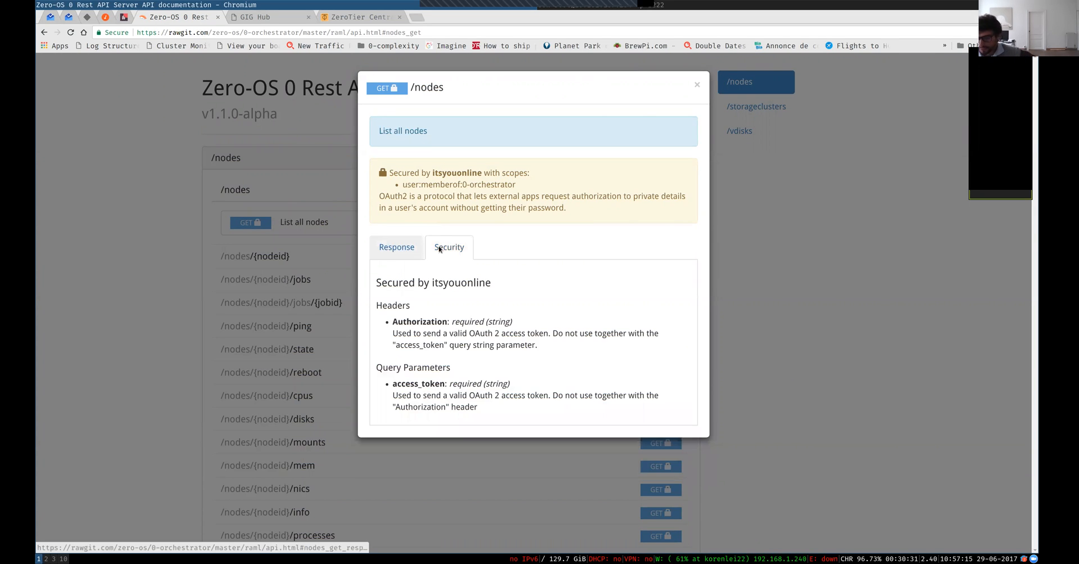
{"action": "left_click", "coordinate": [405, 249]}
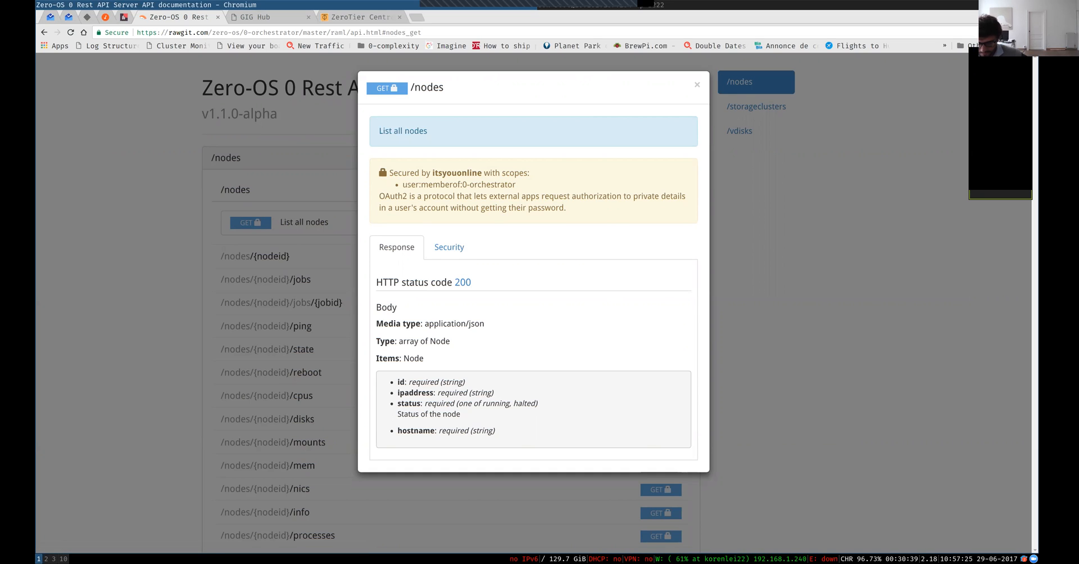
{"action": "left_click_drag", "start_coordinate": [376, 340], "coordinate": [501, 433]}
{"action": "left_click", "coordinate": [501, 433]}
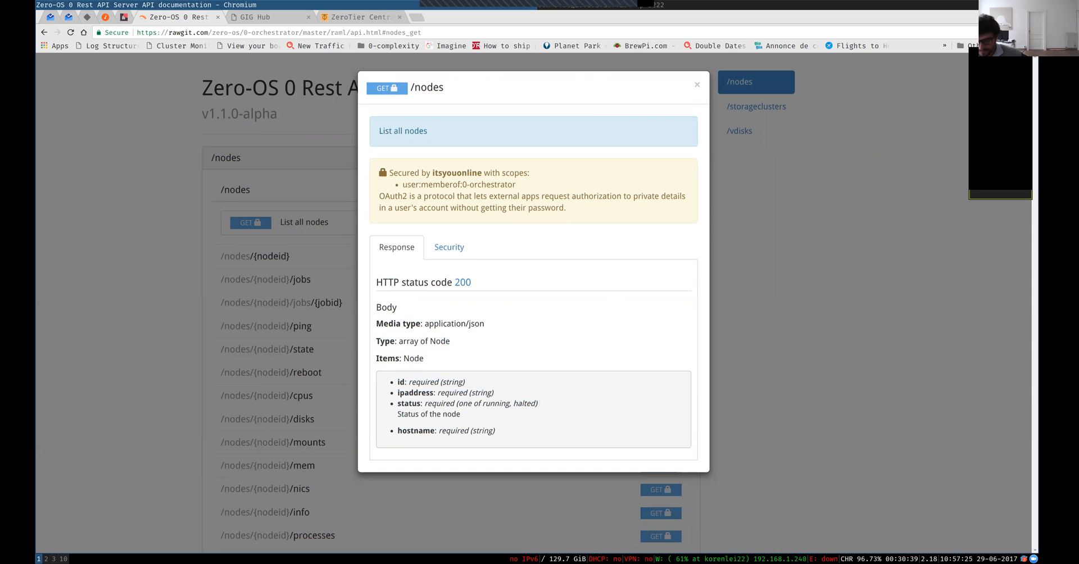
{"action": "left_click", "coordinate": [183, 212]}
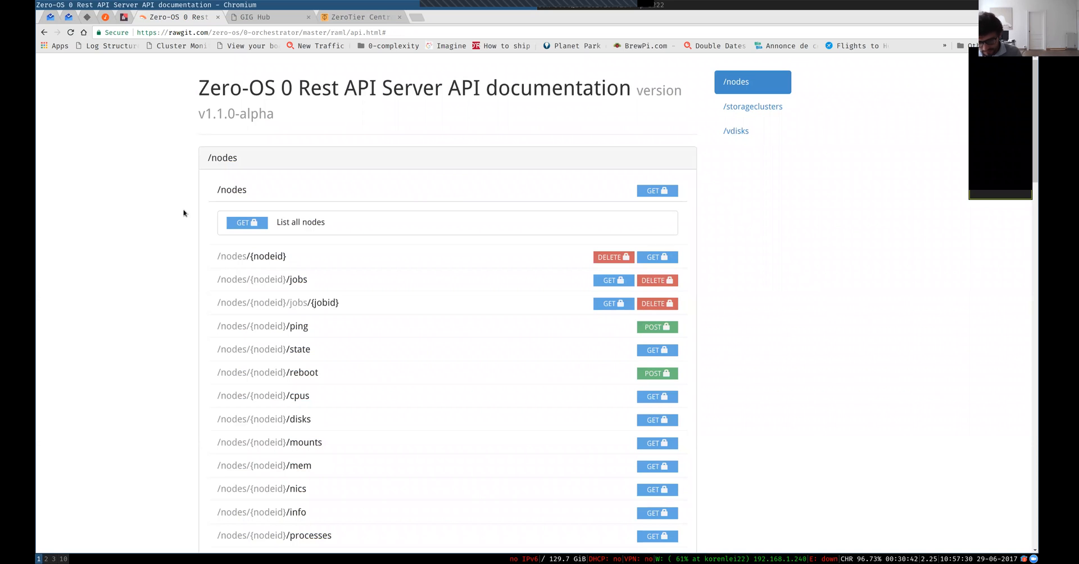
Open the github.com/zero-os/0-orchestrator repository in a new browser tab and open api.raml in its raml folder
{"action": "key", "text": "ctrl+t"}
{"action": "type", "text": "gith"}
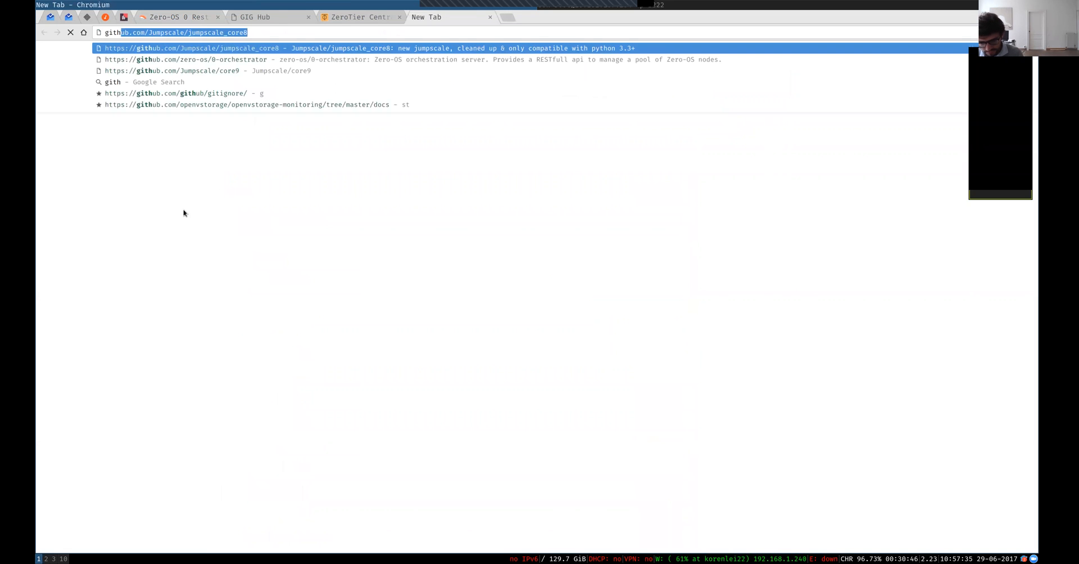
{"action": "type", "text": "ub.com/zero-os/0-orchestrator"}
{"action": "key", "text": "Return"}
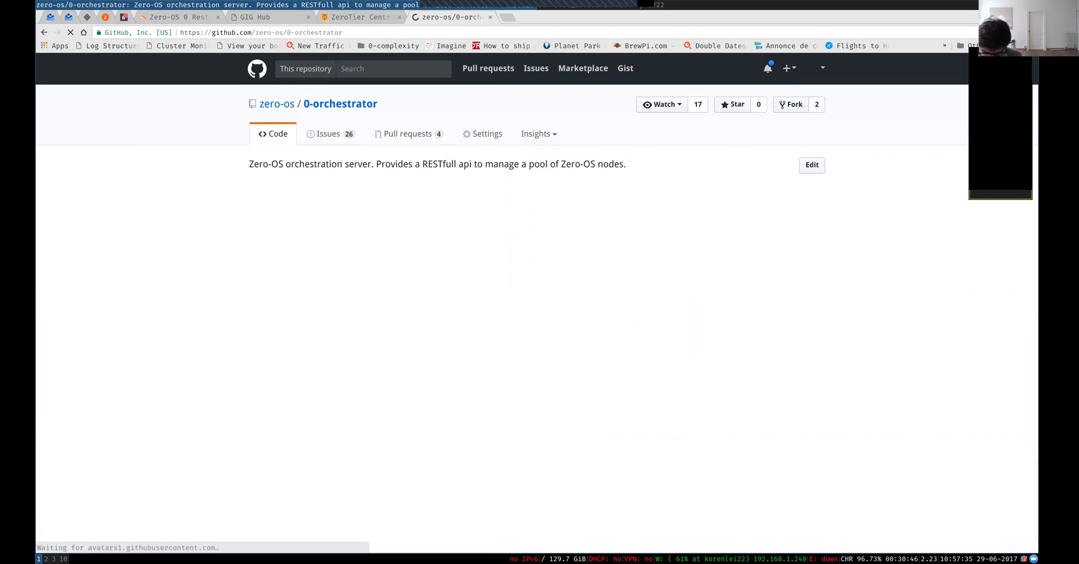
{"action": "left_click", "coordinate": [272, 373]}
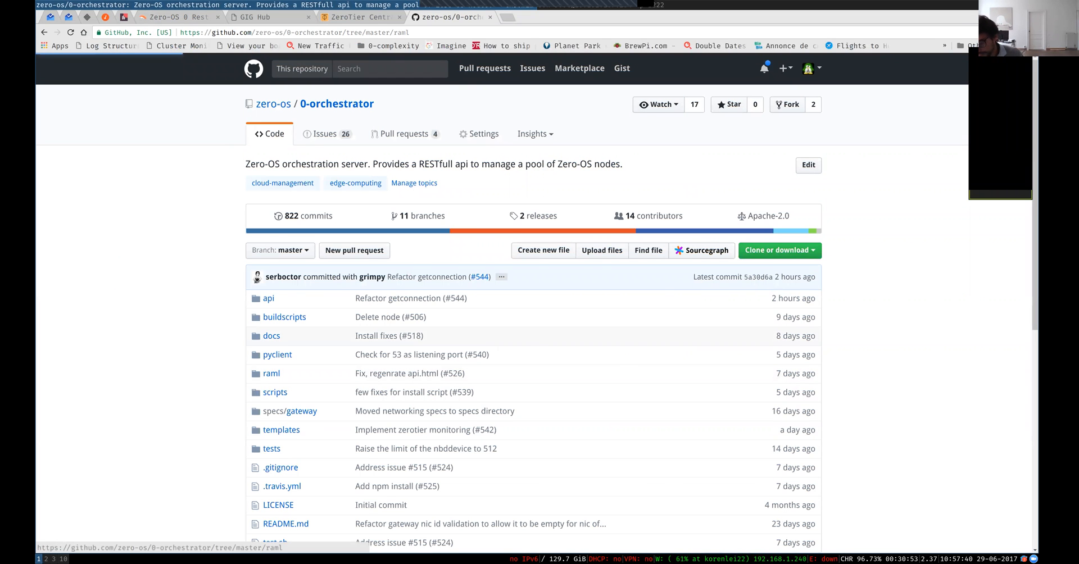
{"action": "left_click", "coordinate": [281, 269]}
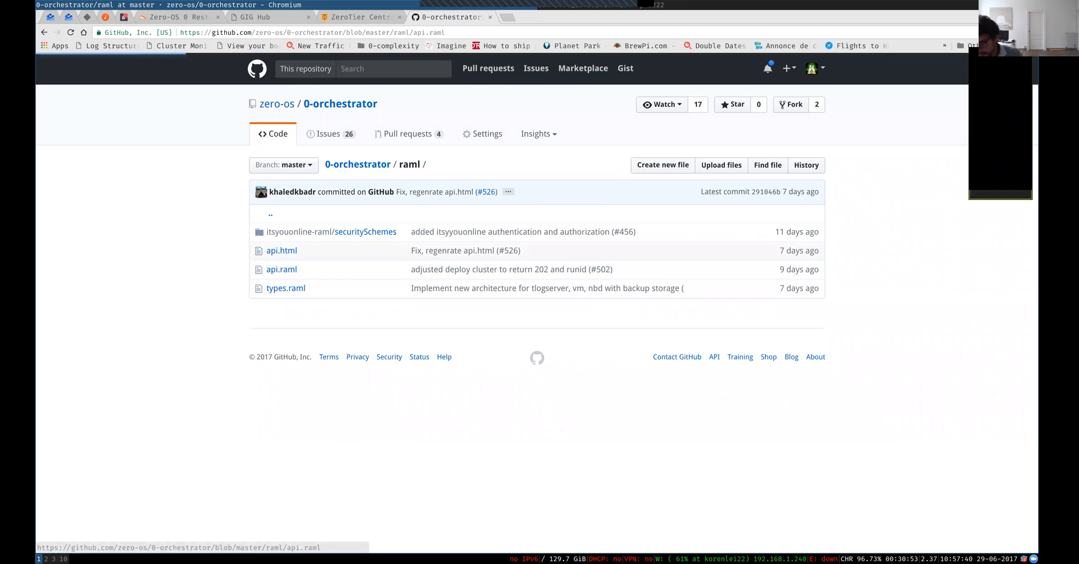
Examine the AYSBased and DirectAccess annotation types defined near the start of api.raml
{"action": "scroll", "coordinate": [550, 365], "scroll_direction": "down", "scroll_amount": 1}
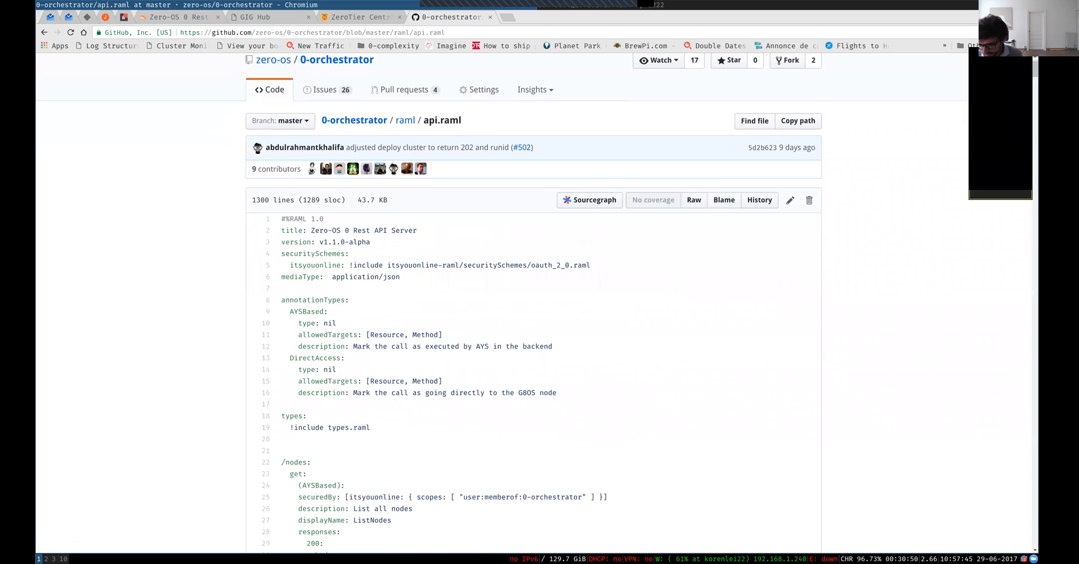
{"action": "scroll", "coordinate": [550, 365], "scroll_direction": "down", "scroll_amount": 1}
{"action": "key", "text": "ctrl+plus"}
{"action": "key", "text": "ctrl+plus"}
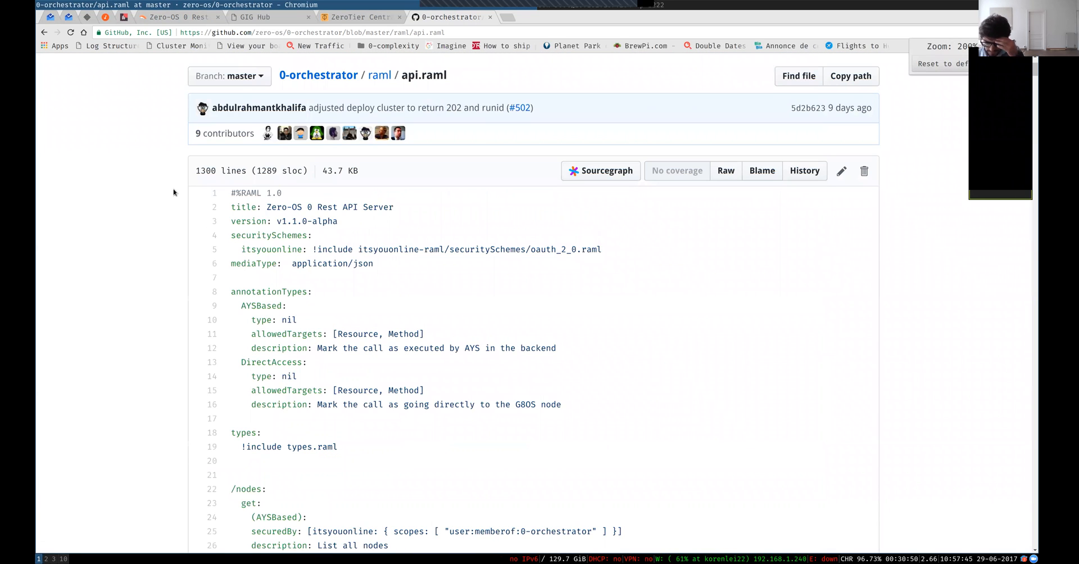
{"action": "scroll", "coordinate": [173, 192], "scroll_direction": "down", "scroll_amount": 5}
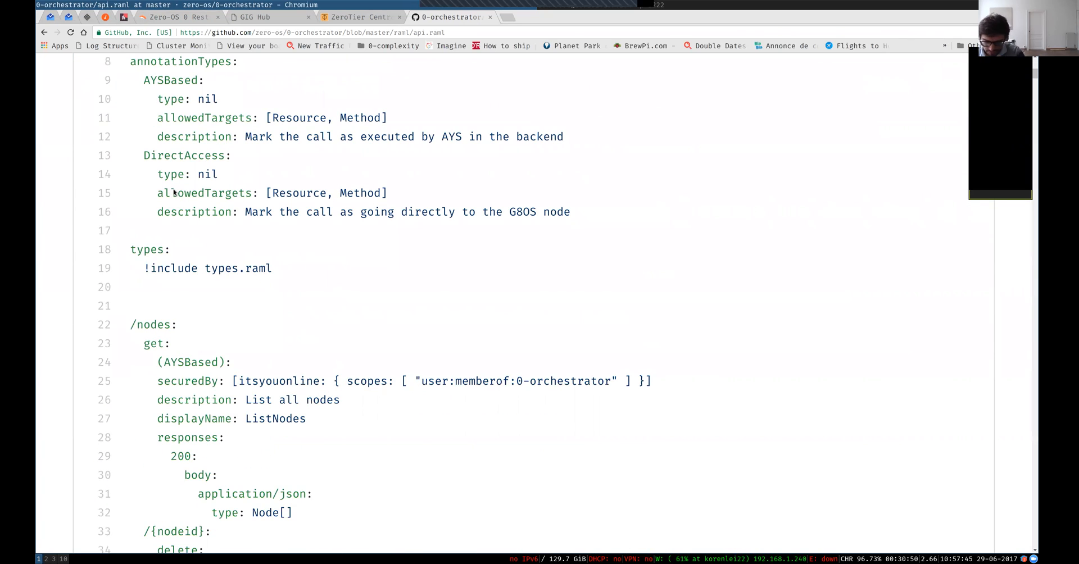
Look through the node endpoints in api.raml from /jobs to /processes for their AYSBased or DirectAccess annotations
{"action": "scroll", "coordinate": [173, 193], "scroll_direction": "down", "scroll_amount": 8}
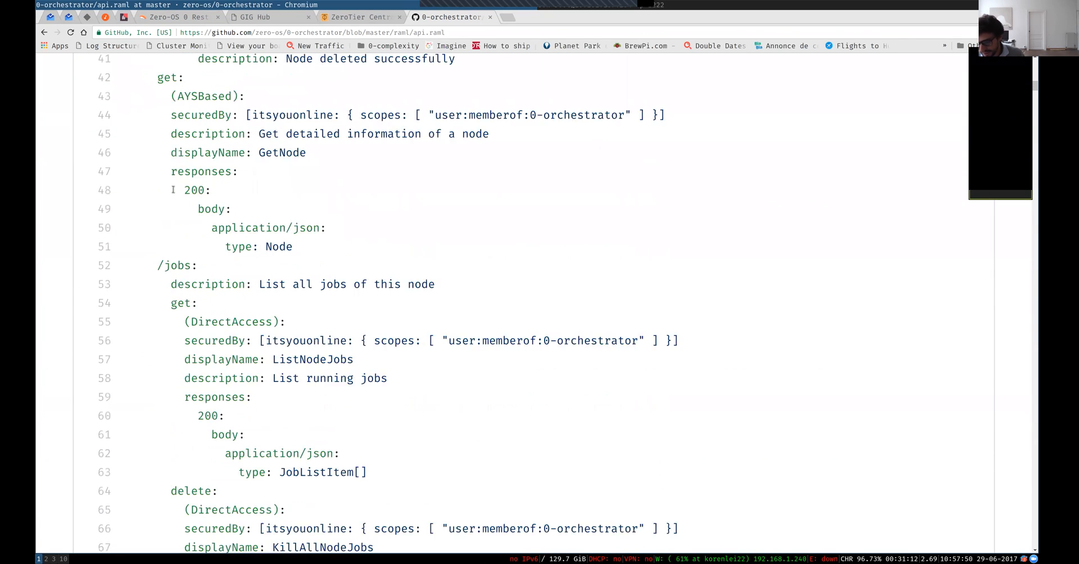
{"action": "scroll", "coordinate": [173, 191], "scroll_direction": "up", "scroll_amount": 2}
{"action": "scroll", "coordinate": [173, 192], "scroll_direction": "down", "scroll_amount": 5}
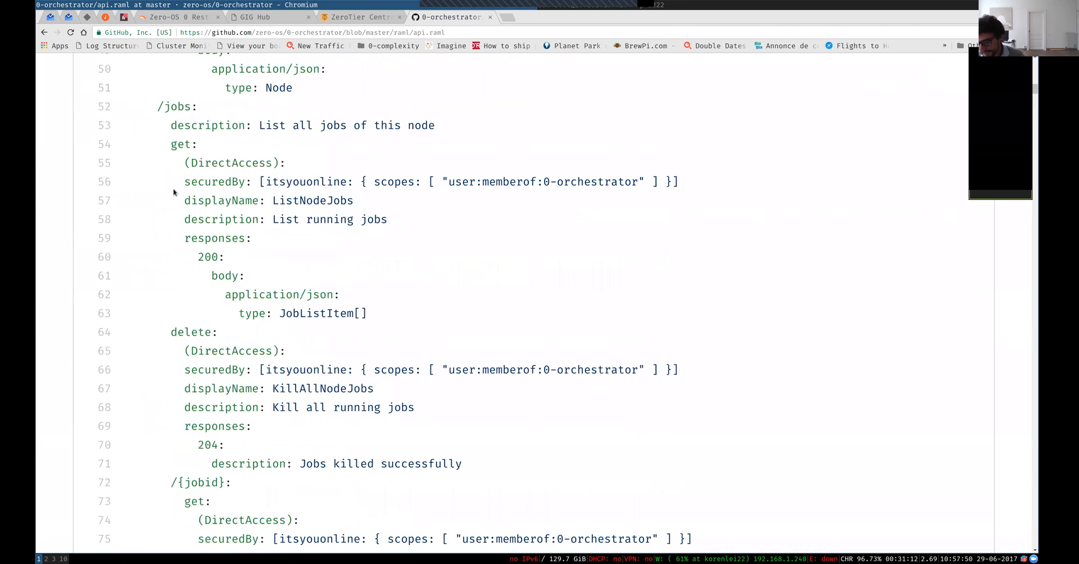
{"action": "scroll", "coordinate": [173, 192], "scroll_direction": "down", "scroll_amount": 20}
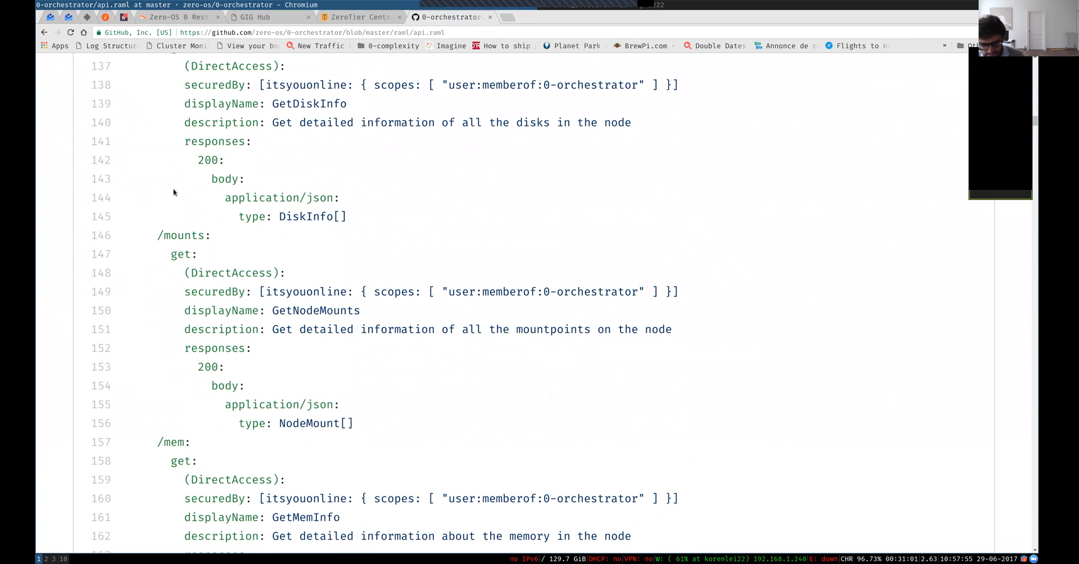
{"action": "scroll", "coordinate": [173, 191], "scroll_direction": "down", "scroll_amount": 4}
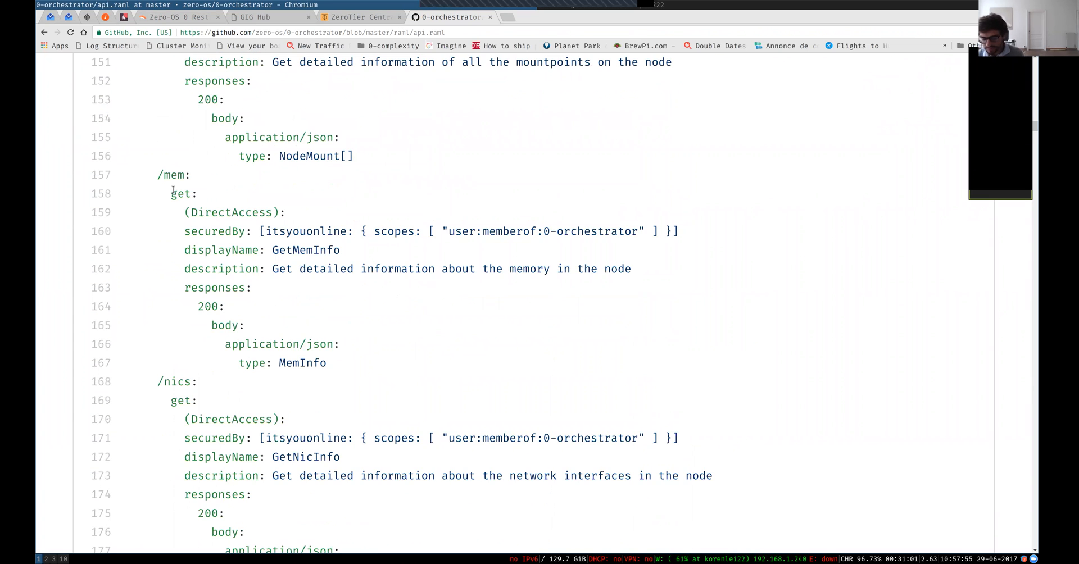
{"action": "scroll", "coordinate": [173, 192], "scroll_direction": "down", "scroll_amount": 4}
{"action": "scroll", "coordinate": [173, 192], "scroll_direction": "down", "scroll_amount": 4}
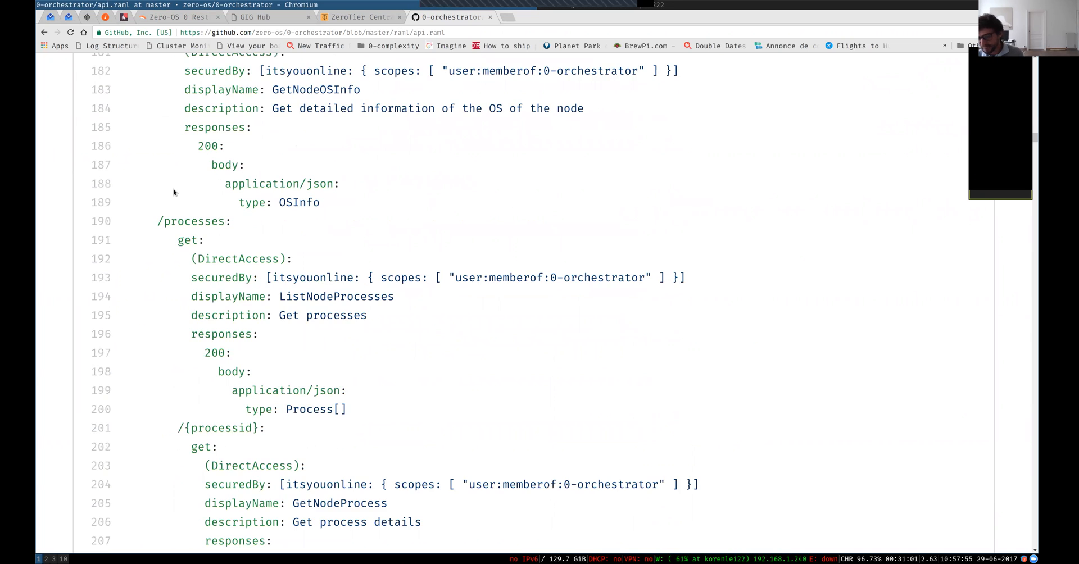
Return to the Zero-OS 0 Rest API Server API documentation and collapse the expanded /nodes endpoint
{"action": "scroll", "coordinate": [173, 193], "scroll_direction": "up", "scroll_amount": 20}
{"action": "key", "text": "ctrl+Page_Up"}
{"action": "key", "text": "ctrl+Page_Up"}
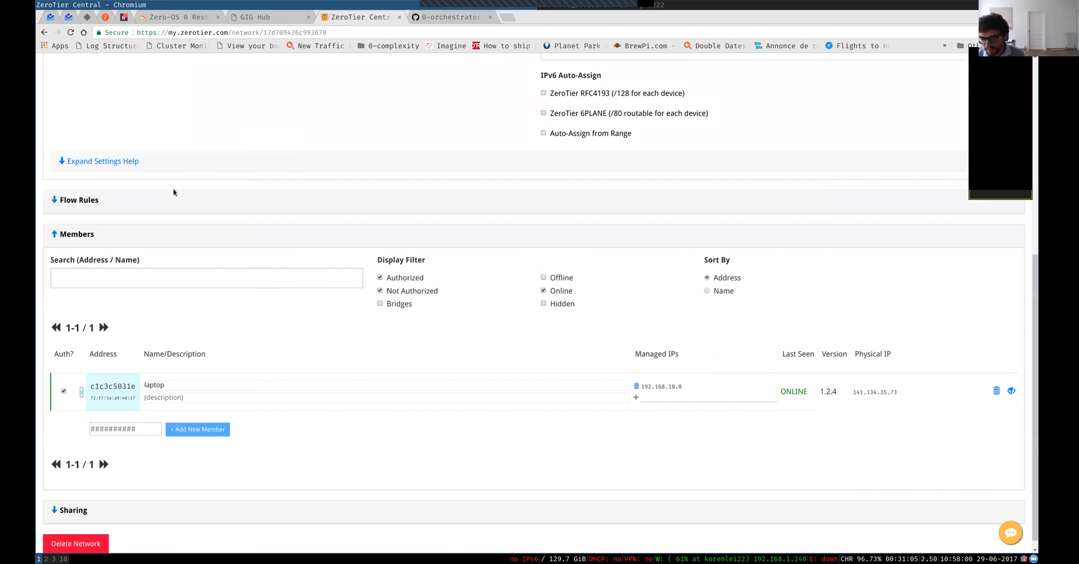
{"action": "key", "text": "ctrl+Page_Up"}
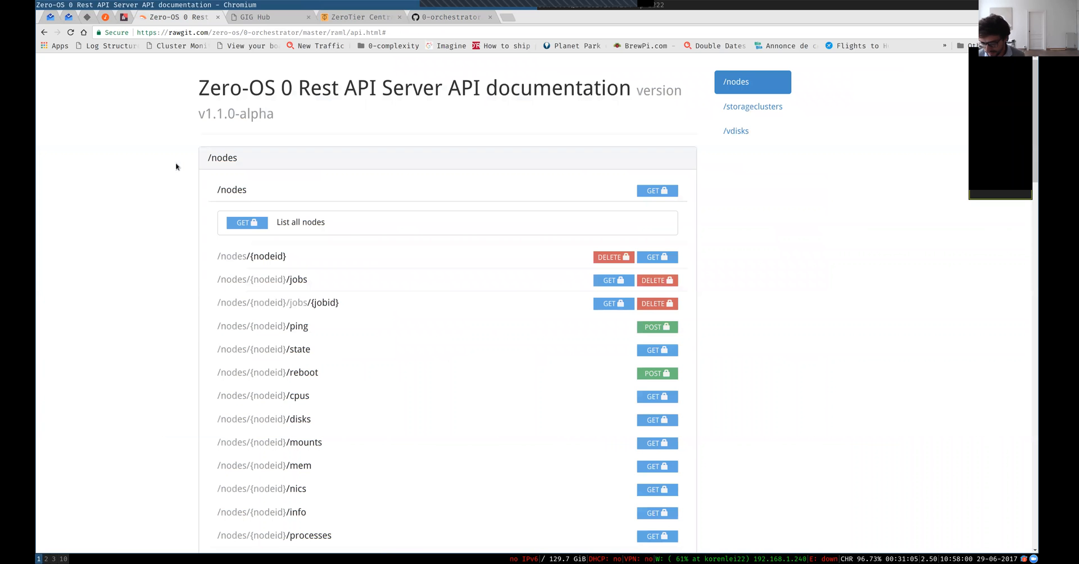
{"action": "left_click", "coordinate": [231, 191]}
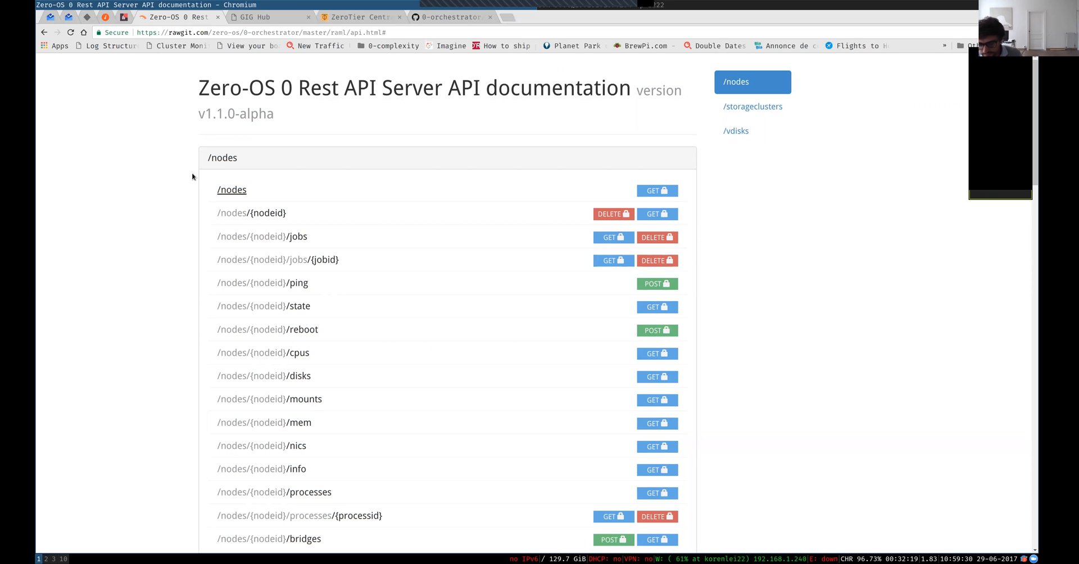
Look over the API documentation's endpoint list, covering the /nodes, /storageclusters and /vdisks sections
{"action": "scroll", "coordinate": [189, 172], "scroll_direction": "down", "scroll_amount": 4}
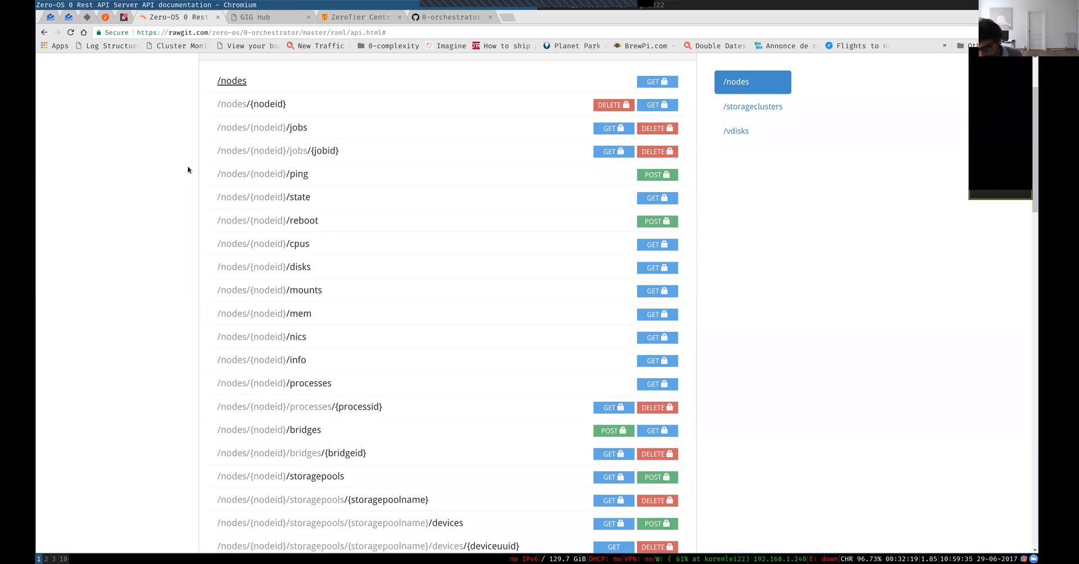
{"action": "scroll", "coordinate": [189, 170], "scroll_direction": "down", "scroll_amount": 5}
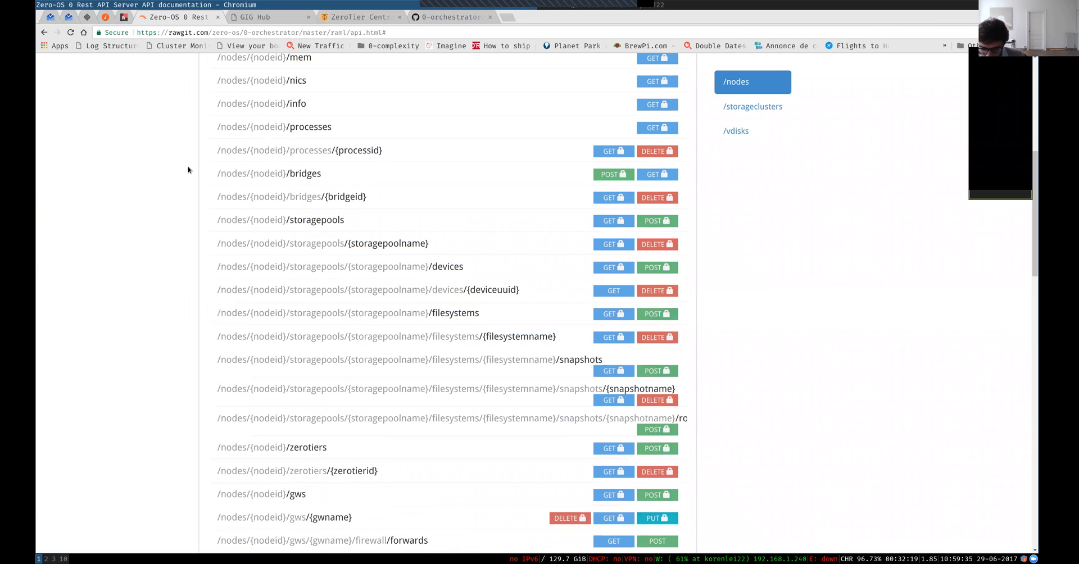
{"action": "scroll", "coordinate": [188, 170], "scroll_direction": "down", "scroll_amount": 15}
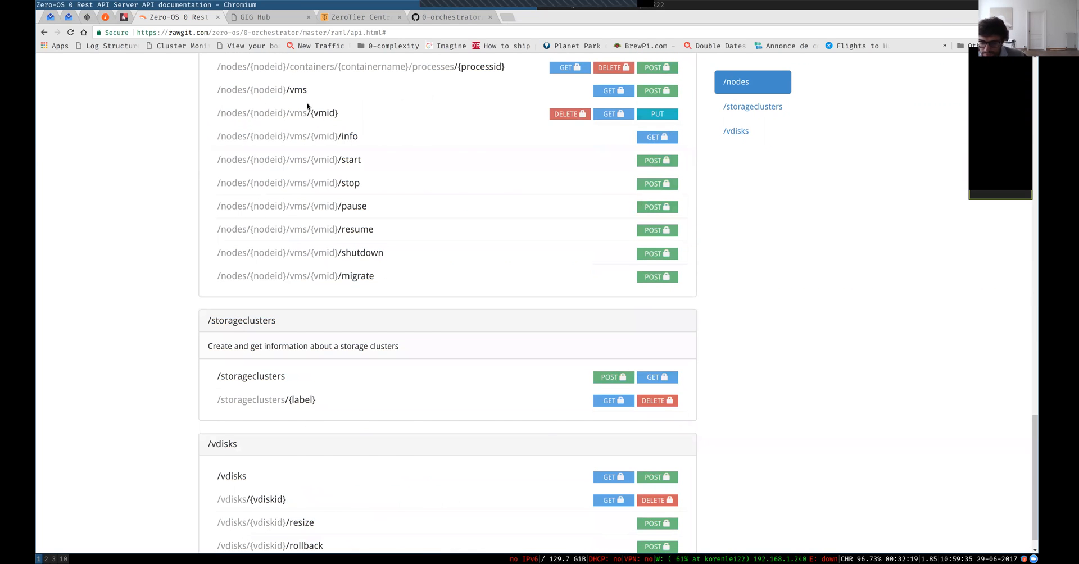
{"action": "scroll", "coordinate": [188, 171], "scroll_direction": "up", "scroll_amount": 9}
{"action": "scroll", "coordinate": [187, 128], "scroll_direction": "up", "scroll_amount": 15}
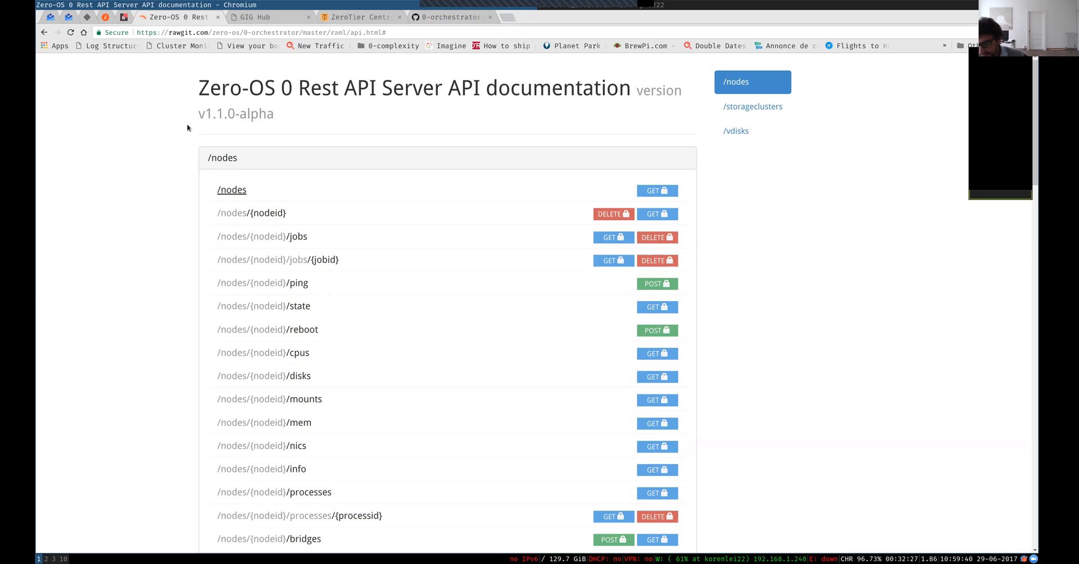
{"action": "scroll", "coordinate": [187, 128], "scroll_direction": "down", "scroll_amount": 2}
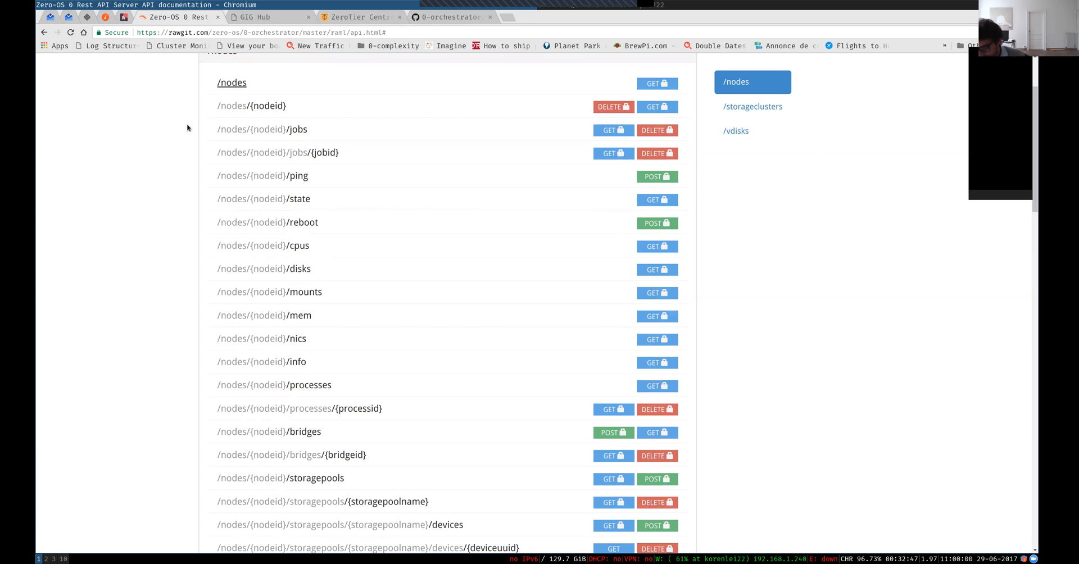
{"action": "scroll", "coordinate": [188, 128], "scroll_direction": "down", "scroll_amount": 3}
{"action": "scroll", "coordinate": [187, 127], "scroll_direction": "down", "scroll_amount": 6}
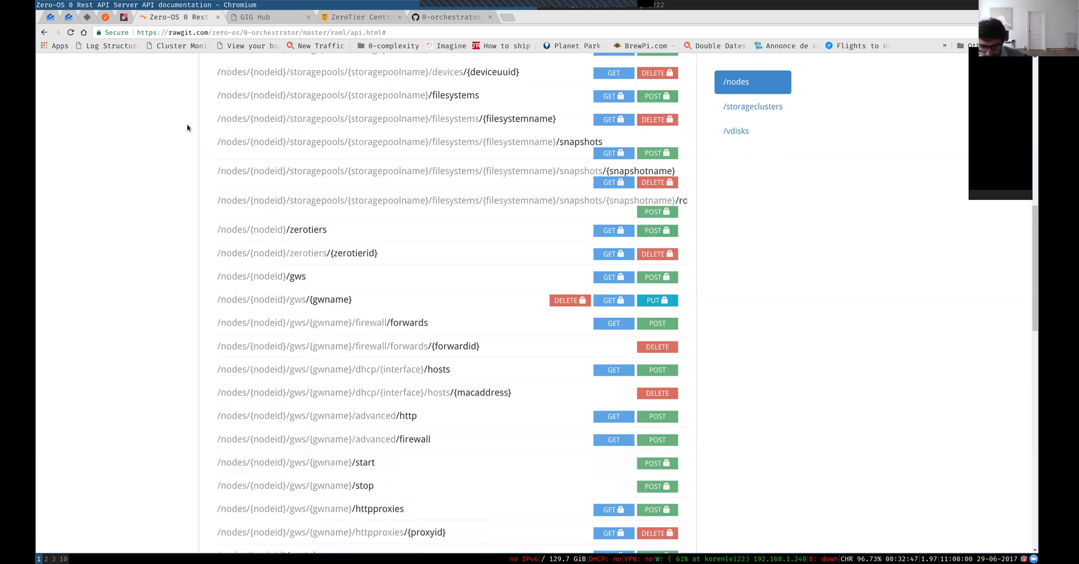
{"action": "scroll", "coordinate": [187, 128], "scroll_direction": "up", "scroll_amount": 9}
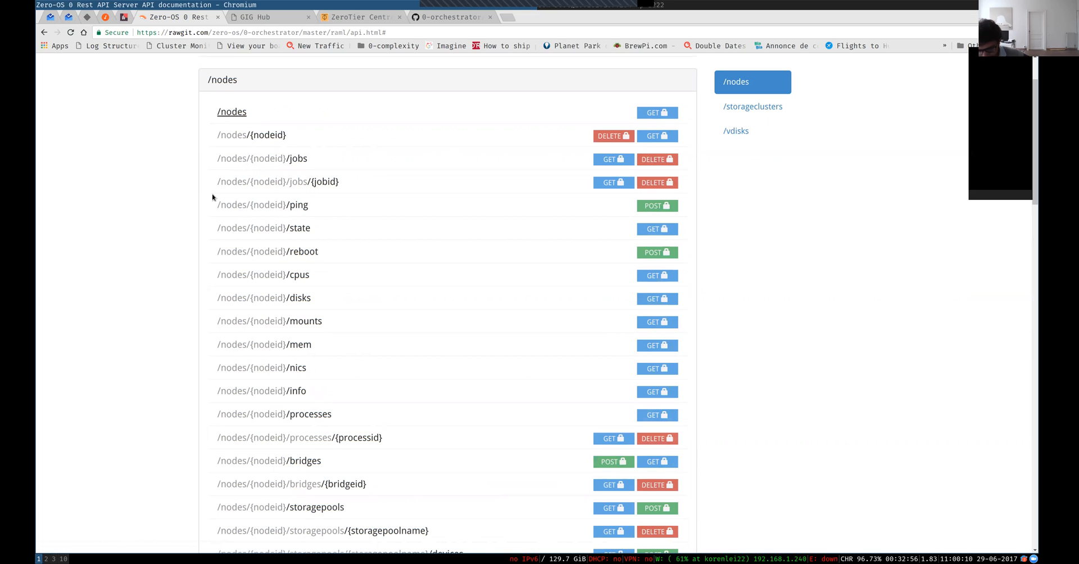
Expand the /nodes endpoint and review the node, storagepools, zerotiers and gws endpoints listed below it
{"action": "left_click", "coordinate": [243, 113]}
{"action": "scroll", "coordinate": [276, 213], "scroll_direction": "down", "scroll_amount": 3}
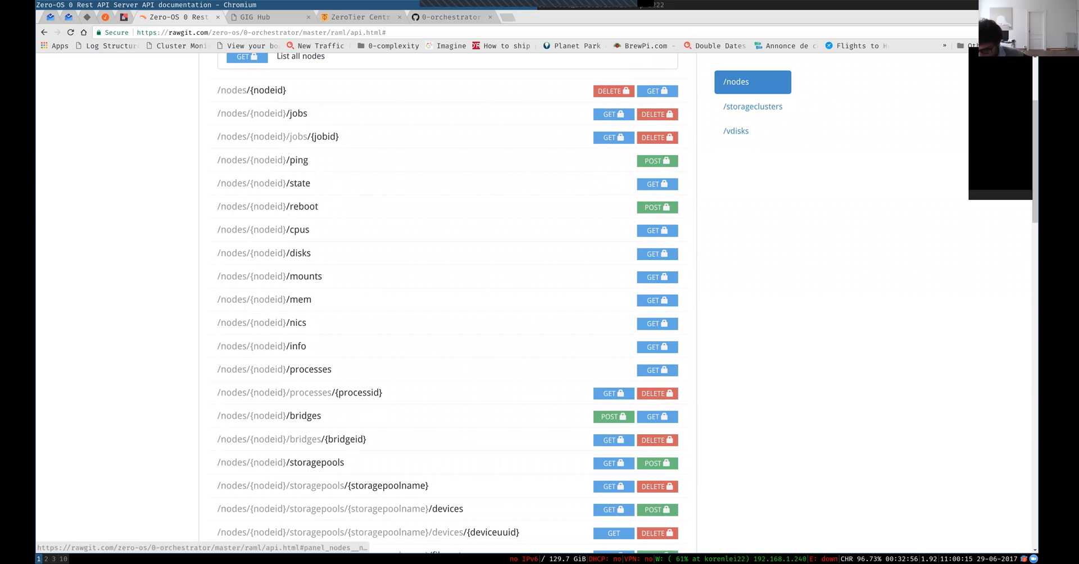
{"action": "scroll", "coordinate": [444, 303], "scroll_direction": "down", "scroll_amount": 1}
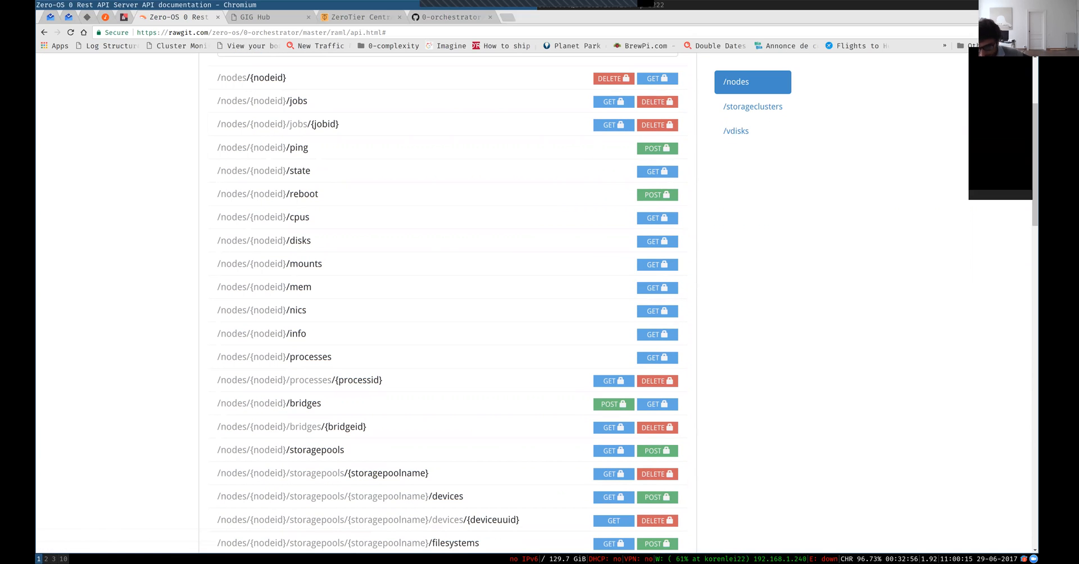
{"action": "scroll", "coordinate": [285, 176], "scroll_direction": "down", "scroll_amount": 8}
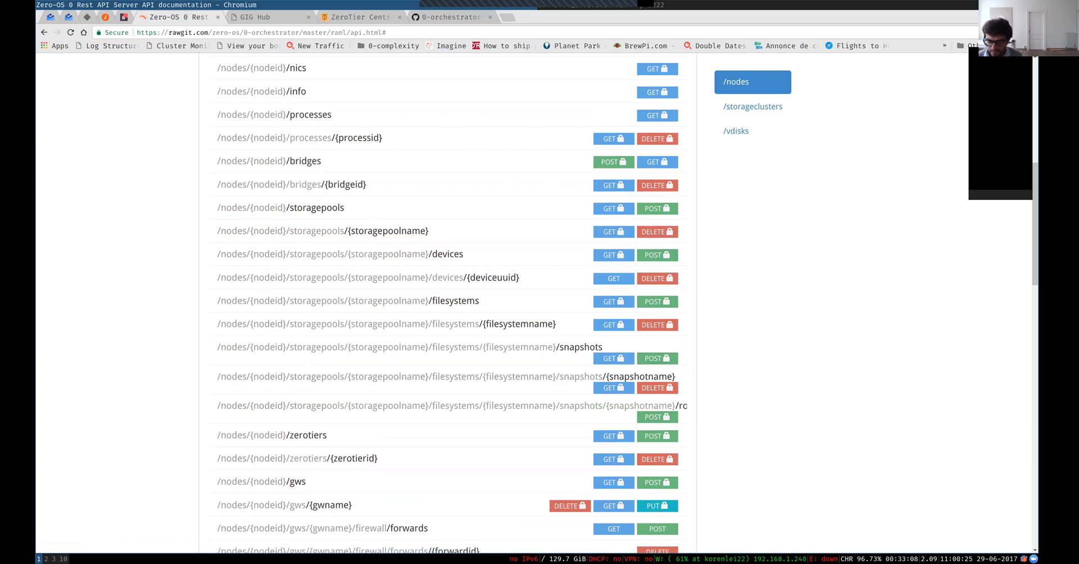
{"action": "scroll", "coordinate": [450, 303], "scroll_direction": "down", "scroll_amount": 2}
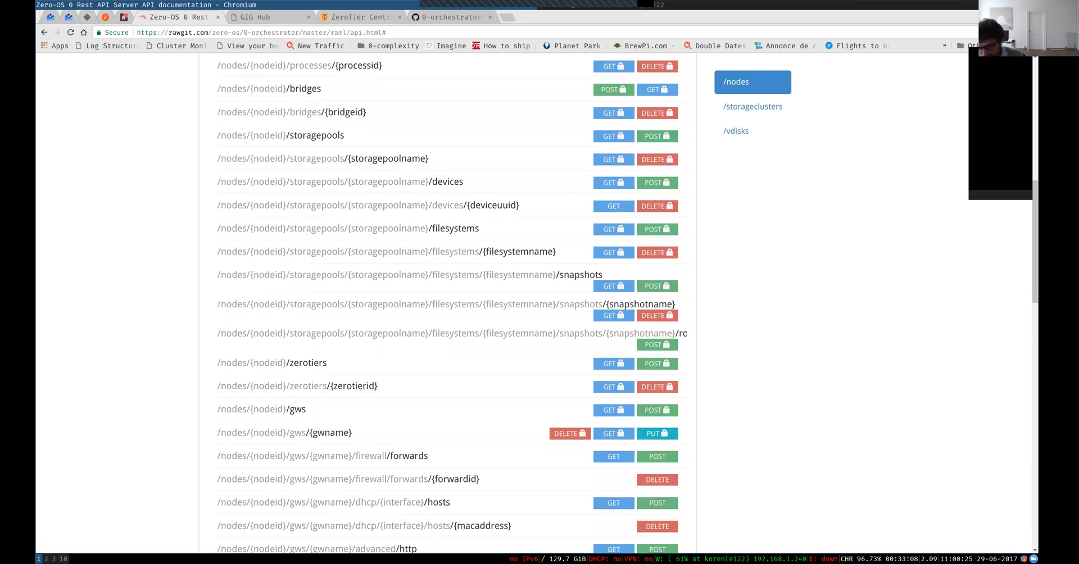
{"action": "scroll", "coordinate": [450, 304], "scroll_direction": "down", "scroll_amount": 3}
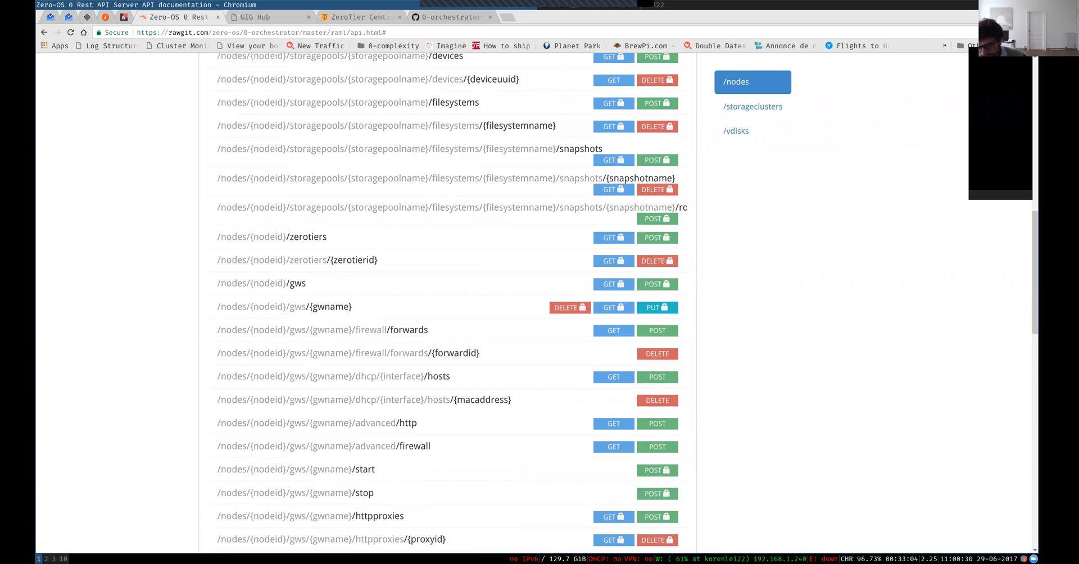
{"action": "scroll", "coordinate": [256, 133], "scroll_direction": "down", "scroll_amount": 3}
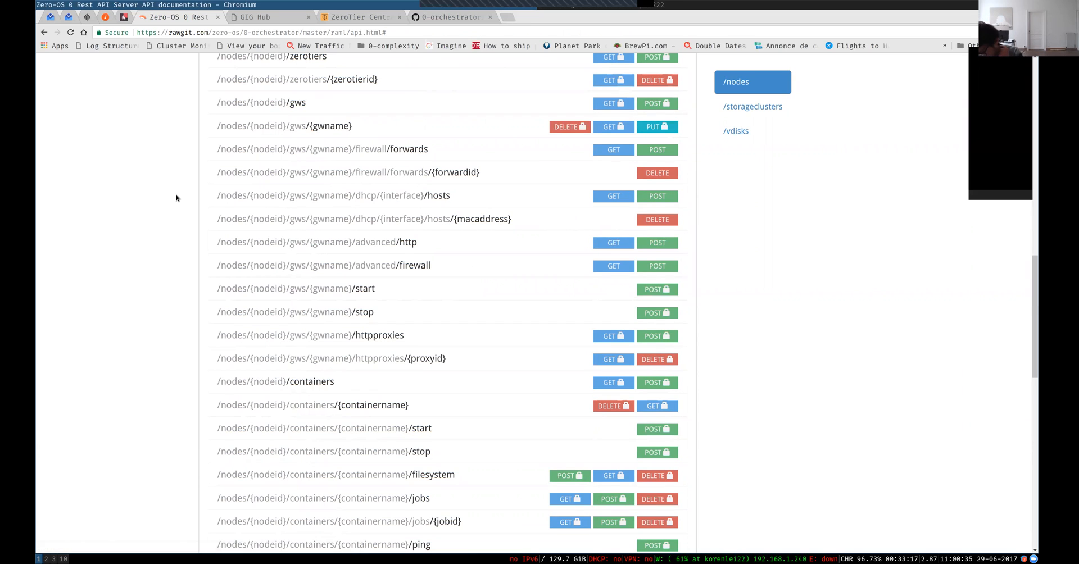
Highlight the /nodes/{nodeid}/containers endpoint in the list to point it out, then clear the selection
{"action": "scroll", "coordinate": [176, 198], "scroll_direction": "down", "scroll_amount": 1}
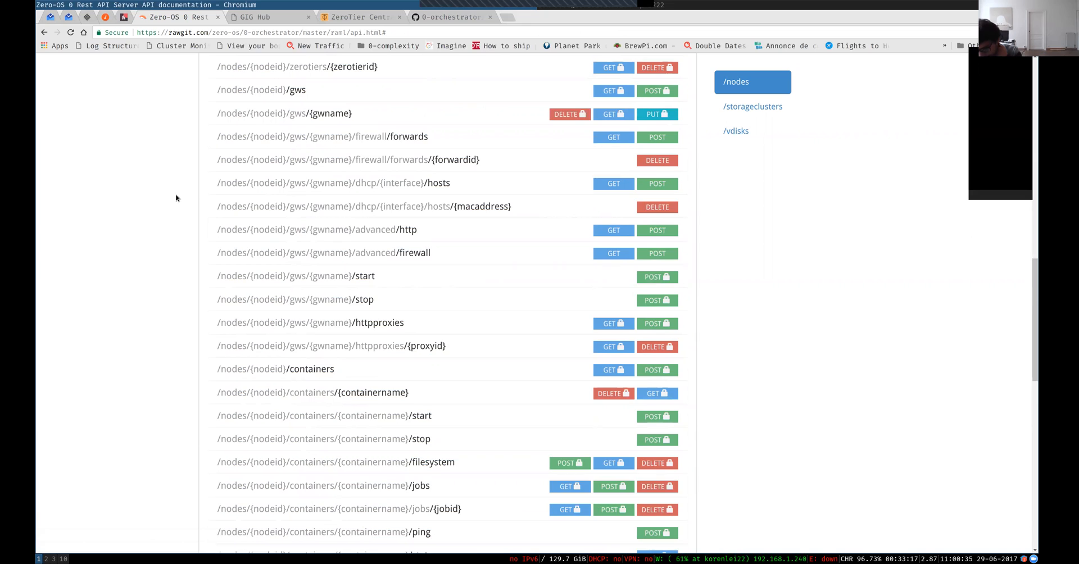
{"action": "scroll", "coordinate": [176, 197], "scroll_direction": "down", "scroll_amount": 3}
{"action": "triple_click", "coordinate": [201, 203]}
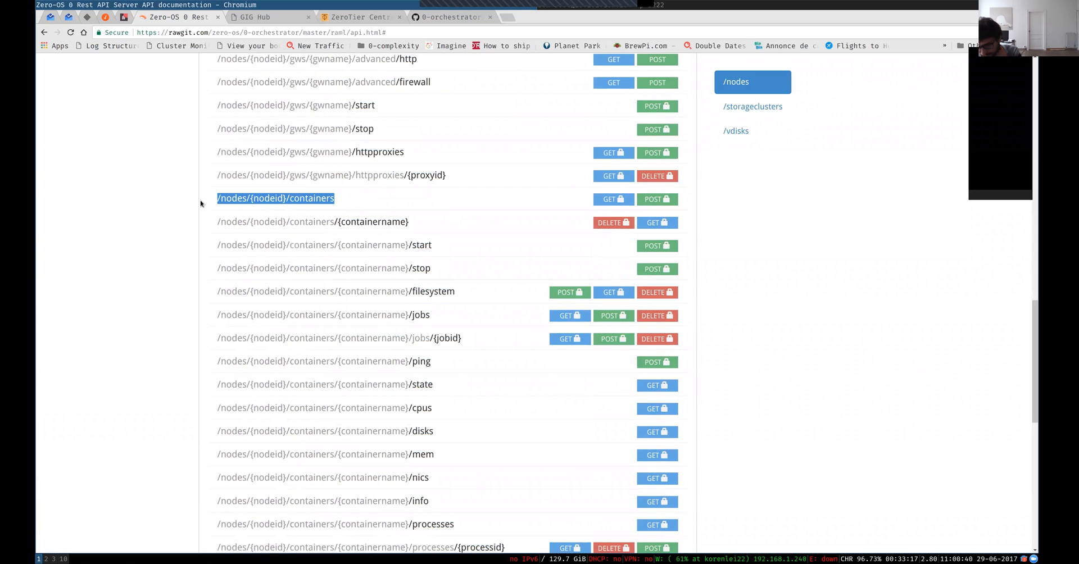
{"action": "left_click", "coordinate": [200, 204]}
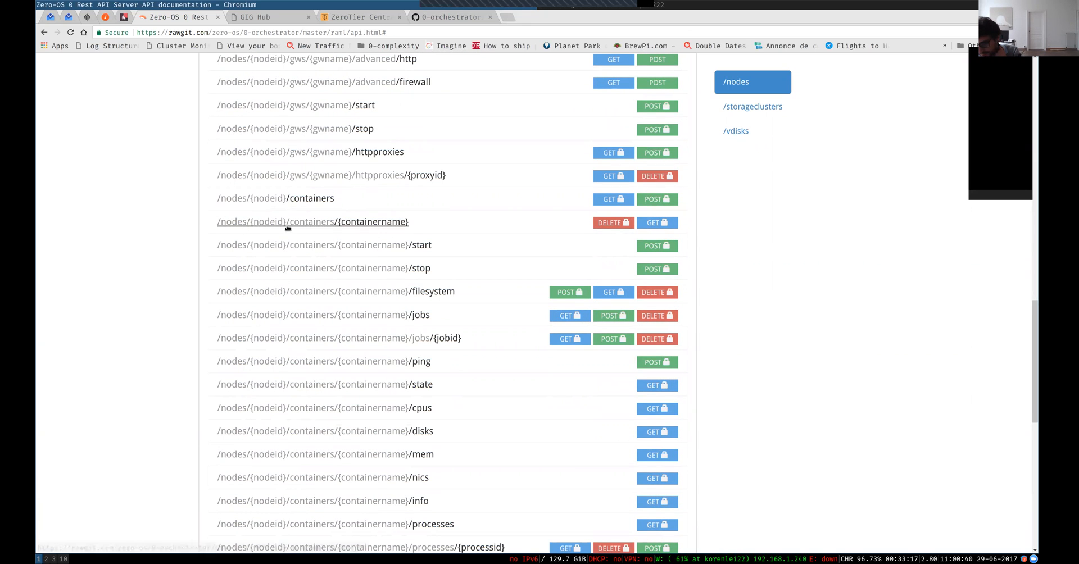
Review the containers and vms endpoints under /nodes, plus the /storageclusters and /vdisks sections, and return to the documentation's start
{"action": "scroll", "coordinate": [324, 315], "scroll_direction": "down", "scroll_amount": 1}
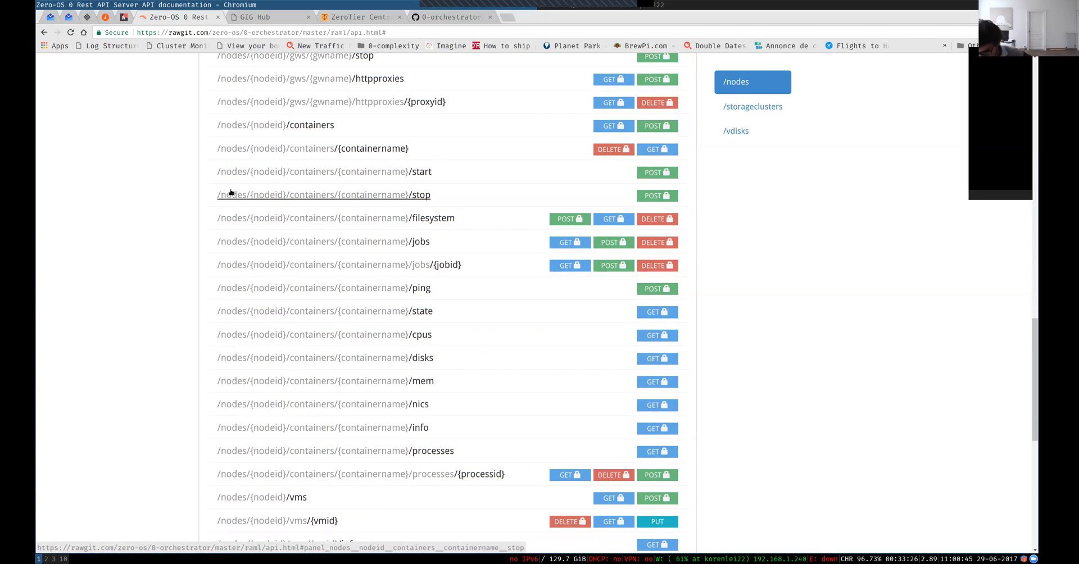
{"action": "scroll", "coordinate": [168, 147], "scroll_direction": "down", "scroll_amount": 3}
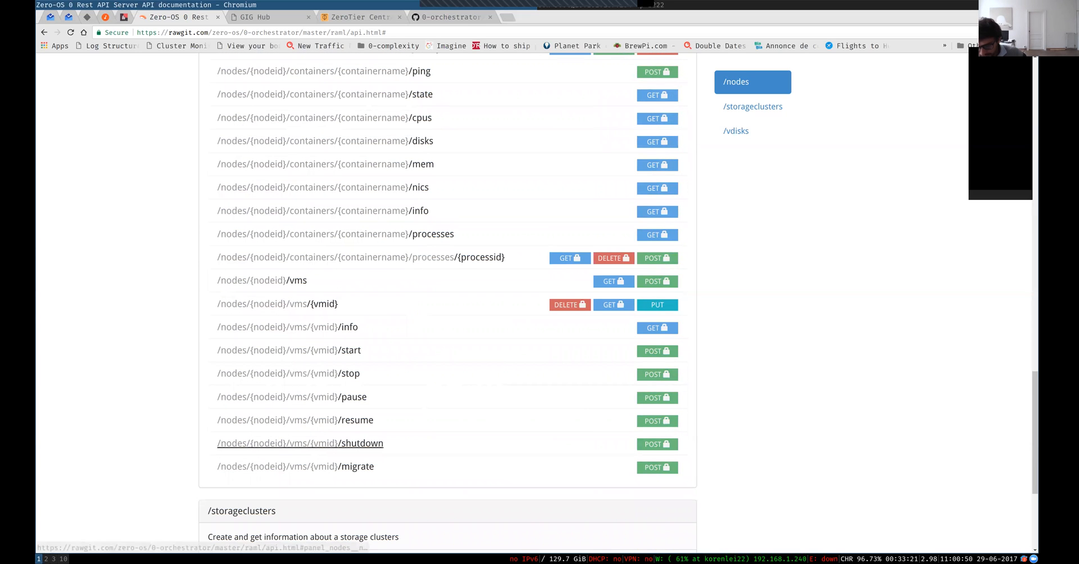
{"action": "scroll", "coordinate": [262, 288], "scroll_direction": "down", "scroll_amount": 3}
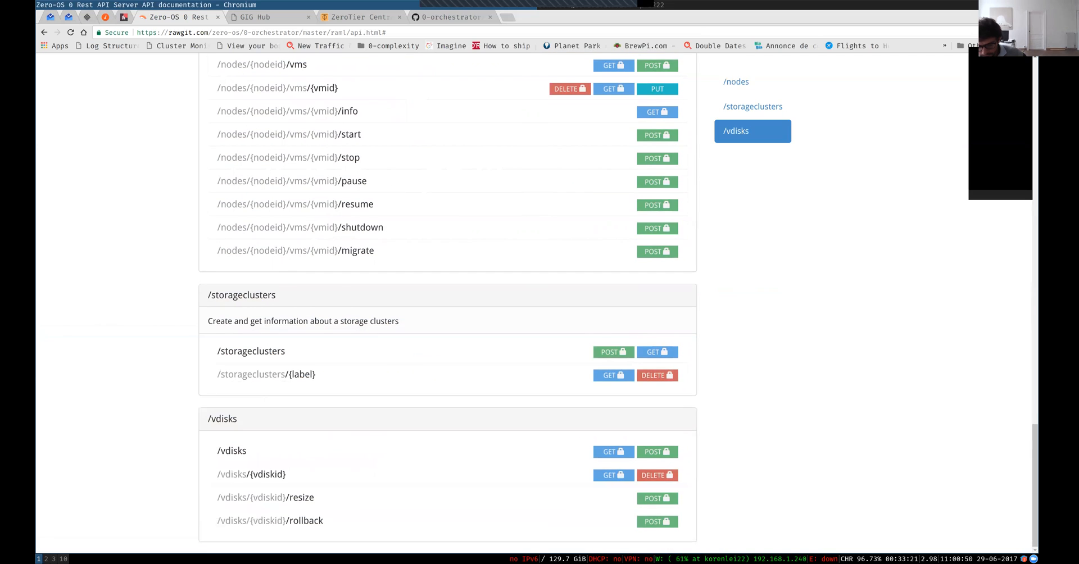
{"action": "scroll", "coordinate": [262, 288], "scroll_direction": "up", "scroll_amount": 3}
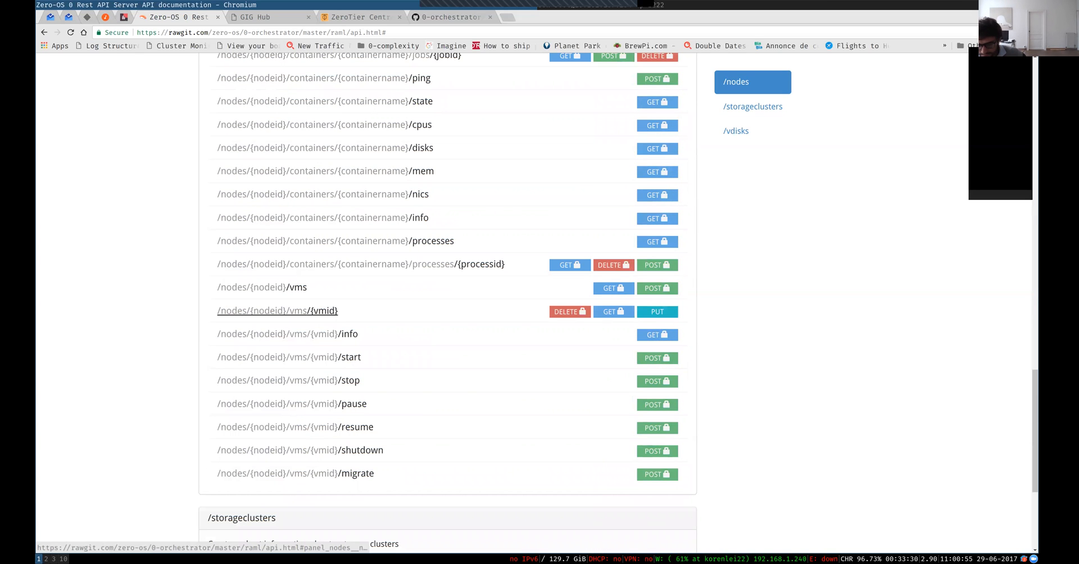
{"action": "scroll", "coordinate": [448, 304], "scroll_direction": "down", "scroll_amount": 3}
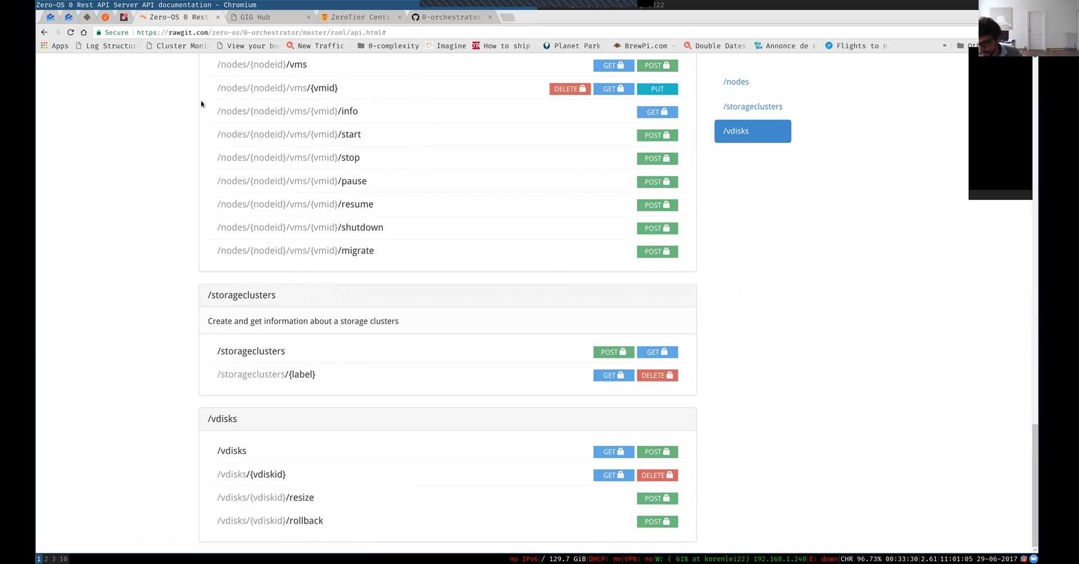
{"action": "scroll", "coordinate": [176, 187], "scroll_direction": "up", "scroll_amount": 5}
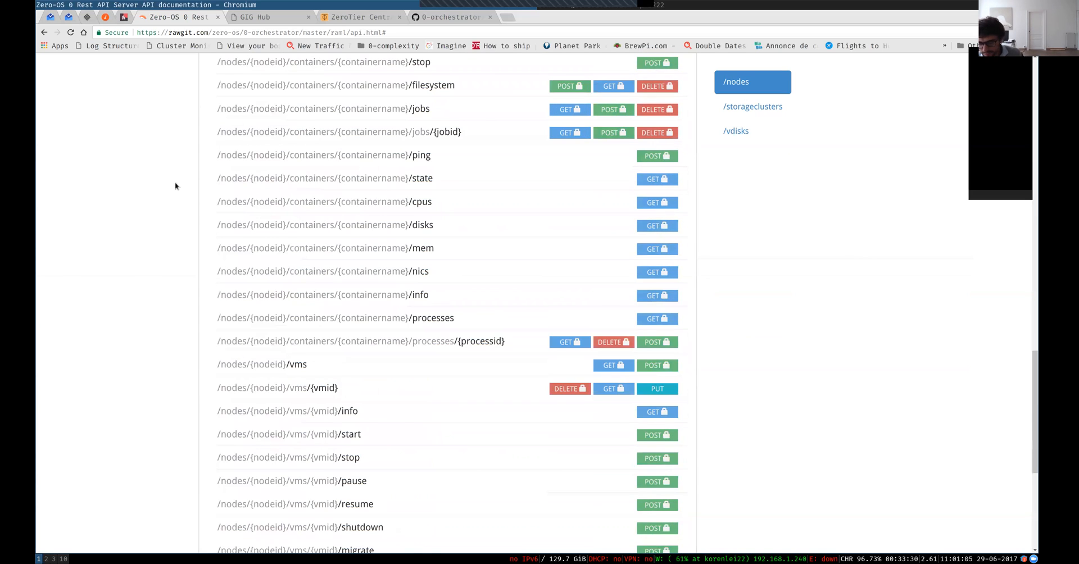
{"action": "scroll", "coordinate": [176, 186], "scroll_direction": "up", "scroll_amount": 10}
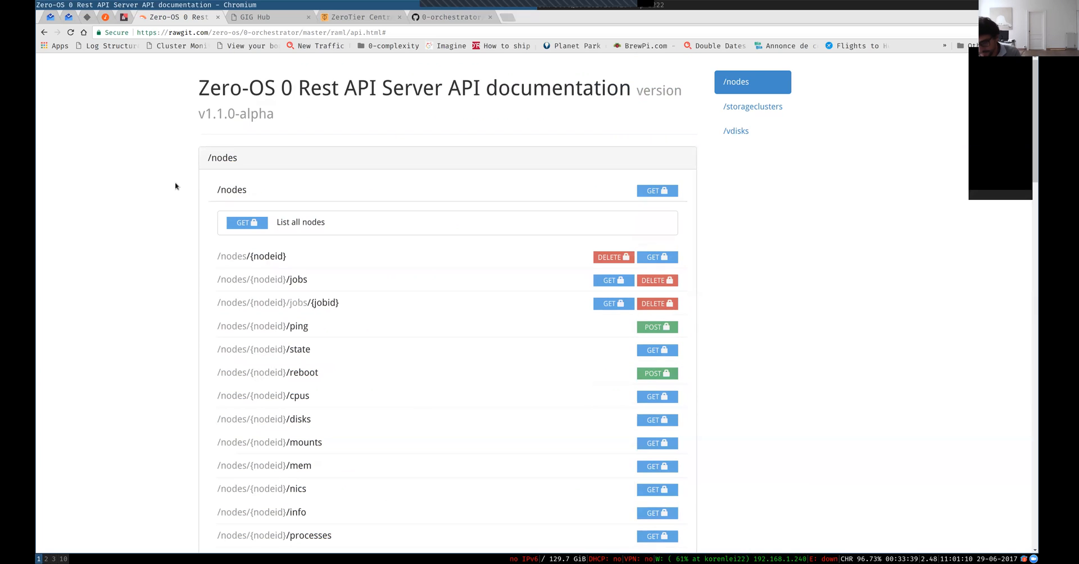
Switch to the Insomnia REST client and collapse the containers folder in the request list
{"action": "key", "text": "super+2"}
{"action": "key", "text": "super+3"}
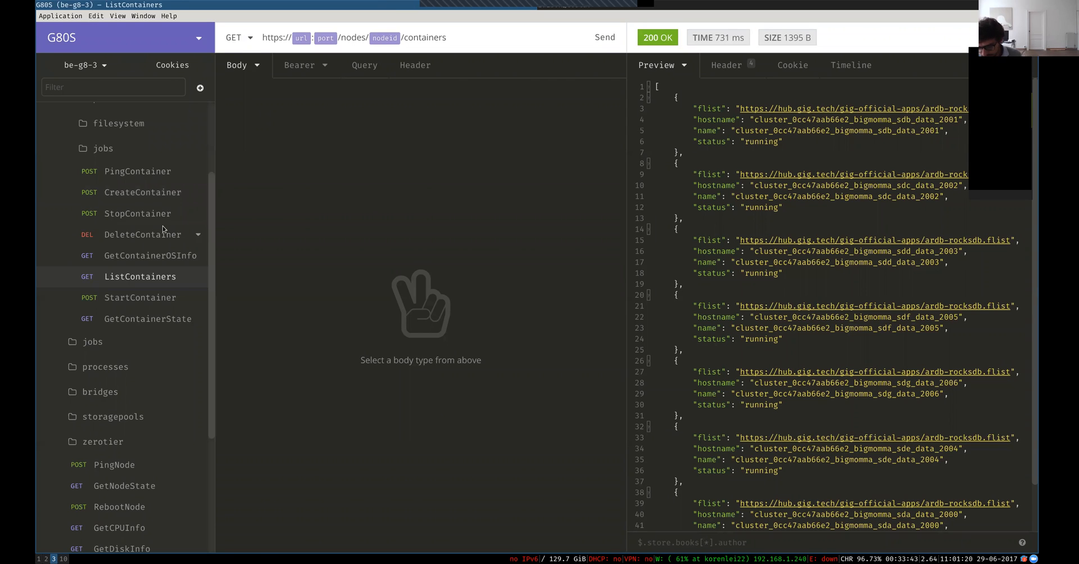
{"action": "scroll", "coordinate": [164, 229], "scroll_direction": "down", "scroll_amount": 3}
{"action": "scroll", "coordinate": [164, 229], "scroll_direction": "up", "scroll_amount": 5}
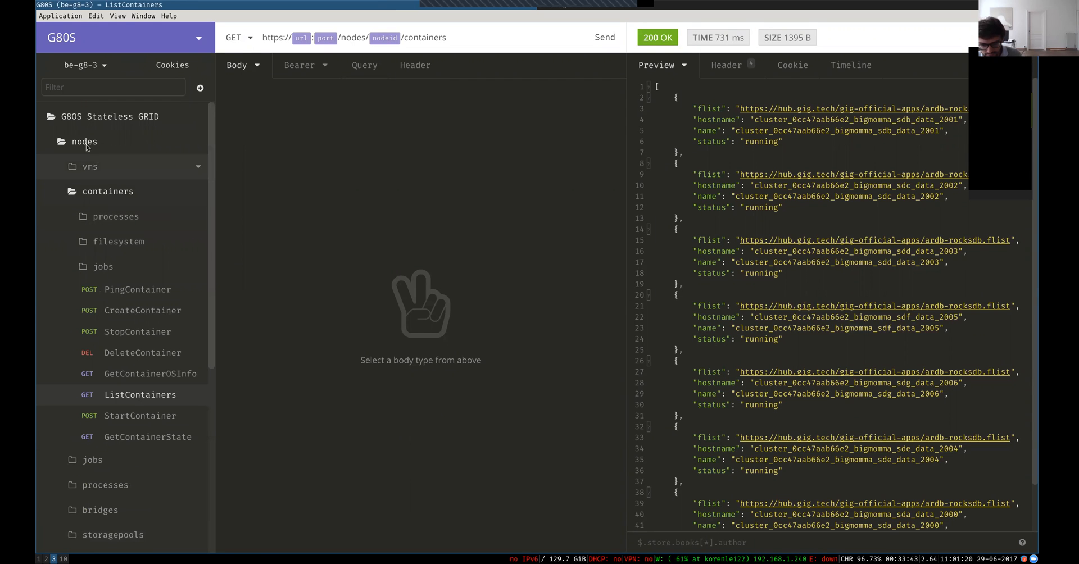
{"action": "left_click", "coordinate": [115, 191]}
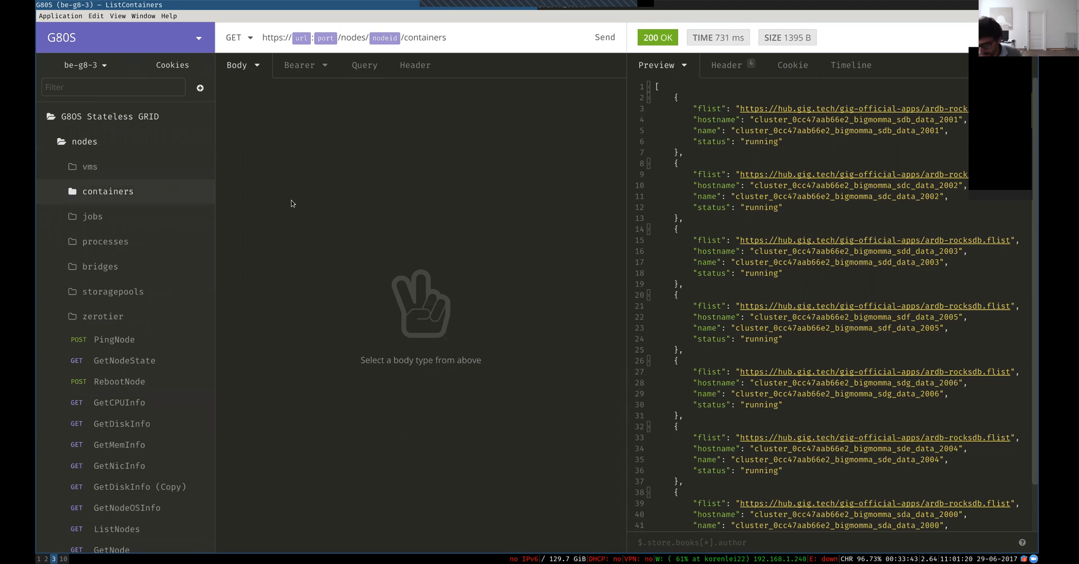
Send the ListNodes request and widen the response area to read through the returned nodes
{"action": "scroll", "coordinate": [167, 190], "scroll_direction": "down", "scroll_amount": 1}
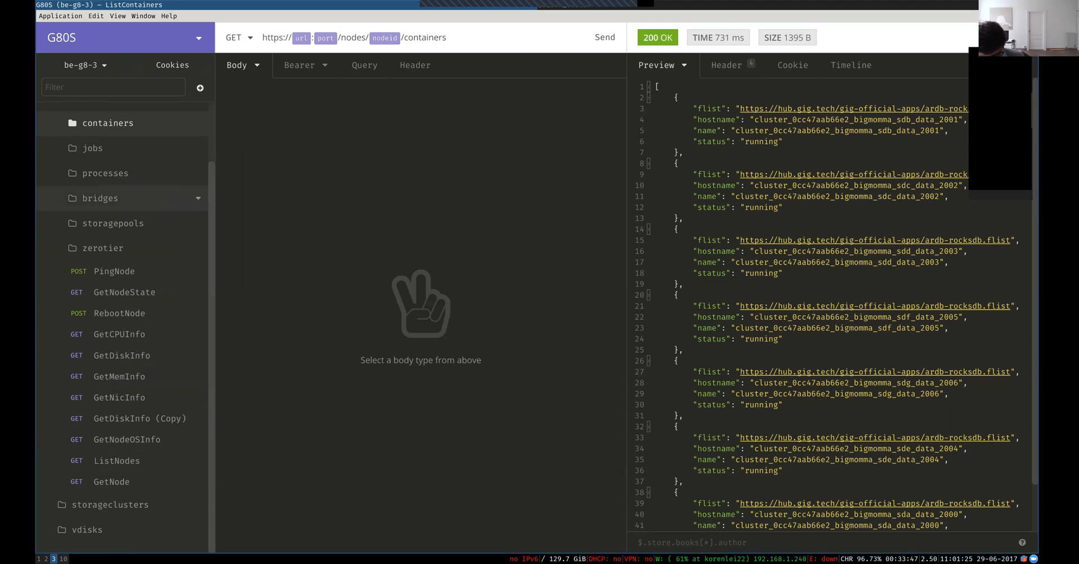
{"action": "left_click", "coordinate": [117, 461]}
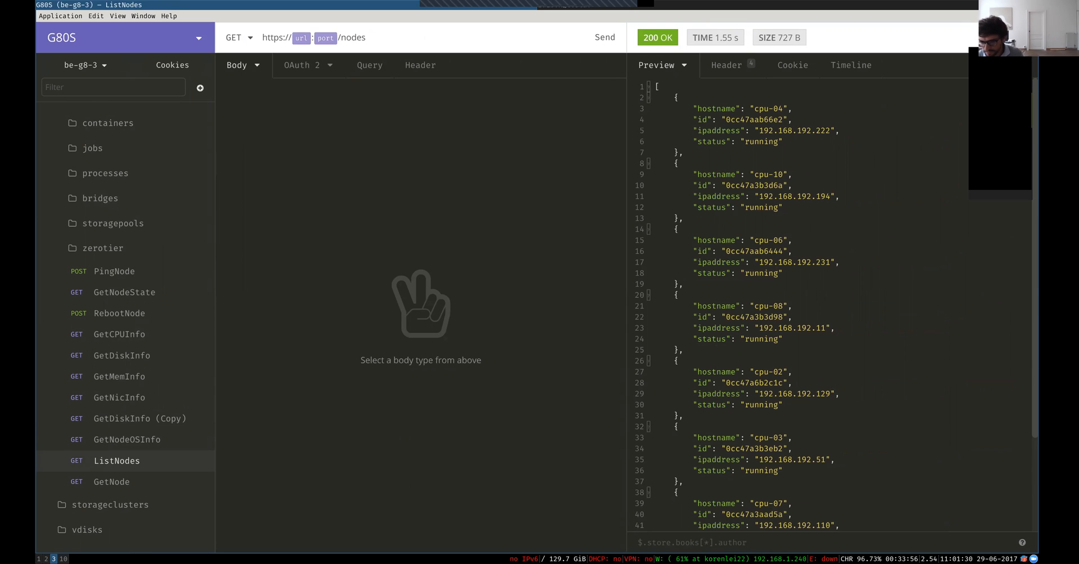
{"action": "left_click", "coordinate": [605, 37]}
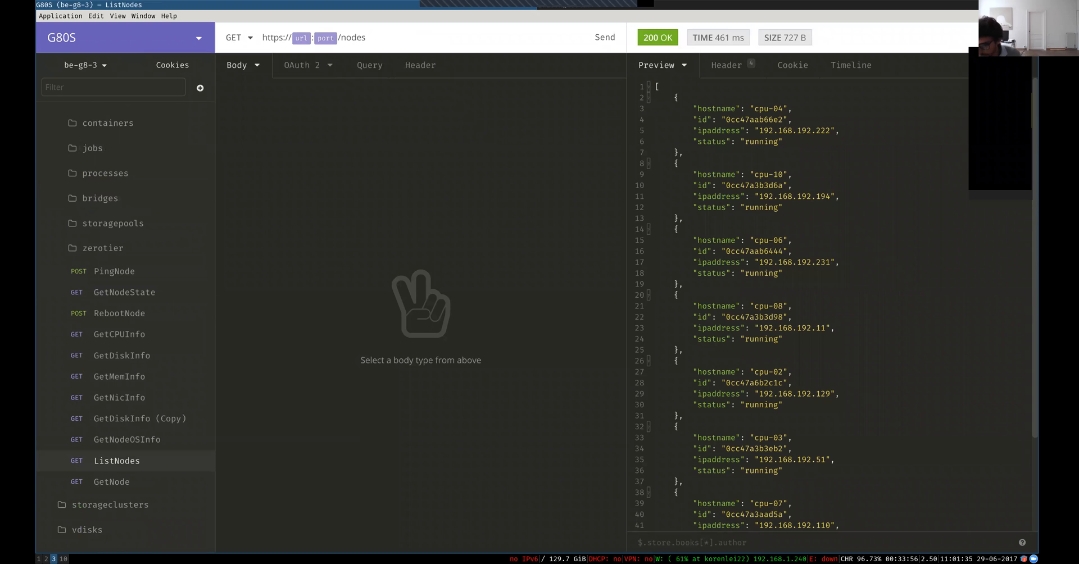
{"action": "left_click_drag", "start_coordinate": [626, 281], "coordinate": [530, 281]}
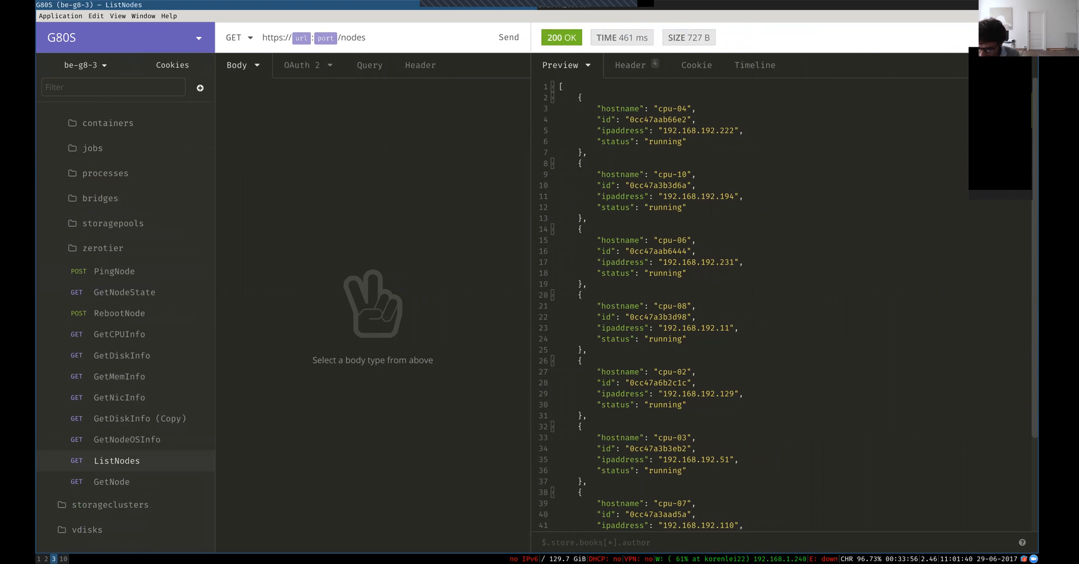
{"action": "scroll", "coordinate": [781, 304], "scroll_direction": "down", "scroll_amount": 3}
{"action": "scroll", "coordinate": [781, 303], "scroll_direction": "up", "scroll_amount": 1}
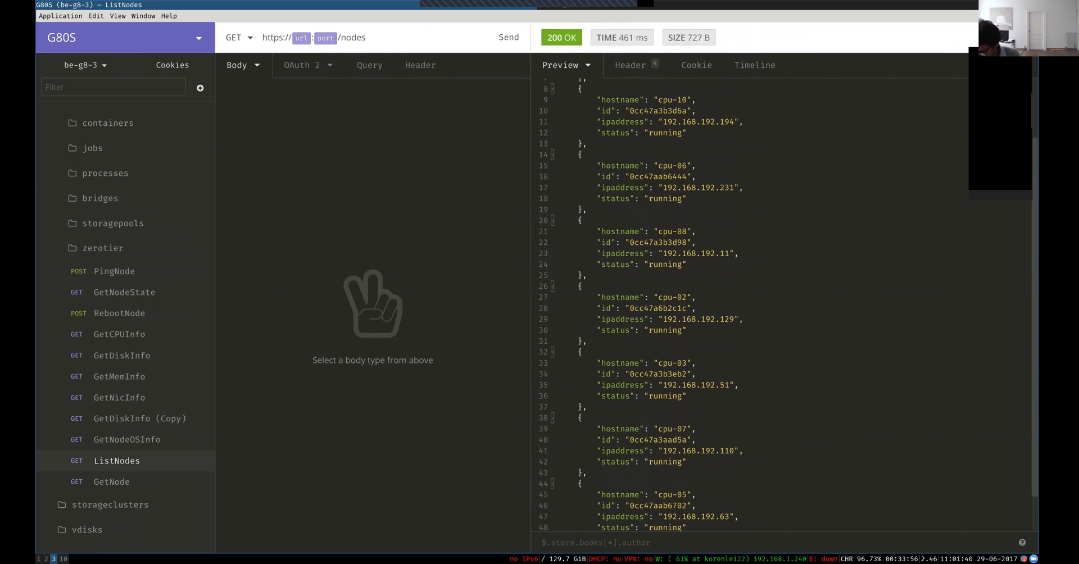
{"action": "scroll", "coordinate": [782, 304], "scroll_direction": "down", "scroll_amount": 1}
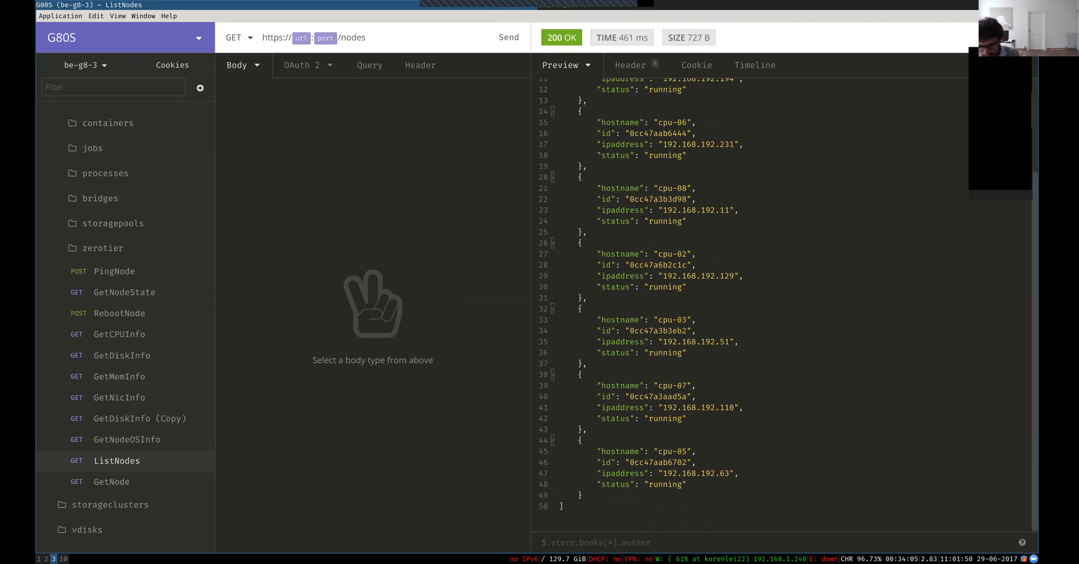
Switch back to the API documentation in Chromium, open the GET /nodes details, and highlight the endpoint path and description
{"action": "key", "text": "super+1"}
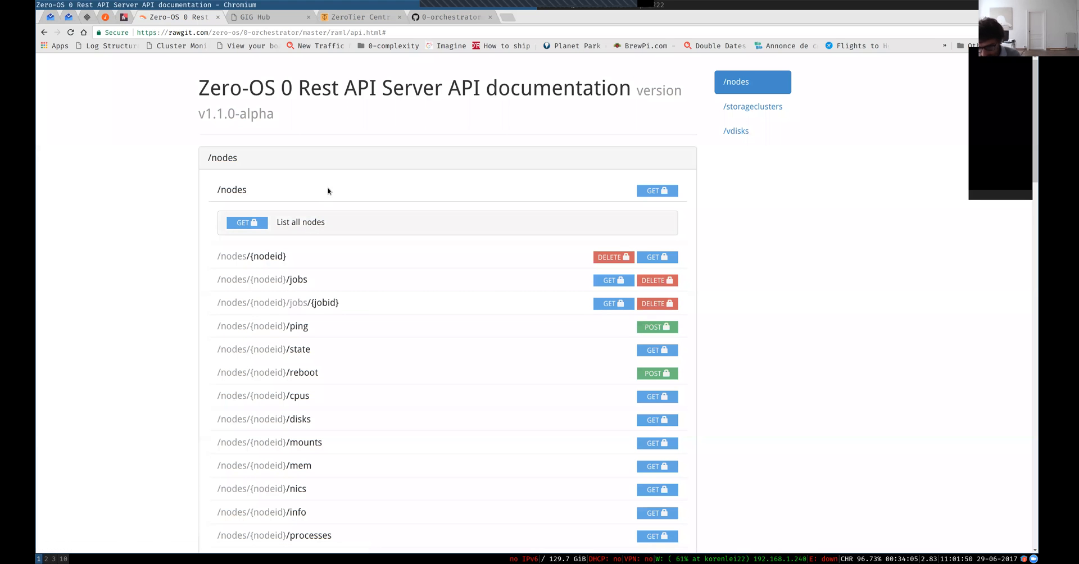
{"action": "left_click", "coordinate": [334, 215]}
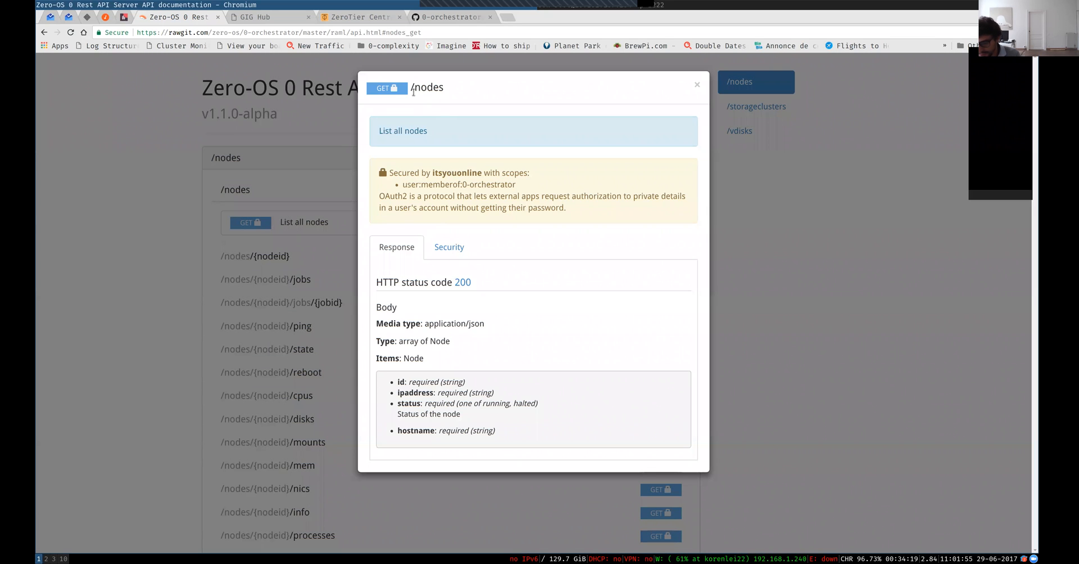
{"action": "left_click_drag", "start_coordinate": [412, 91], "coordinate": [457, 90]}
{"action": "left_click", "coordinate": [459, 91]}
{"action": "left_click_drag", "start_coordinate": [377, 132], "coordinate": [453, 132]}
{"action": "left_click", "coordinate": [454, 133]}
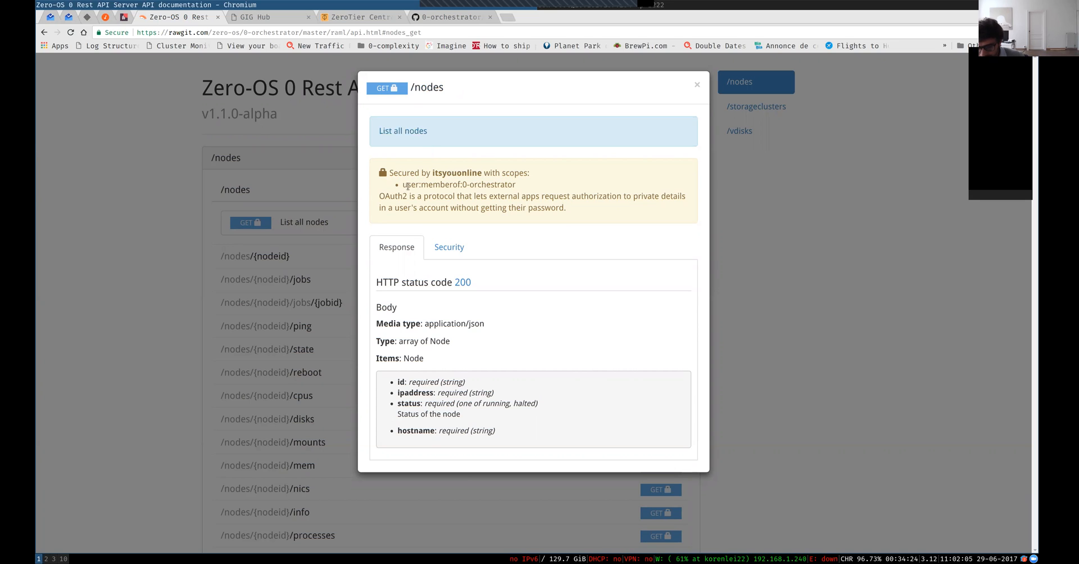
Highlight the user:memberof:0-orchestrator scope in the GET /nodes security notice to point it out, then clear the selection
{"action": "left_click_drag", "start_coordinate": [402, 186], "coordinate": [516, 185]}
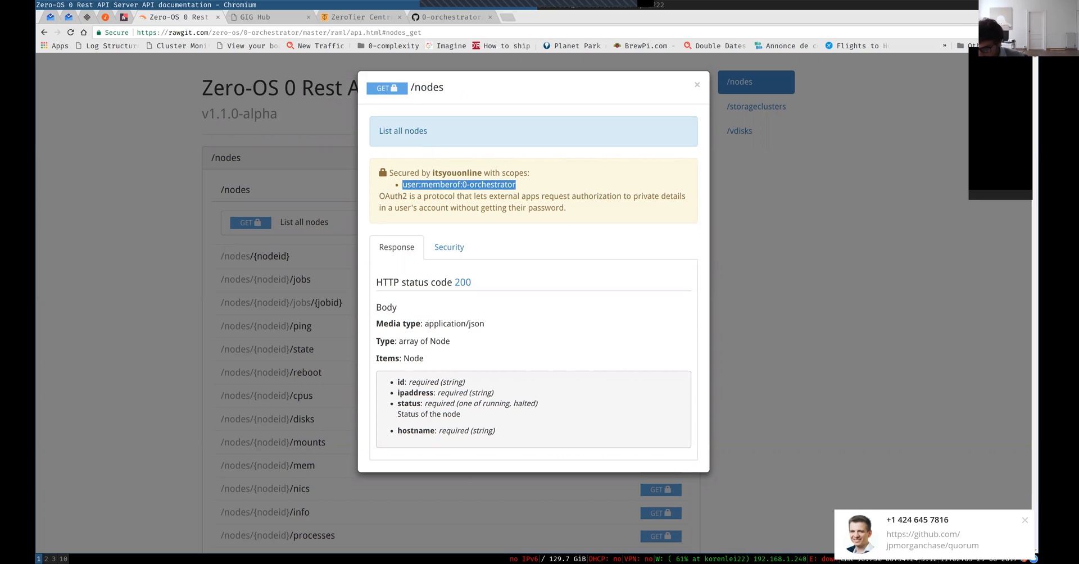
{"action": "left_click", "coordinate": [516, 187]}
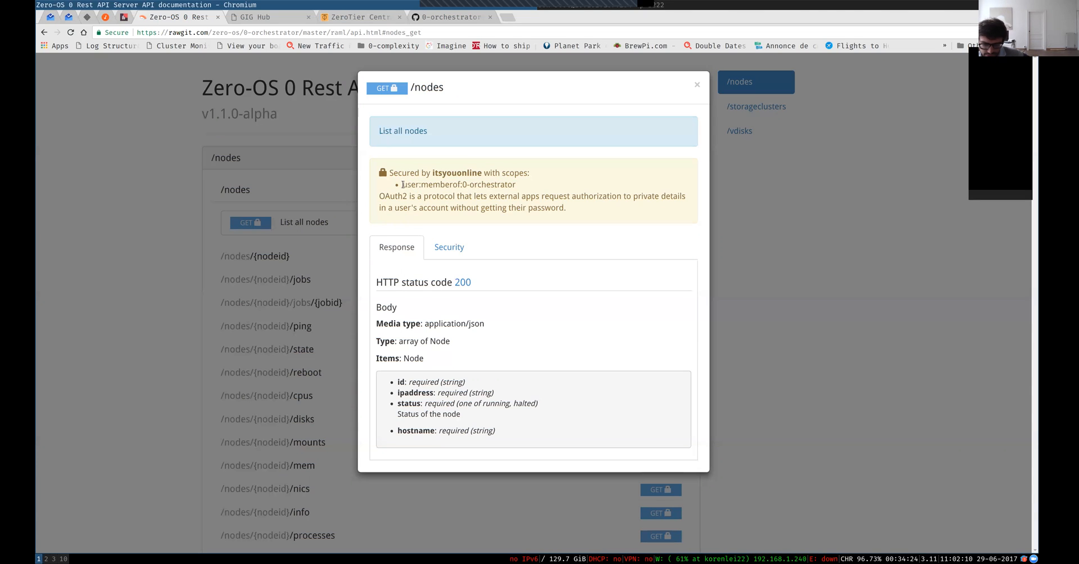
{"action": "left_click_drag", "start_coordinate": [403, 184], "coordinate": [516, 185]}
{"action": "left_click", "coordinate": [516, 186]}
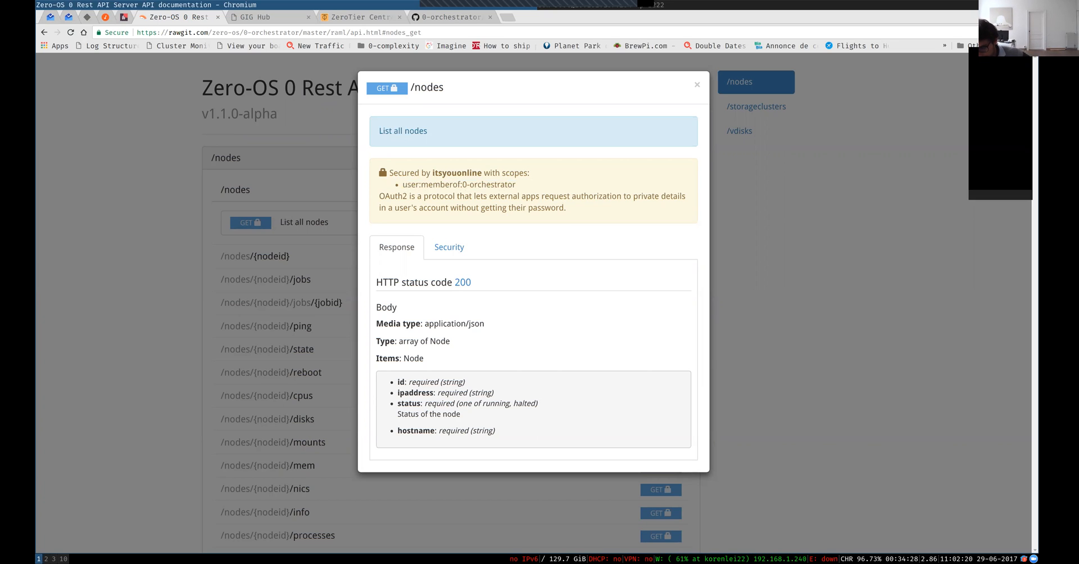
Point out the Node fields id, ipaddress, status and hostname in the documented GET /nodes response body
{"action": "left_click_drag", "start_coordinate": [376, 358], "coordinate": [495, 431]}
{"action": "left_click", "coordinate": [538, 404]}
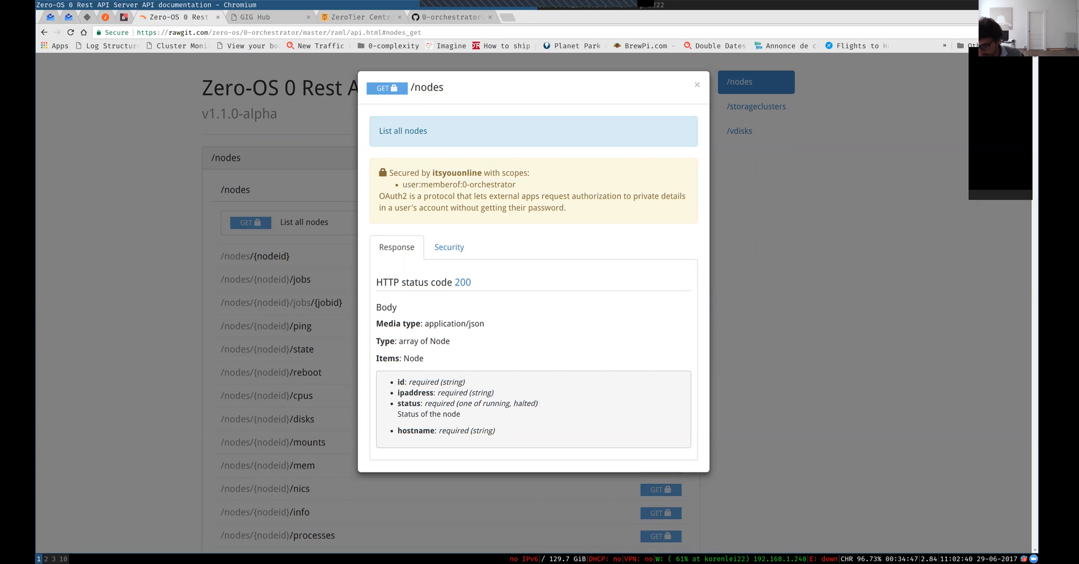
{"action": "left_click_drag", "start_coordinate": [400, 382], "coordinate": [421, 383]}
{"action": "double_click", "coordinate": [416, 393]}
{"action": "double_click", "coordinate": [410, 404]}
{"action": "double_click", "coordinate": [416, 431]}
Return to the Insomnia REST client and look through the ListNodes response from beginning to end
{"action": "key", "text": "super+4"}
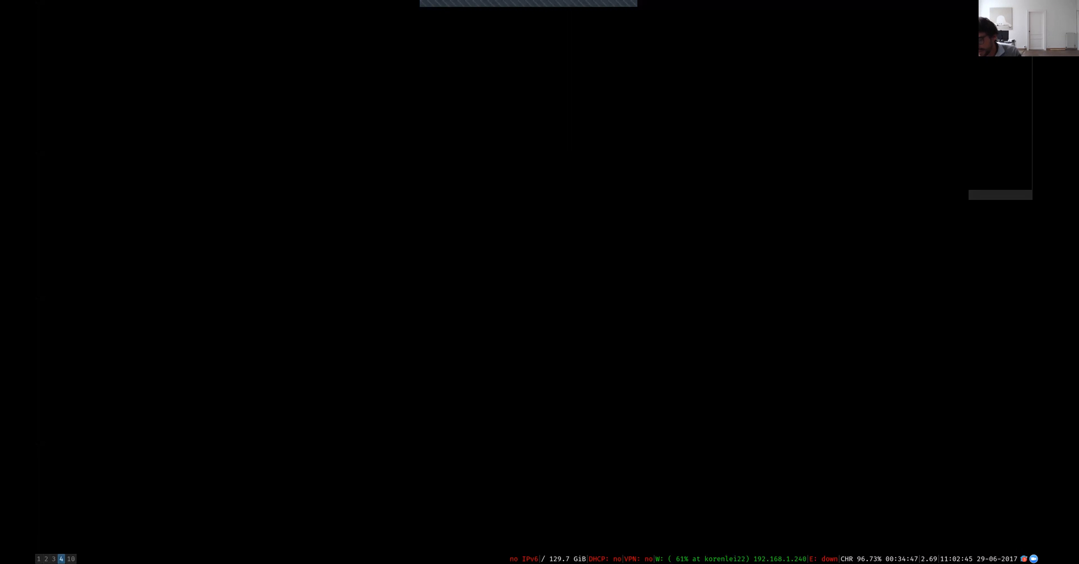
{"action": "key", "text": "super+3"}
{"action": "scroll", "coordinate": [781, 304], "scroll_direction": "up", "scroll_amount": 5}
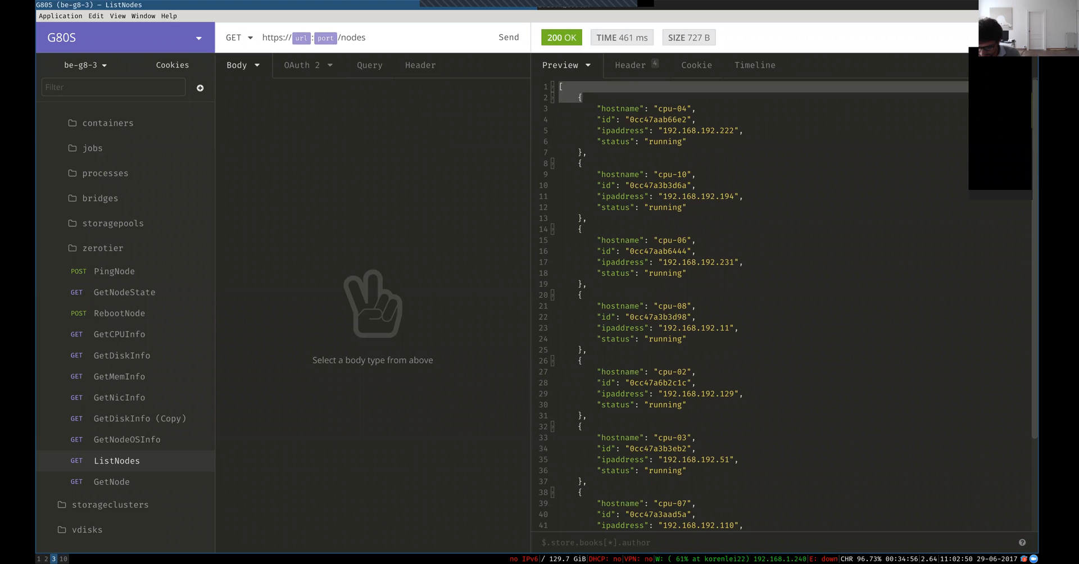
{"action": "scroll", "coordinate": [781, 304], "scroll_direction": "down", "scroll_amount": 3}
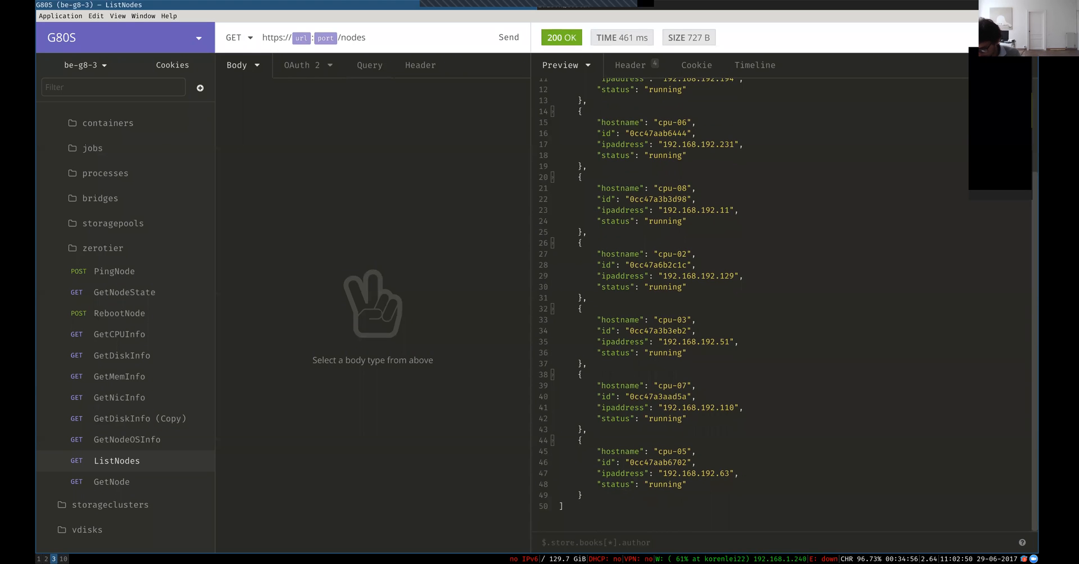
{"action": "scroll", "coordinate": [782, 304], "scroll_direction": "up", "scroll_amount": 3}
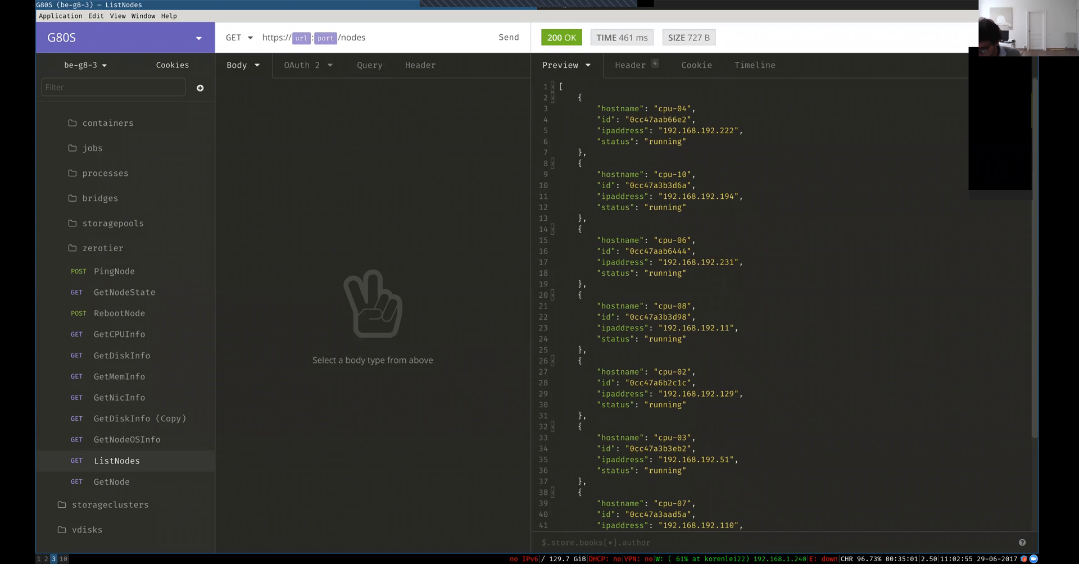
Select the cpu-10 node's id in the response and check the nodeid variable in the be-g8-3 environment
{"action": "double_click", "coordinate": [657, 186]}
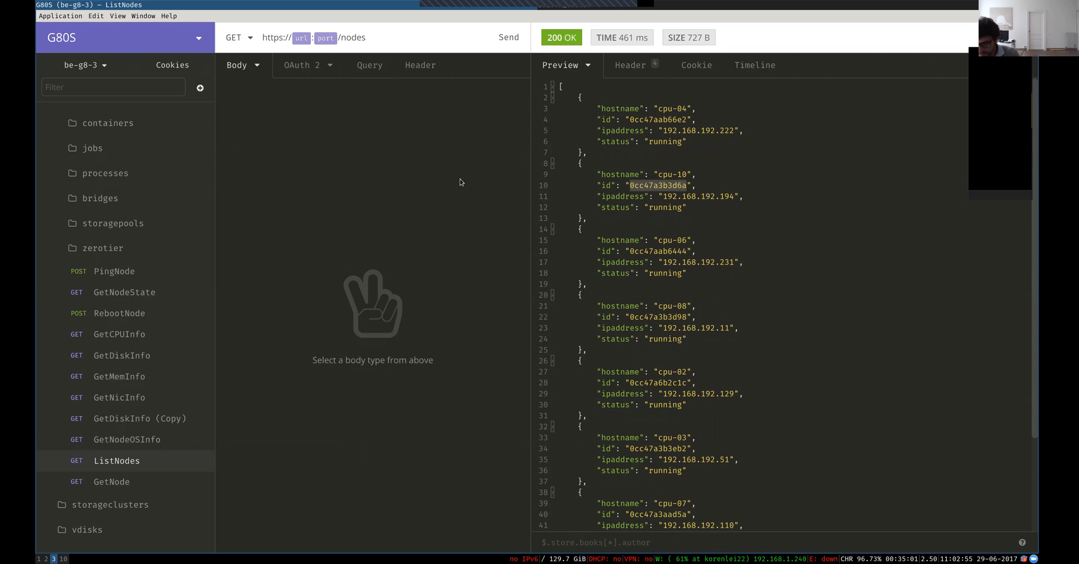
{"action": "left_click", "coordinate": [104, 65]}
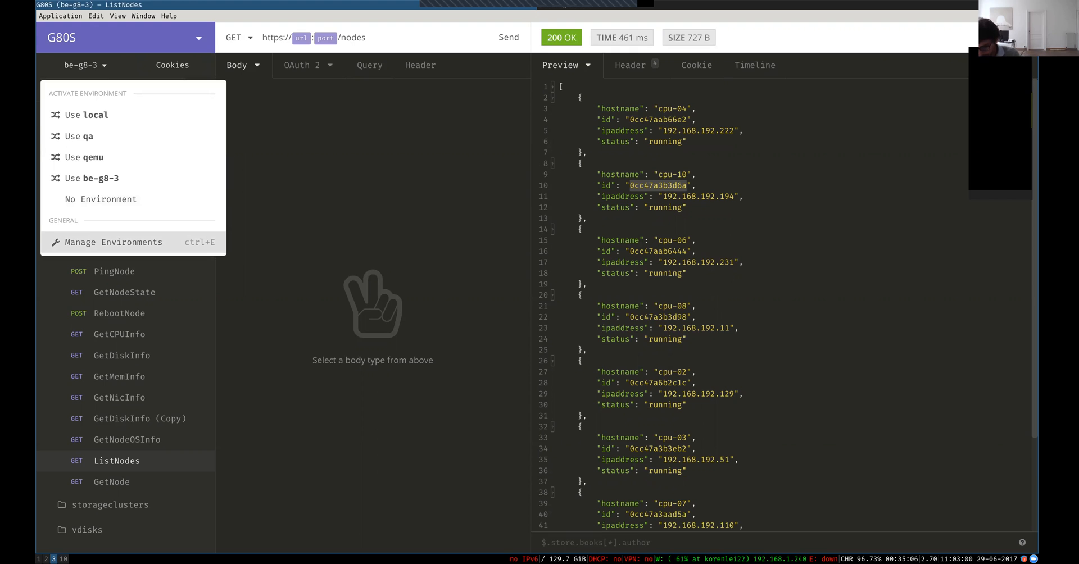
{"action": "left_click", "coordinate": [113, 242]}
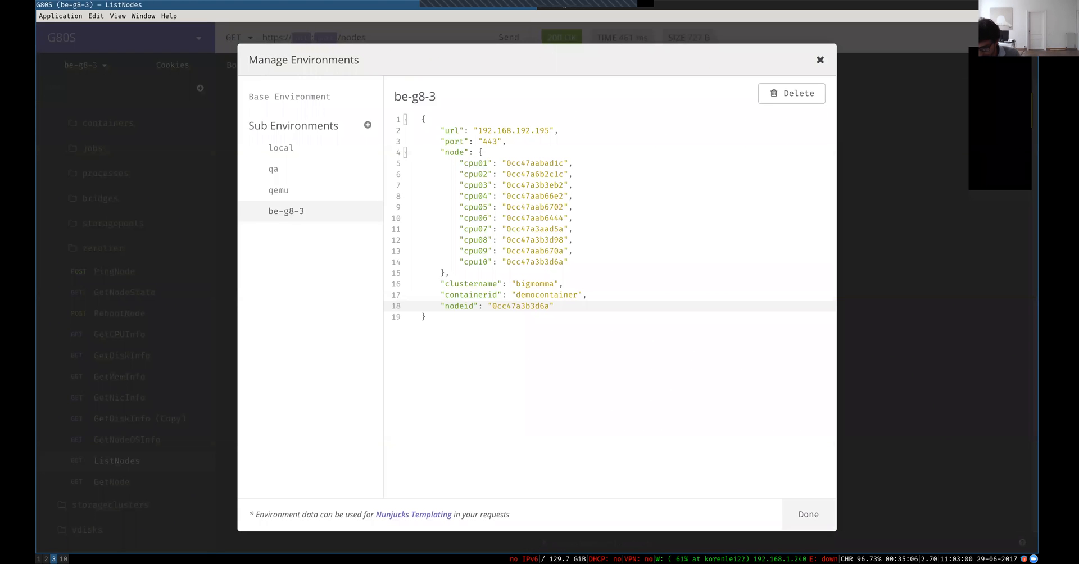
{"action": "left_click", "coordinate": [809, 514]}
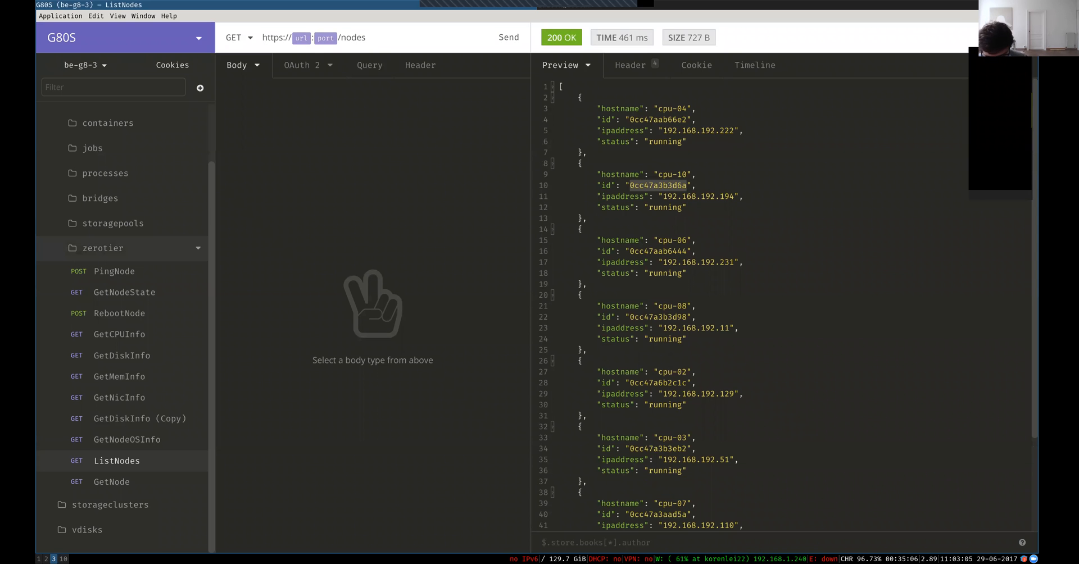
Replace the hard-coded node ID in the GetNode request URL with the {{nodeid}} variable and send the request
{"action": "left_click", "coordinate": [112, 482]}
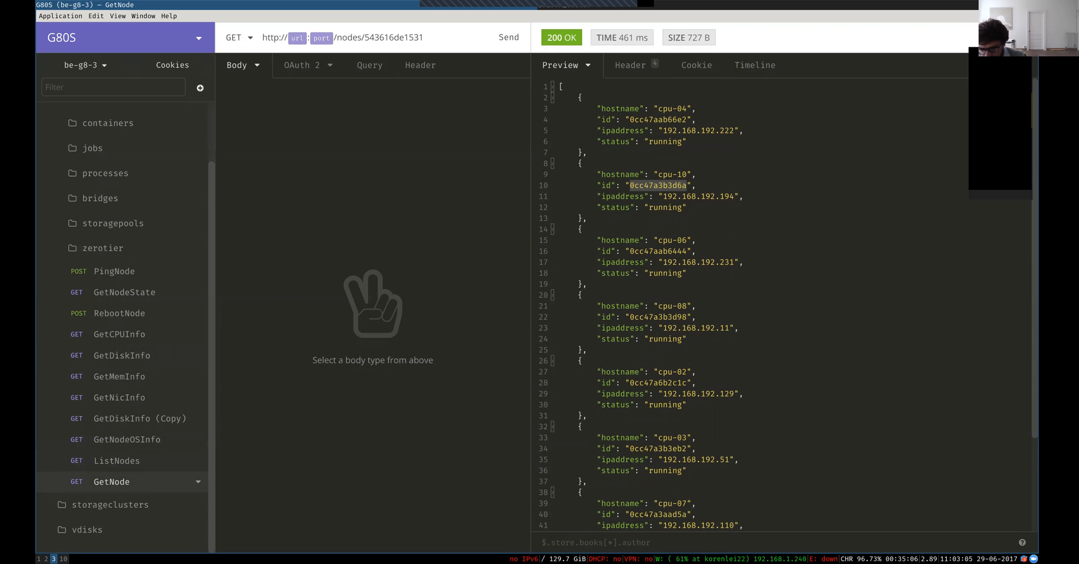
{"action": "key", "text": "ctrl+shift+Left"}
{"action": "type", "text": "{{nodeid}}"}
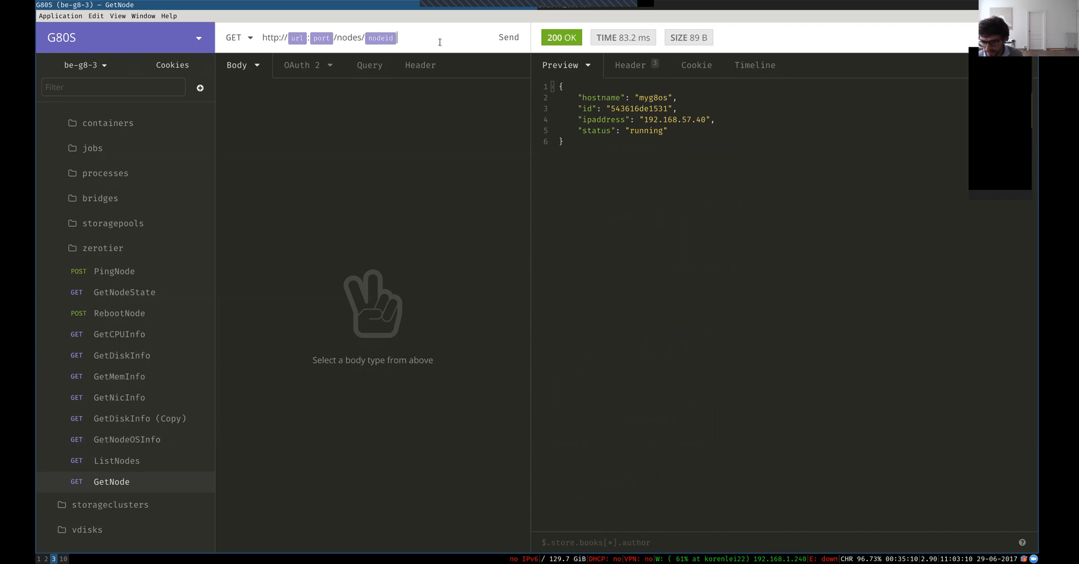
{"action": "key", "text": "ctrl+Return"}
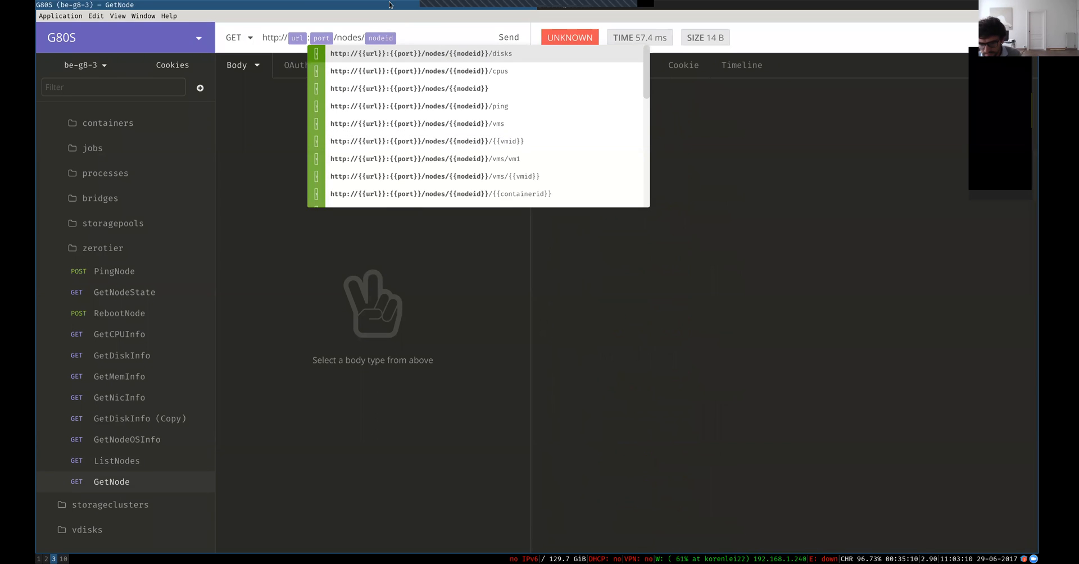
Change the protocol of the GetNode request URL to https
{"action": "key", "text": "Escape"}
{"action": "key", "text": "Right"}
{"action": "key", "text": "Right"}
{"action": "key", "text": "Right"}
{"action": "key", "text": "Right"}
{"action": "type", "text": "s"}
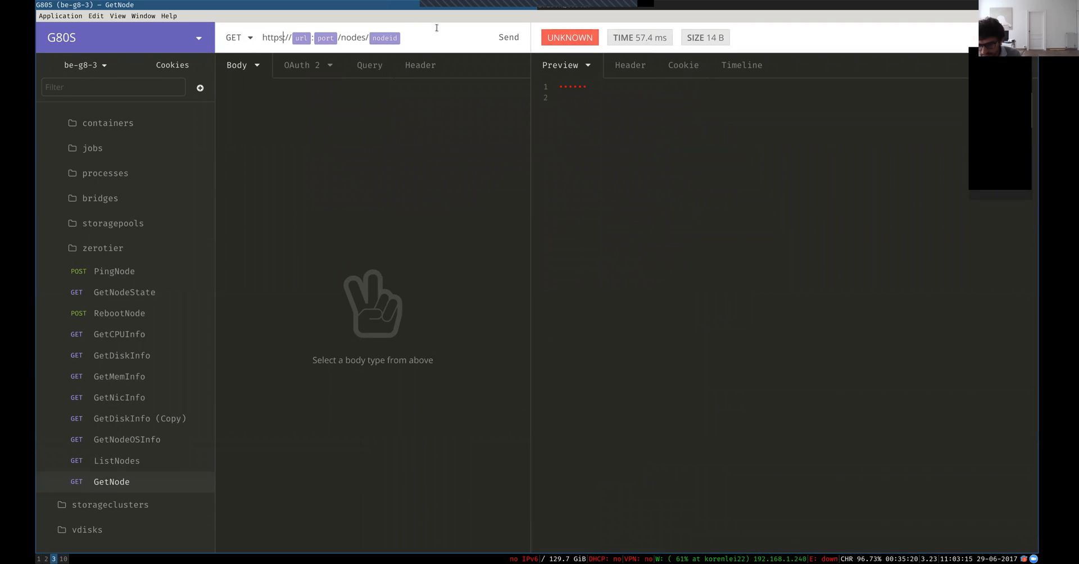
Send the GetNode request, then expand the containers folder under nodes and widen the request list
{"action": "key", "text": "ctrl+Return"}
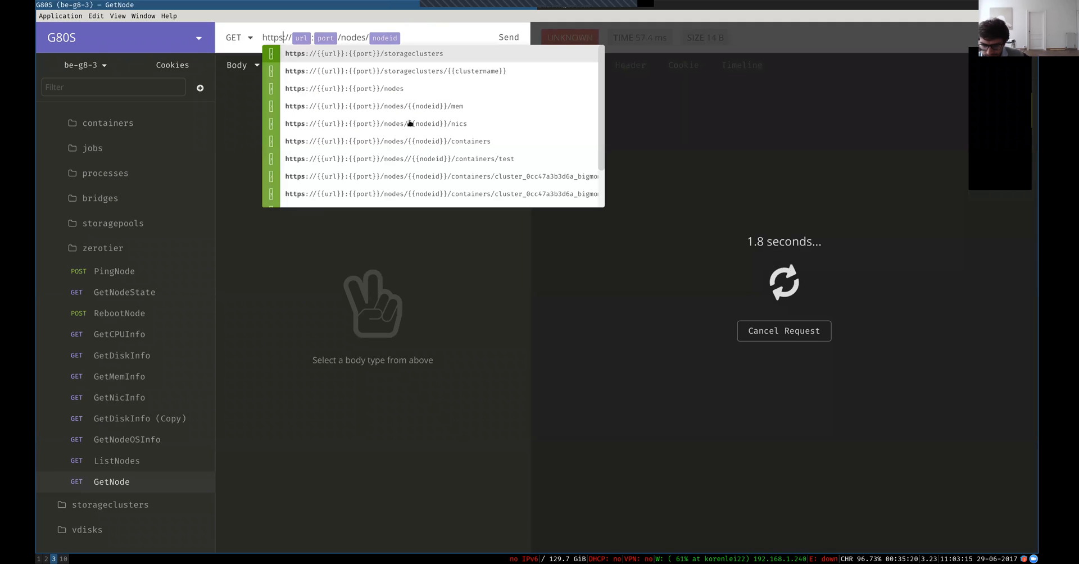
{"action": "key", "text": "Escape"}
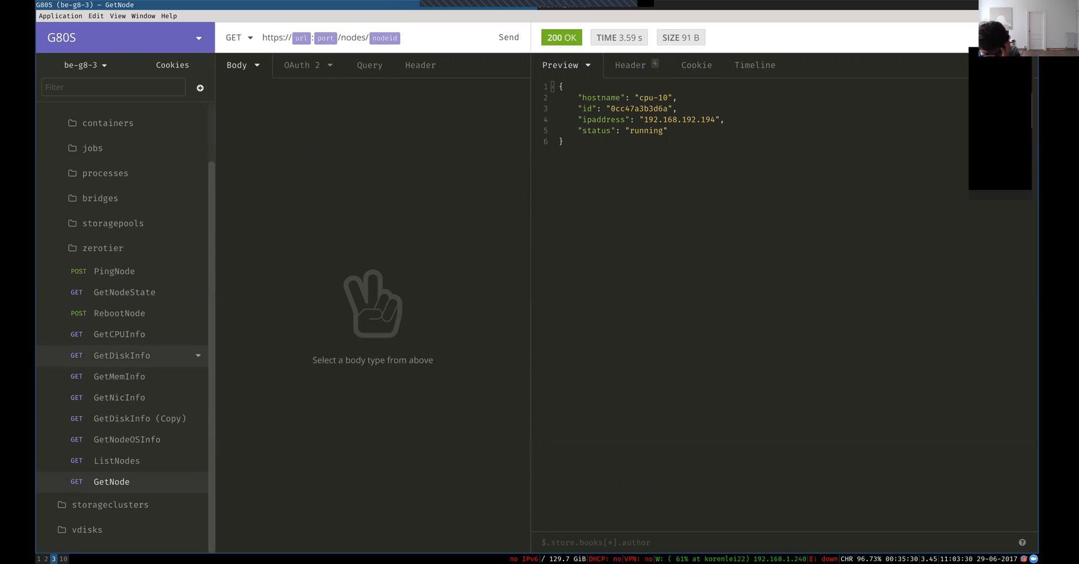
{"action": "scroll", "coordinate": [123, 358], "scroll_direction": "up", "scroll_amount": 3}
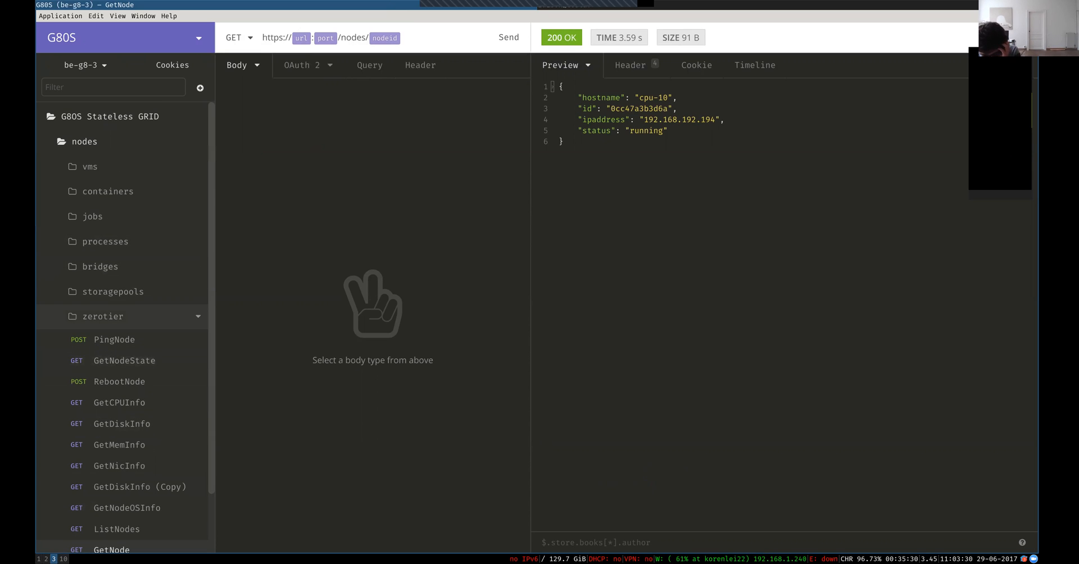
{"action": "left_click", "coordinate": [133, 195]}
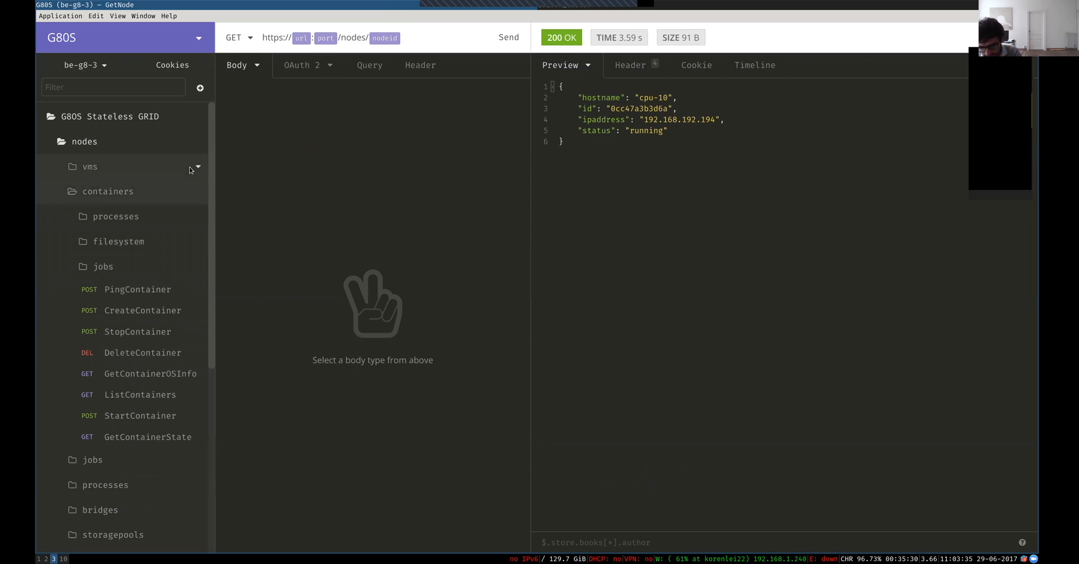
{"action": "left_click_drag", "start_coordinate": [217, 193], "coordinate": [246, 193]}
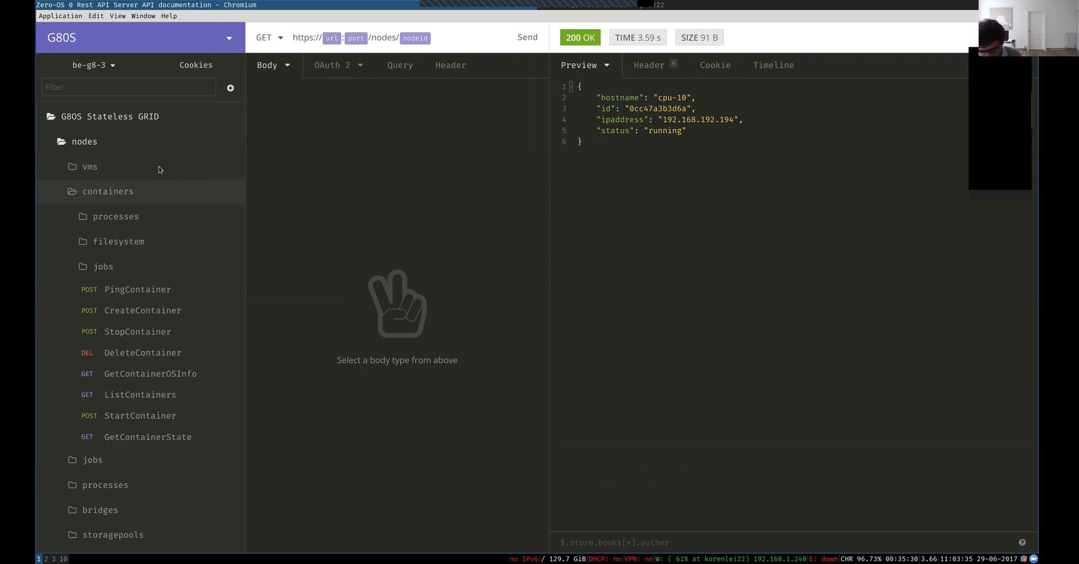
Switch to the Zero-OS 0 Rest API documentation in Chromium and open the POST method of /nodes/{nodeid}/containers
{"action": "key", "text": "super+1"}
{"action": "left_click", "coordinate": [160, 202]}
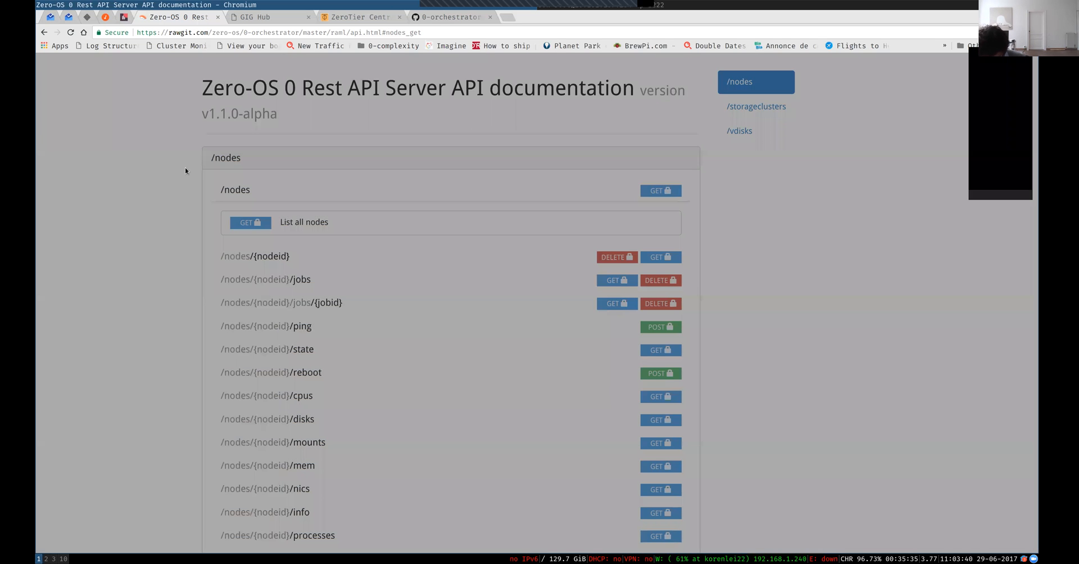
{"action": "scroll", "coordinate": [185, 170], "scroll_direction": "down", "scroll_amount": 7}
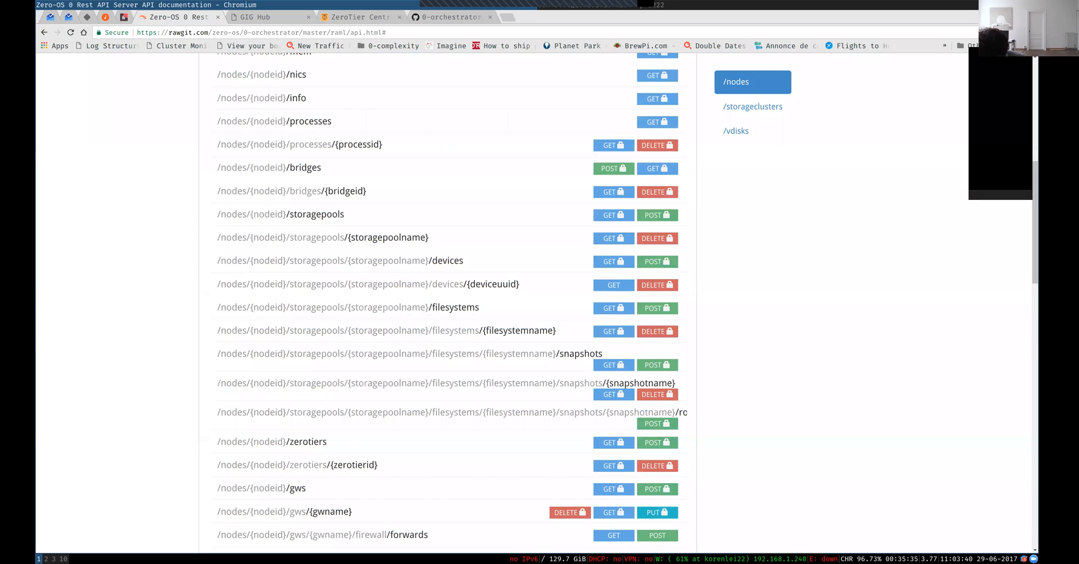
{"action": "scroll", "coordinate": [447, 303], "scroll_direction": "down", "scroll_amount": 5}
{"action": "scroll", "coordinate": [447, 304], "scroll_direction": "down", "scroll_amount": 4}
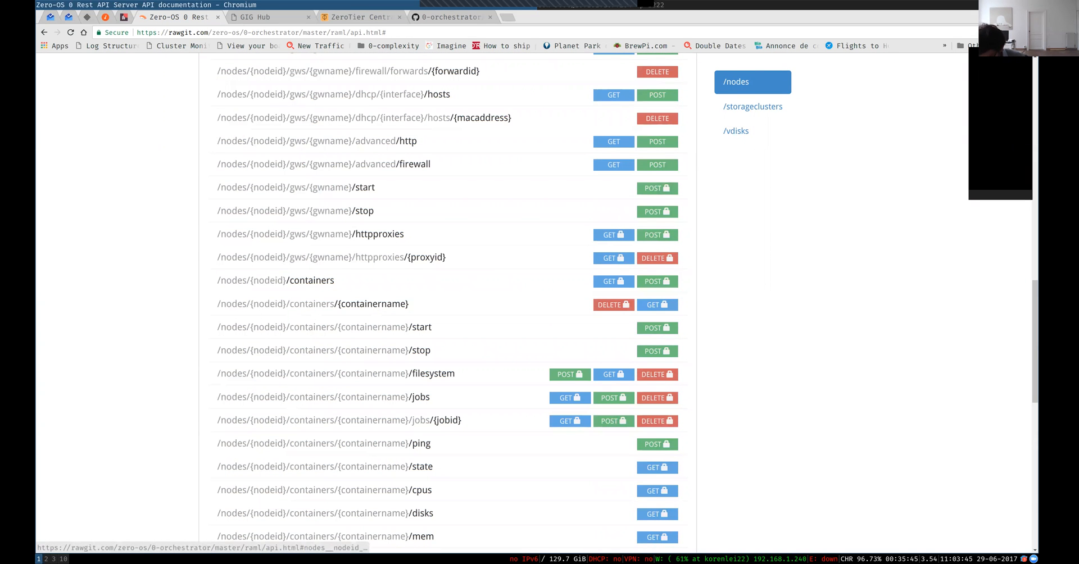
{"action": "left_click", "coordinate": [657, 281]}
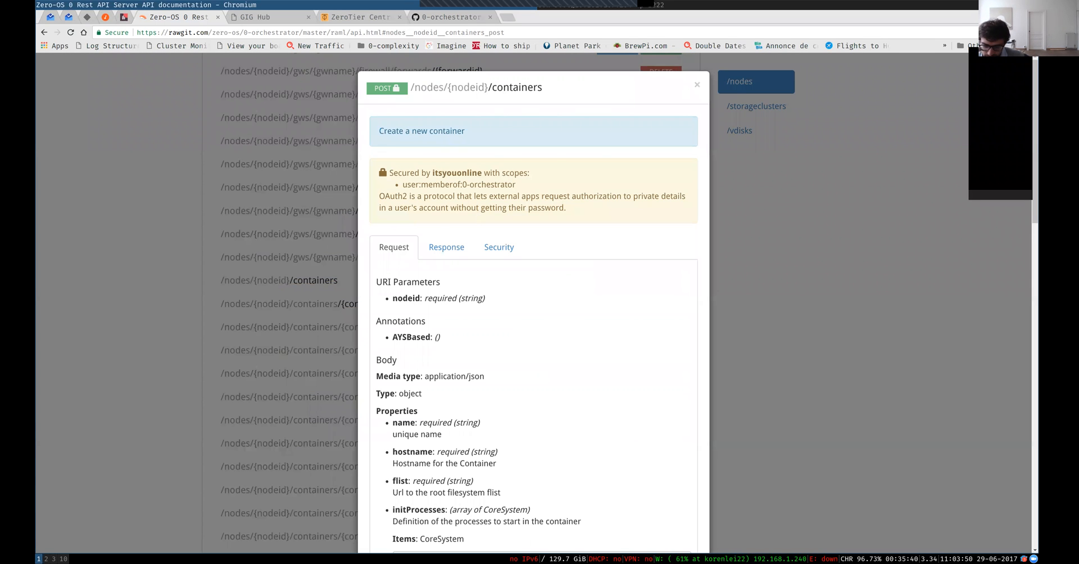
Skim the request body properties for creating a container through to the end and return to the start
{"action": "scroll", "coordinate": [434, 153], "scroll_direction": "down", "scroll_amount": 5}
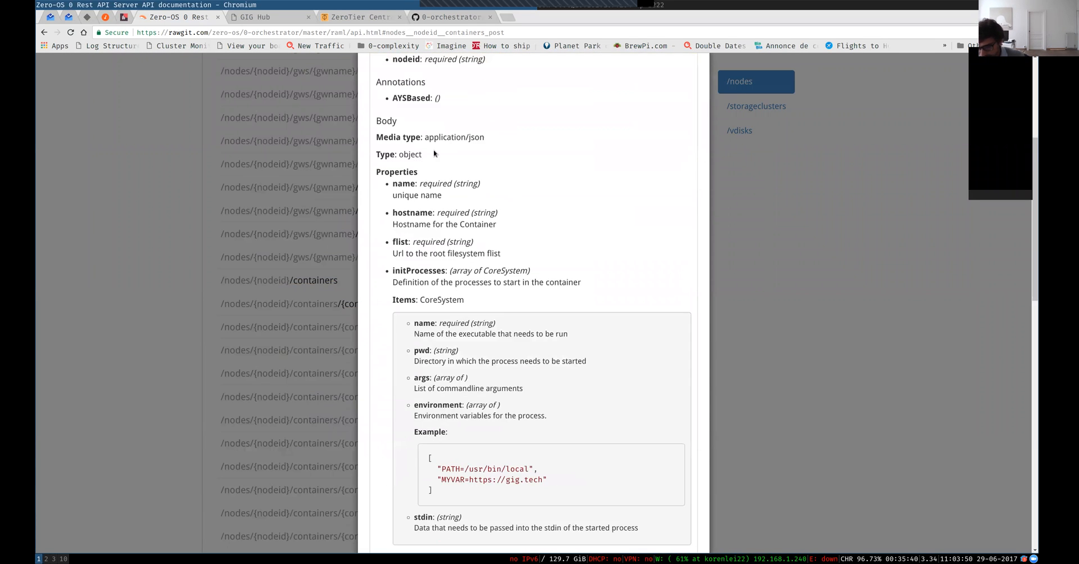
{"action": "scroll", "coordinate": [435, 153], "scroll_direction": "down", "scroll_amount": 7}
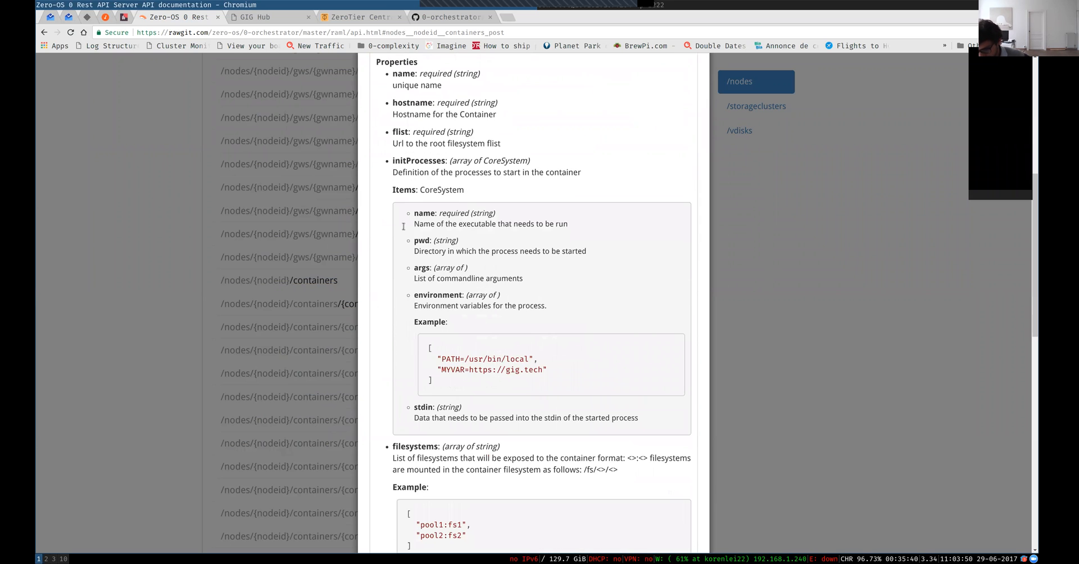
{"action": "scroll", "coordinate": [403, 229], "scroll_direction": "down", "scroll_amount": 8}
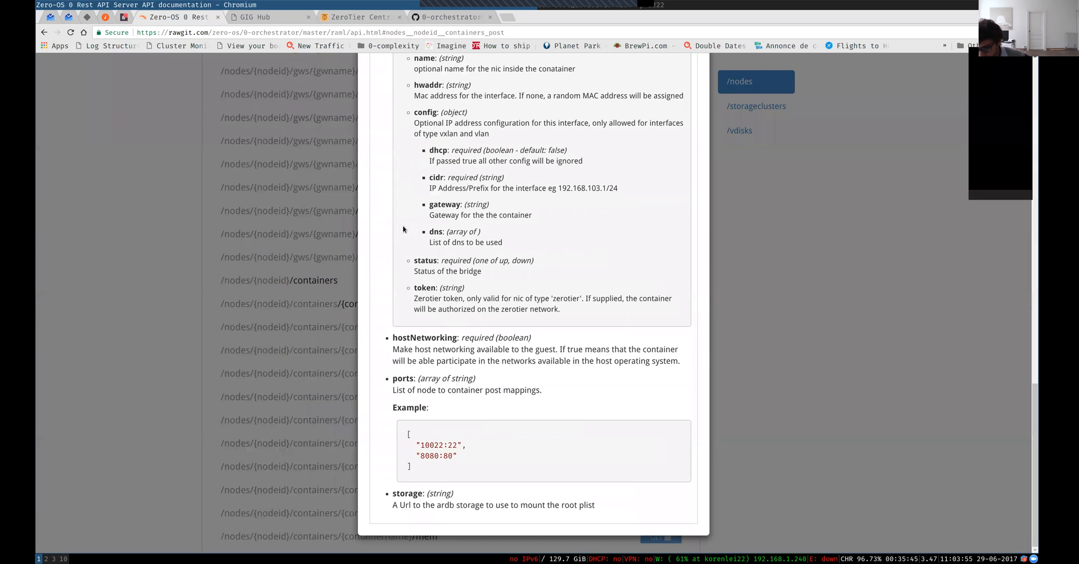
{"action": "scroll", "coordinate": [402, 215], "scroll_direction": "up", "scroll_amount": 9}
{"action": "scroll", "coordinate": [414, 155], "scroll_direction": "up", "scroll_amount": 5}
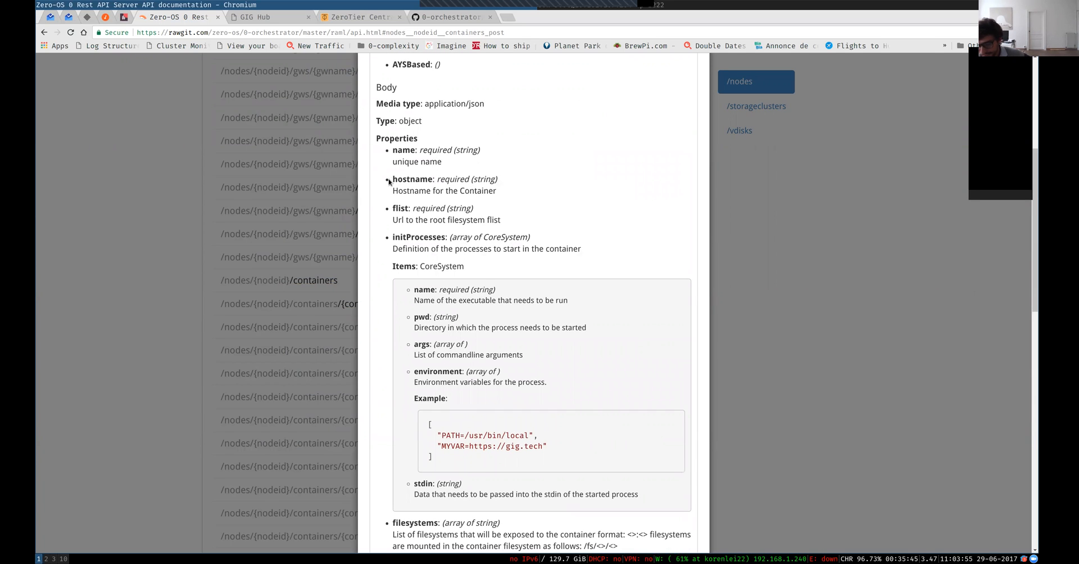
Examine the name, hostname, flist and initProcesses properties in the container creation documentation
{"action": "scroll", "coordinate": [431, 135], "scroll_direction": "up", "scroll_amount": 2}
{"action": "scroll", "coordinate": [399, 172], "scroll_direction": "down", "scroll_amount": 3}
{"action": "left_click_drag", "start_coordinate": [392, 176], "coordinate": [473, 177]}
{"action": "left_click", "coordinate": [474, 177]}
{"action": "double_click", "coordinate": [402, 178]}
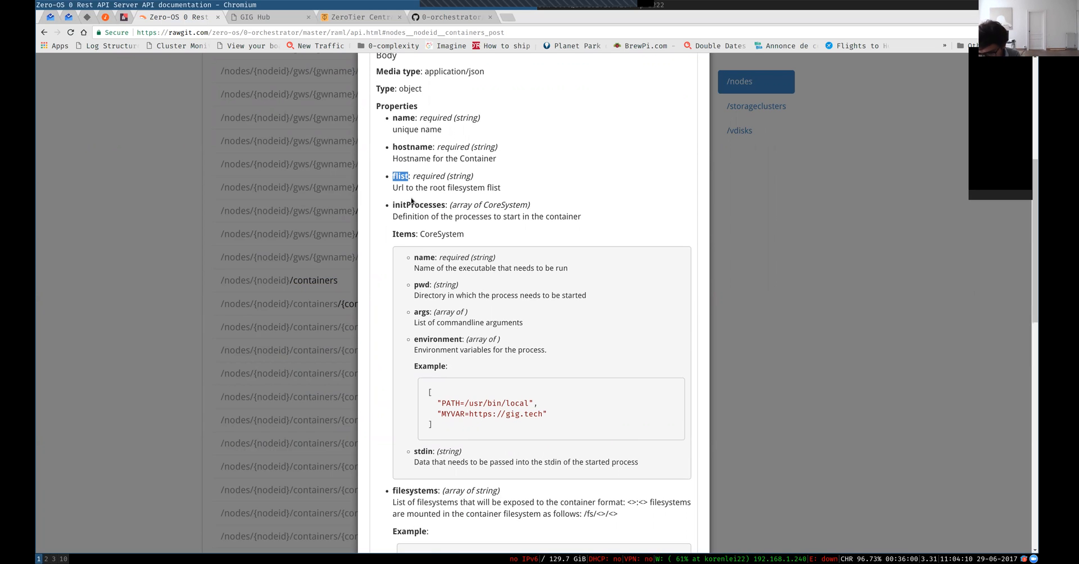
{"action": "scroll", "coordinate": [396, 175], "scroll_direction": "down", "scroll_amount": 2}
{"action": "left_click_drag", "start_coordinate": [393, 157], "coordinate": [638, 414]}
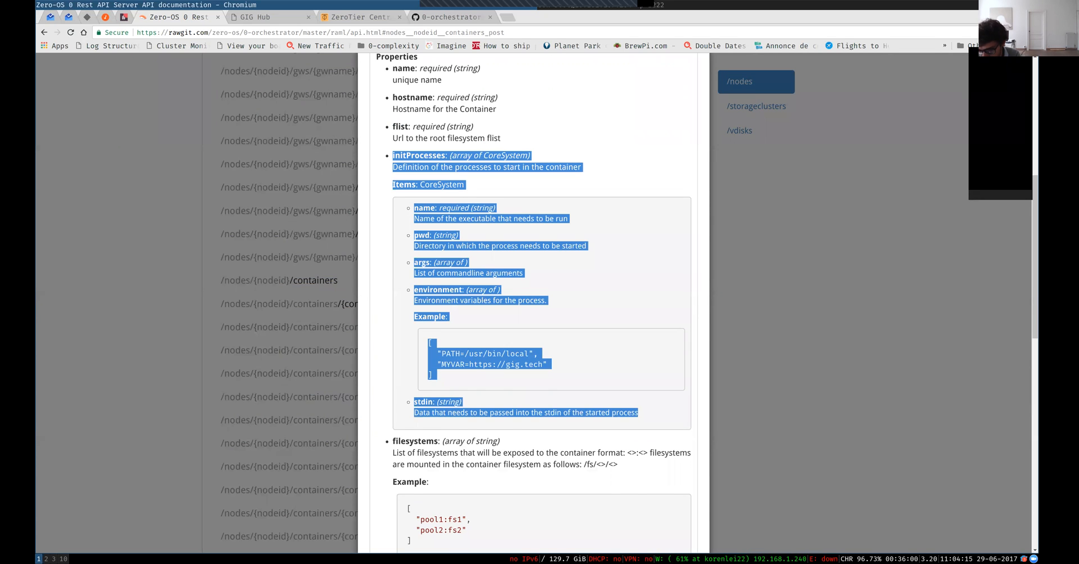
{"action": "left_click", "coordinate": [640, 414]}
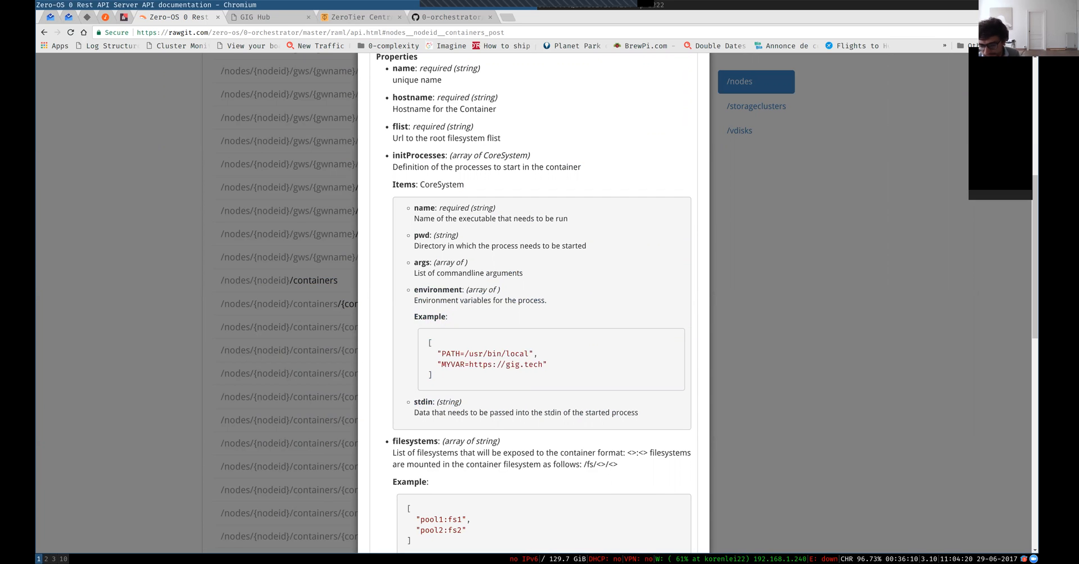
Read the descriptions of the filesystems and nics properties, including the ContainerNIC fields, for a new container
{"action": "scroll", "coordinate": [450, 228], "scroll_direction": "down", "scroll_amount": 3}
{"action": "scroll", "coordinate": [445, 203], "scroll_direction": "down", "scroll_amount": 1}
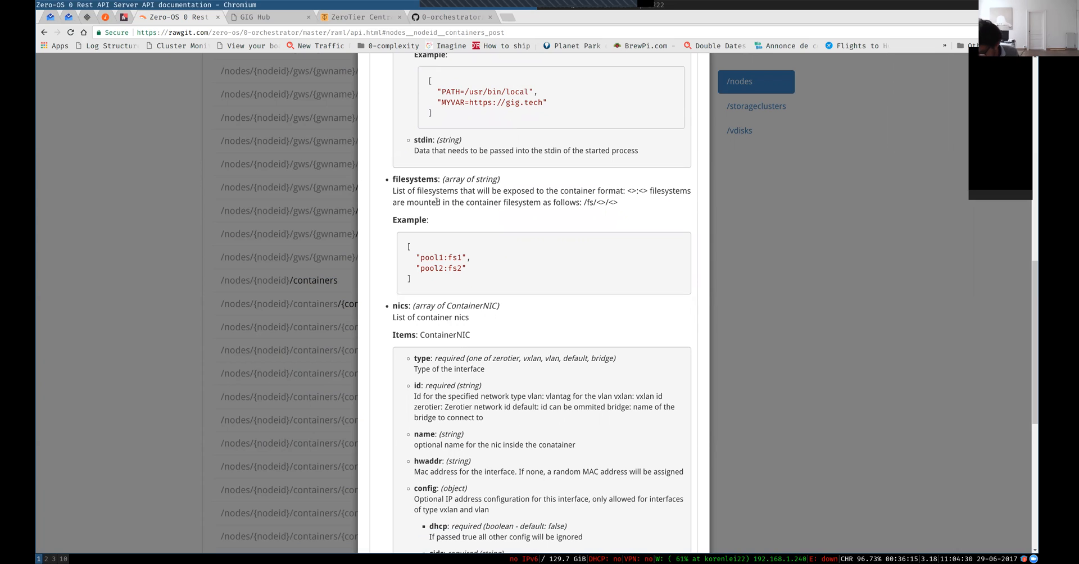
{"action": "scroll", "coordinate": [437, 202], "scroll_direction": "up", "scroll_amount": 1}
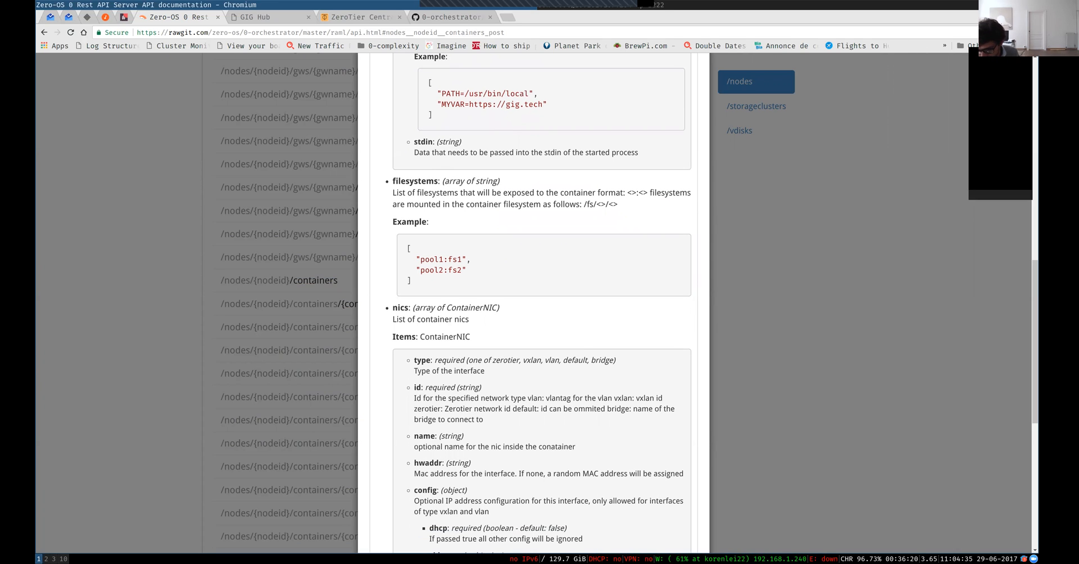
{"action": "scroll", "coordinate": [542, 304], "scroll_direction": "down", "scroll_amount": 3}
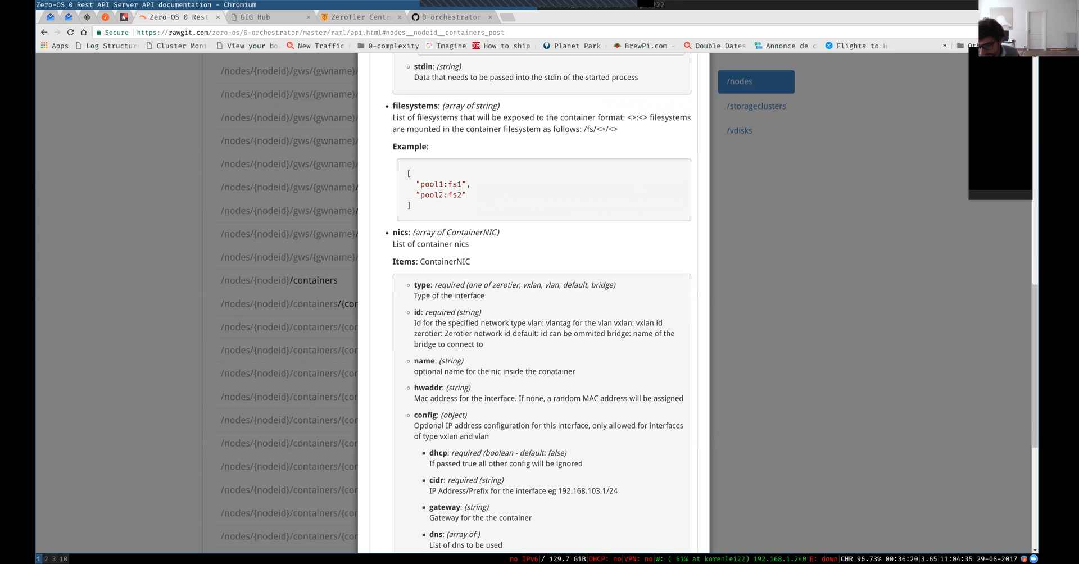
{"action": "left_click_drag", "start_coordinate": [393, 233], "coordinate": [484, 262]}
{"action": "left_click", "coordinate": [489, 260]}
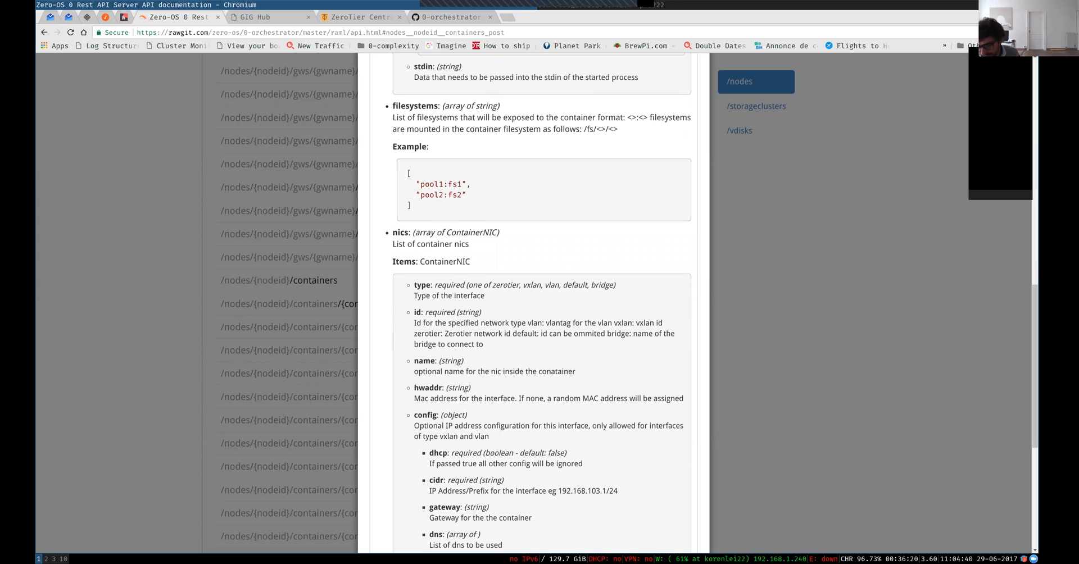
{"action": "scroll", "coordinate": [412, 160], "scroll_direction": "down", "scroll_amount": 3}
{"action": "double_click", "coordinate": [400, 147]}
{"action": "left_click", "coordinate": [399, 148]}
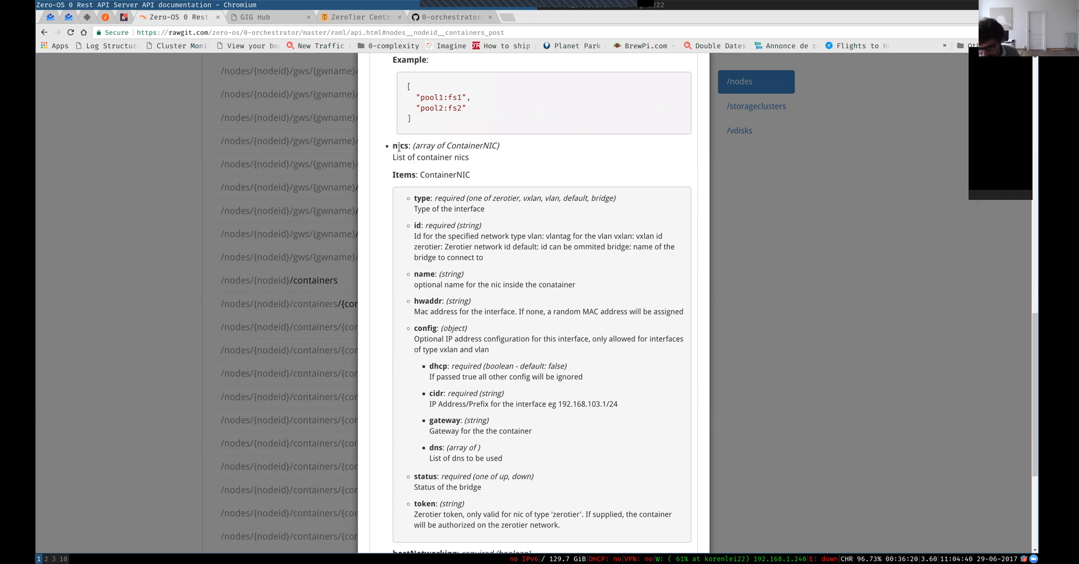
{"action": "scroll", "coordinate": [385, 209], "scroll_direction": "down", "scroll_amount": 1}
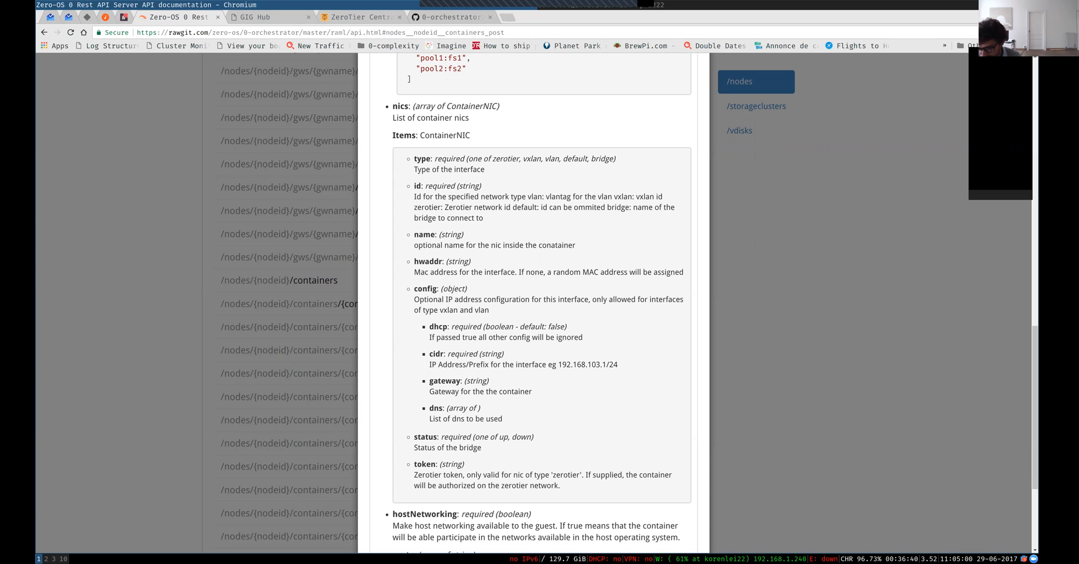
Check the hostNetworking, ports and storage properties at the end of the container documentation and return to nics
{"action": "scroll", "coordinate": [534, 303], "scroll_direction": "down", "scroll_amount": 3}
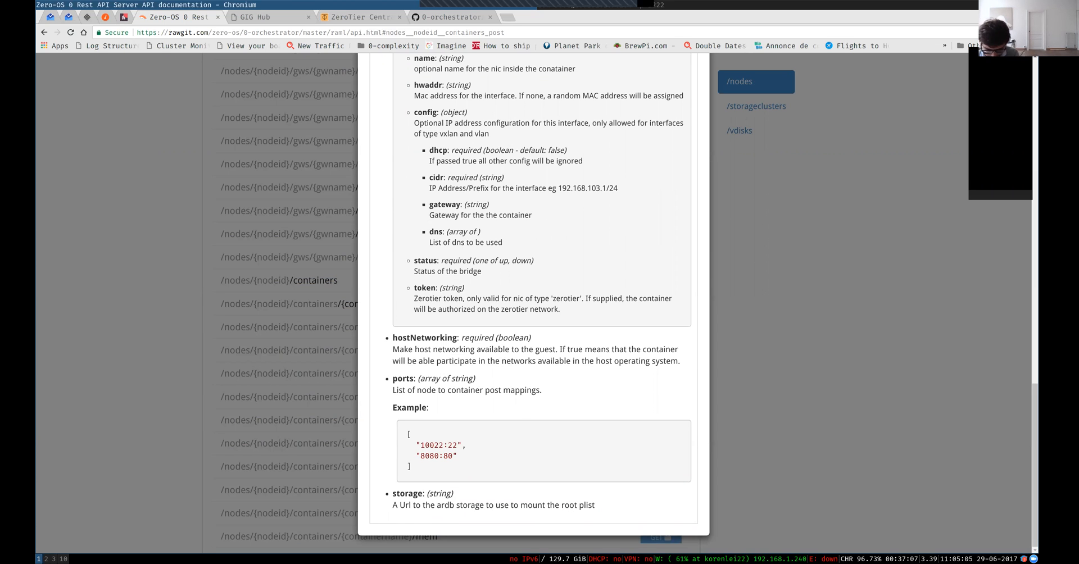
{"action": "scroll", "coordinate": [534, 304], "scroll_direction": "up", "scroll_amount": 2}
{"action": "scroll", "coordinate": [534, 304], "scroll_direction": "up", "scroll_amount": 2}
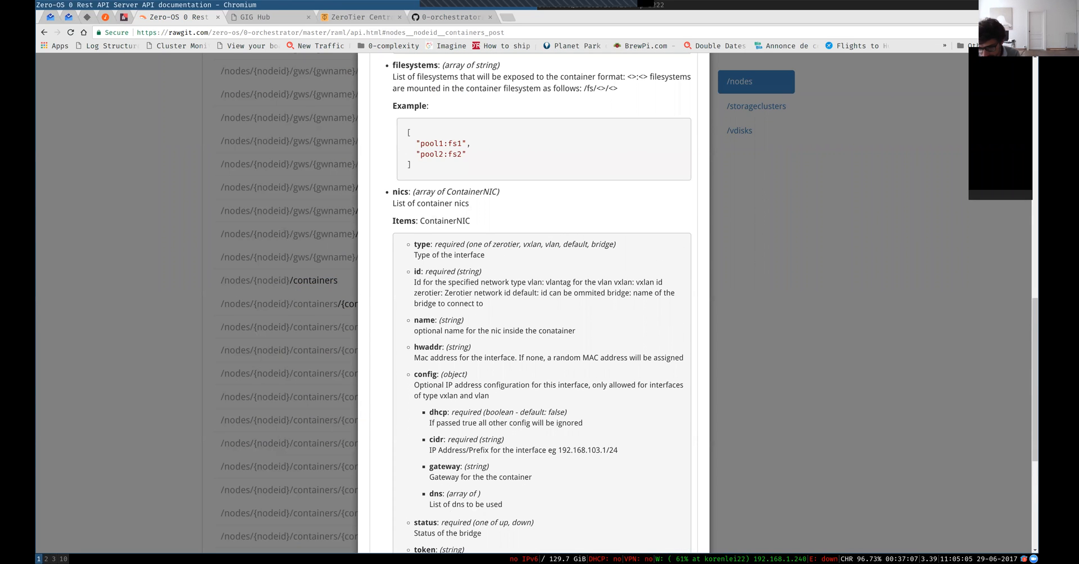
Return to the Insomnia REST client and open the CreateContainer request with its JSON body ready for editing
{"action": "key", "text": "super+3"}
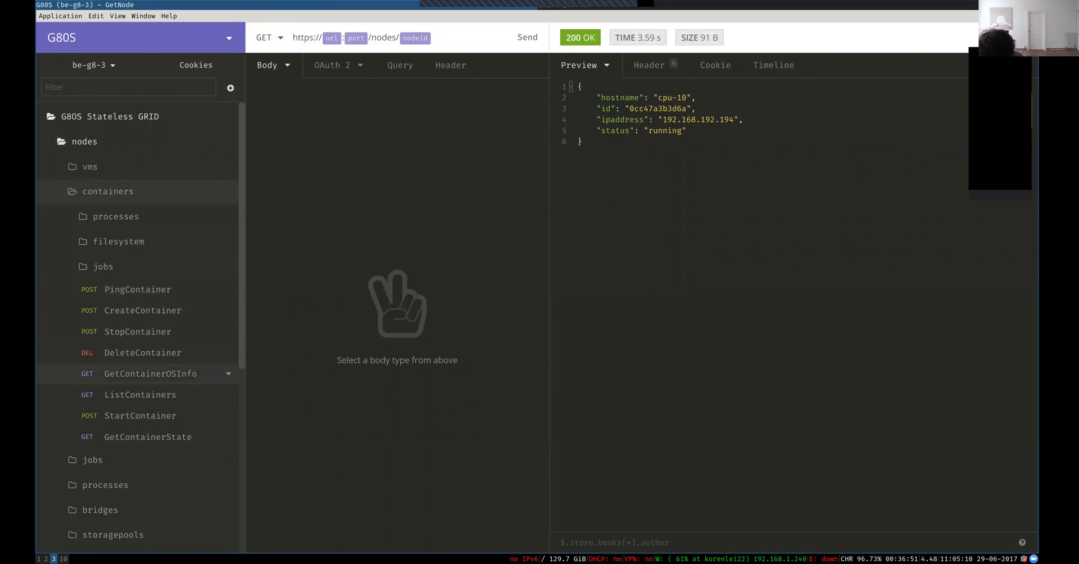
{"action": "left_click", "coordinate": [143, 310]}
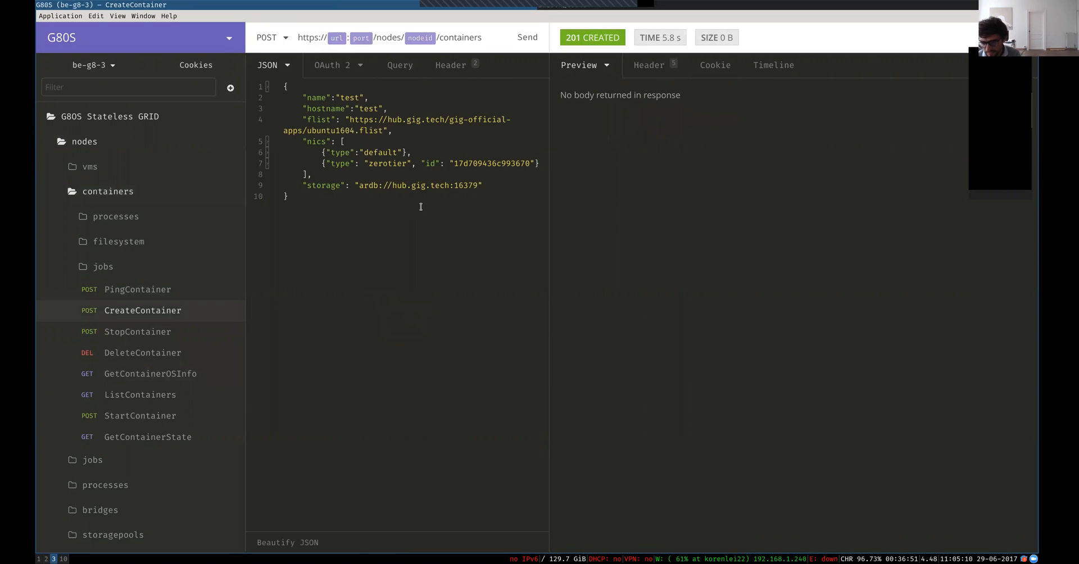
{"action": "left_click", "coordinate": [422, 207]}
{"action": "key", "text": "ctrl+a"}
{"action": "key", "text": "Up"}
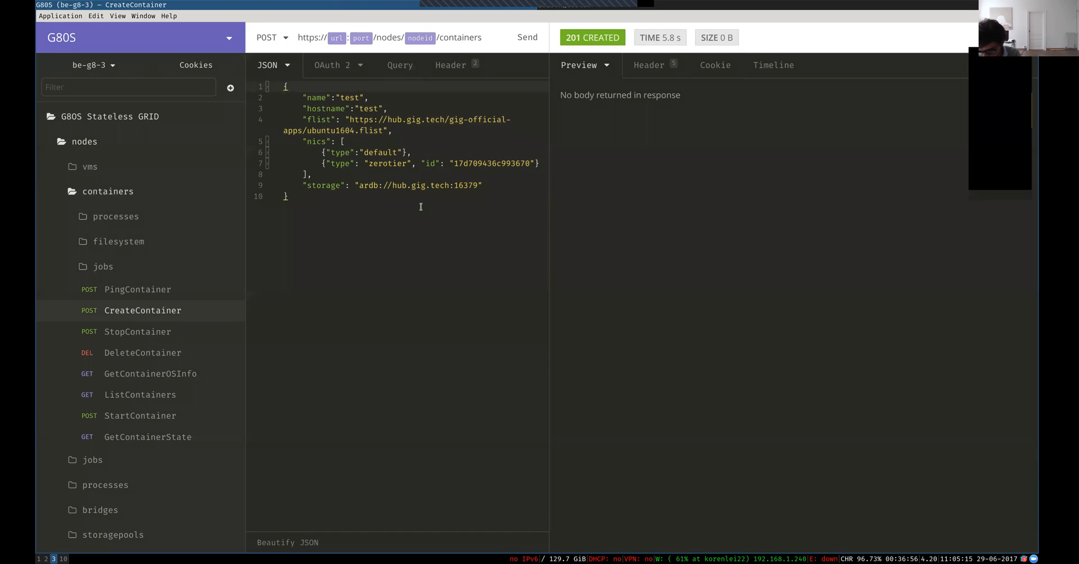
Remove the name line from the JSON body of the CreateContainer request
{"action": "left_click", "coordinate": [406, 96]}
{"action": "key", "text": "Left"}
{"action": "key", "text": "shift+Left"}
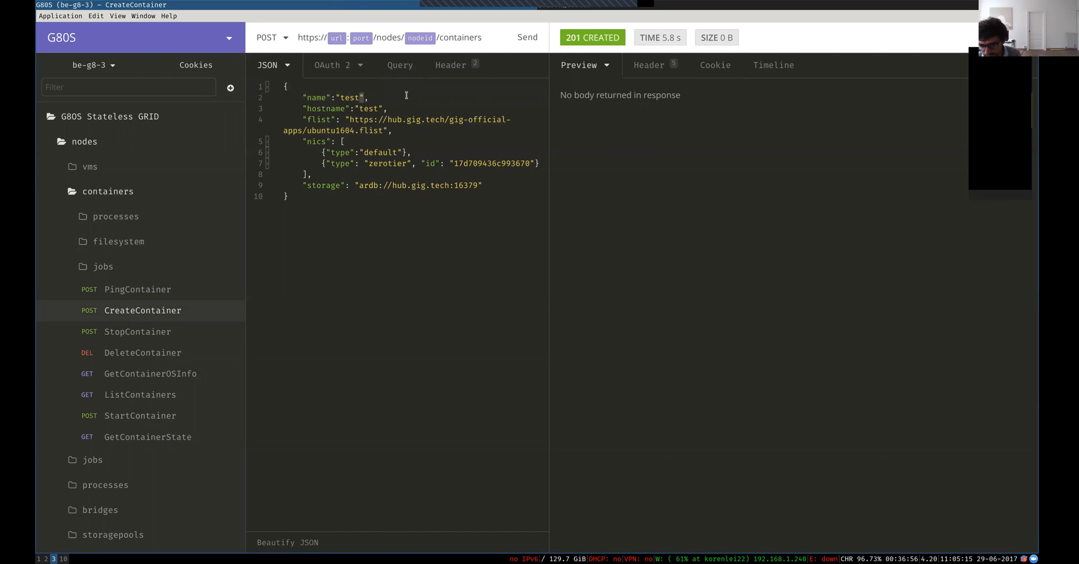
{"action": "key", "text": "ctrl+d"}
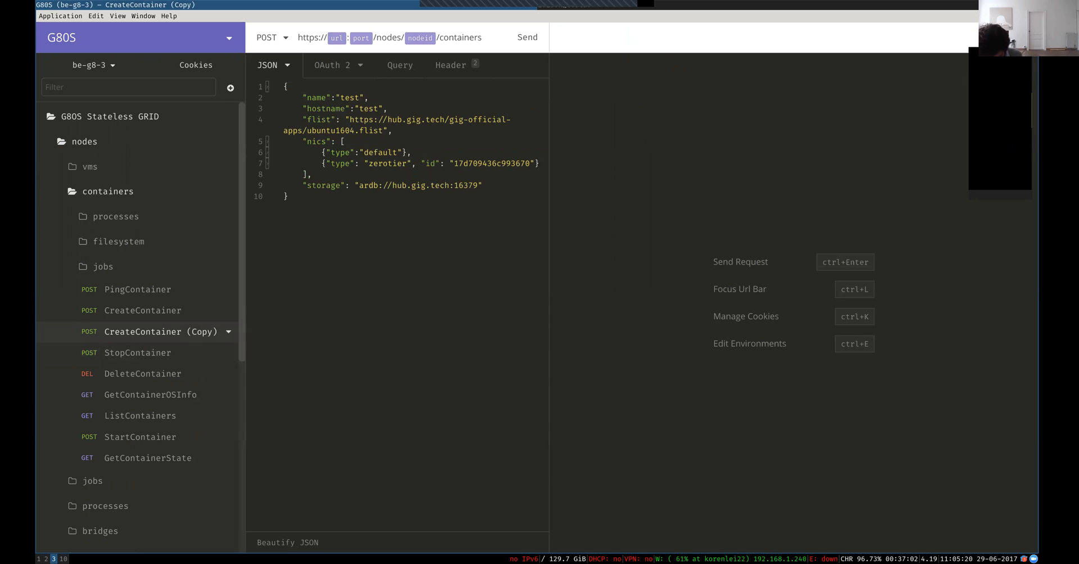
Delete the CreateContainer (Copy) request and go back to the original CreateContainer request
{"action": "left_click", "coordinate": [228, 332]}
{"action": "left_click", "coordinate": [112, 400]}
{"action": "left_click", "coordinate": [112, 399]}
{"action": "left_click", "coordinate": [169, 311]}
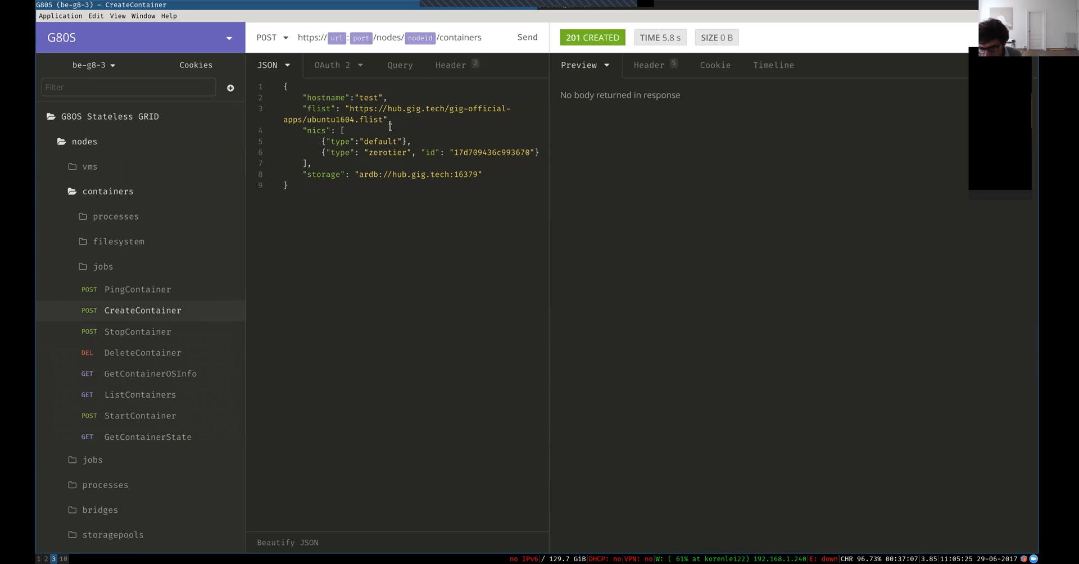
Add a name property with the value "demo" as the first entry of the CreateContainer JSON body
{"action": "double_click", "coordinate": [370, 99]}
{"action": "left_click", "coordinate": [411, 99]}
{"action": "key", "text": "Up"}
{"action": "key", "text": "Return"}
{"action": "type", "text": "\""}
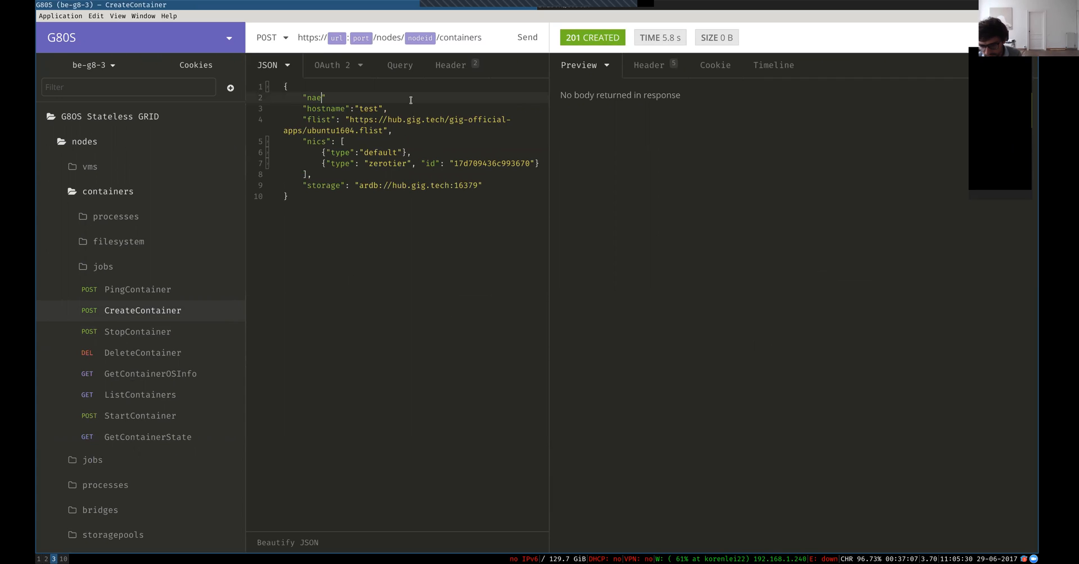
{"action": "type", "text": "name:\"demo"}
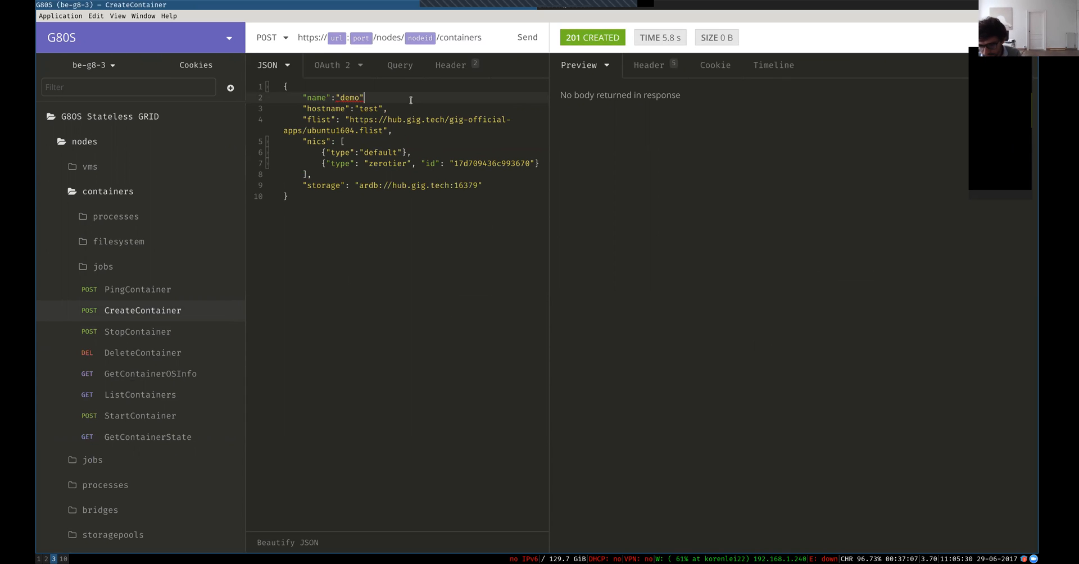
{"action": "key", "text": "End"}
{"action": "type", "text": ","}
Set the hostname in the CreateContainer JSON body to "demo"
{"action": "key", "text": "Down"}
{"action": "key", "text": "ctrl+Left"}
{"action": "key", "text": "ctrl+shift+Right"}
{"action": "type", "text": "demo"}
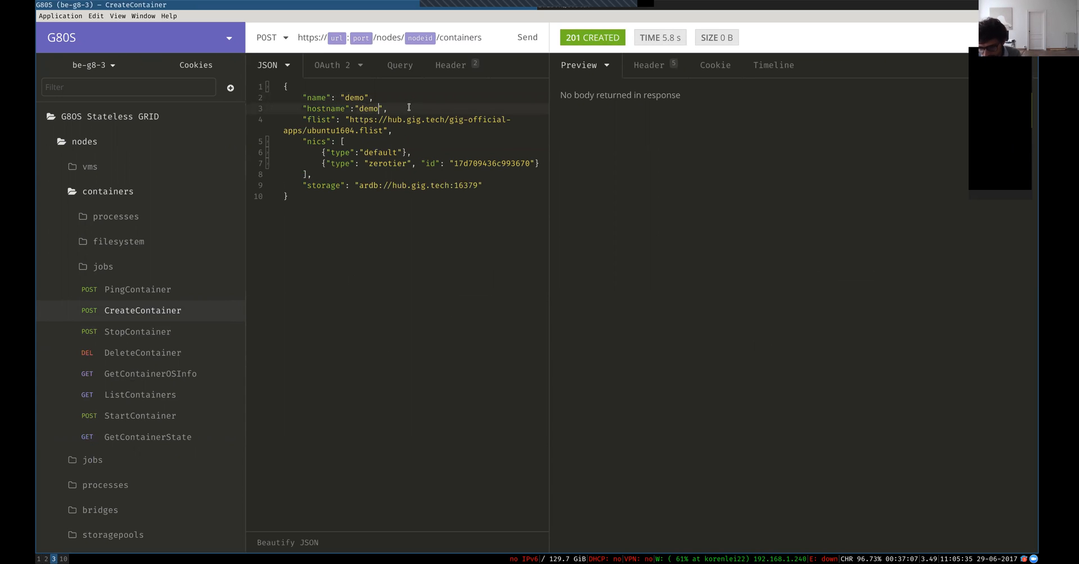
{"action": "left_click", "coordinate": [378, 120]}
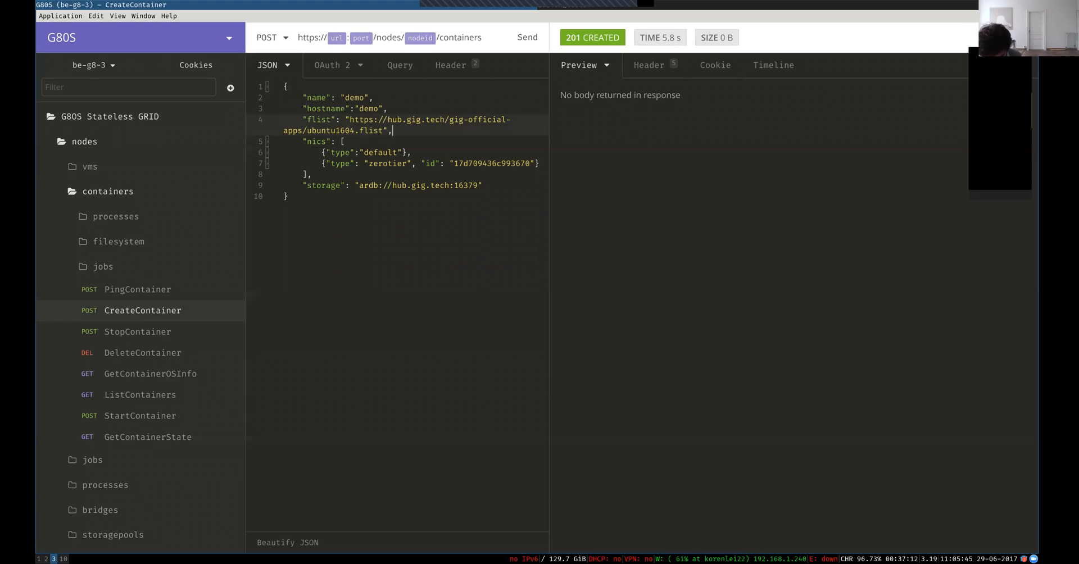
Run the ListContainers request and look through the containers returned in its response
{"action": "left_click", "coordinate": [141, 394]}
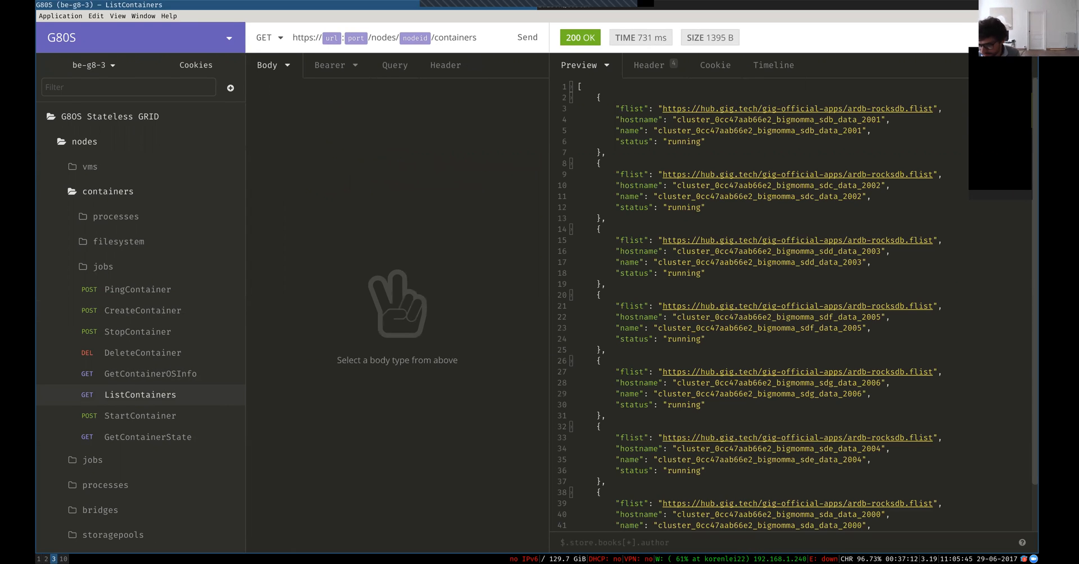
{"action": "key", "text": "ctrl+Return"}
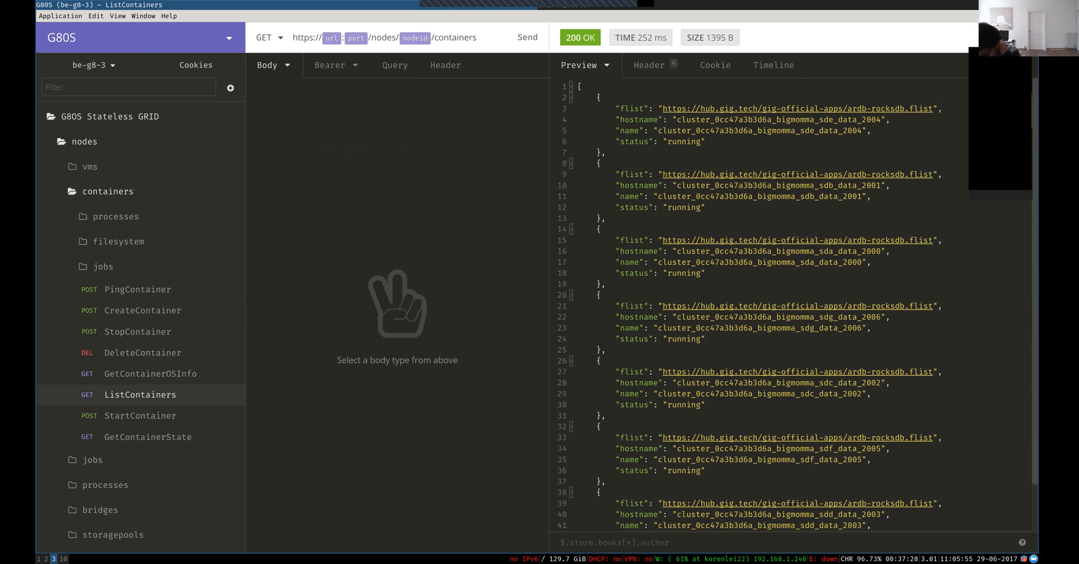
{"action": "scroll", "coordinate": [792, 304], "scroll_direction": "down", "scroll_amount": 4}
{"action": "scroll", "coordinate": [793, 303], "scroll_direction": "up", "scroll_amount": 4}
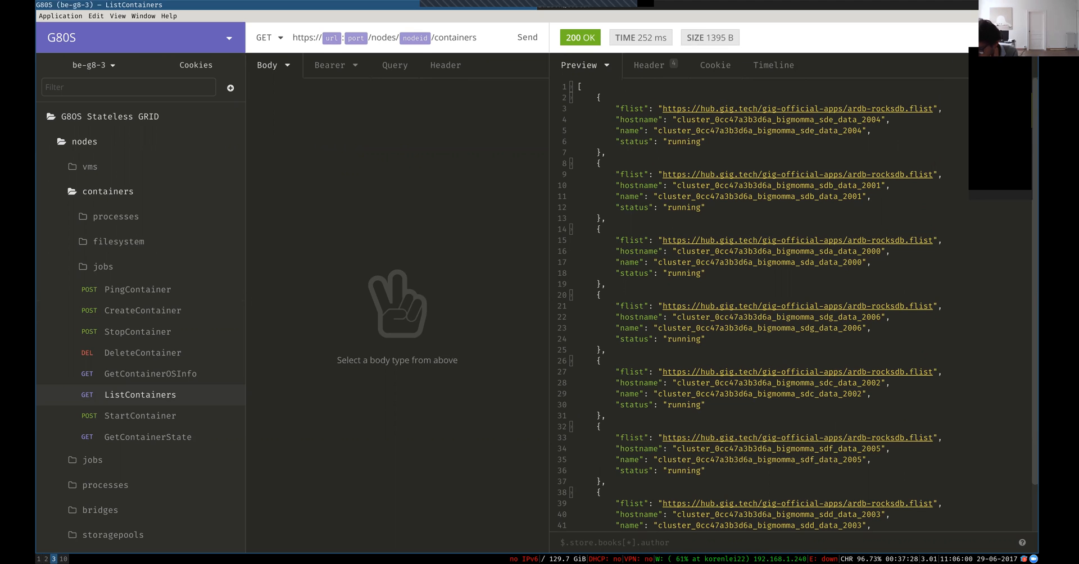
{"action": "scroll", "coordinate": [793, 303], "scroll_direction": "down", "scroll_amount": 2}
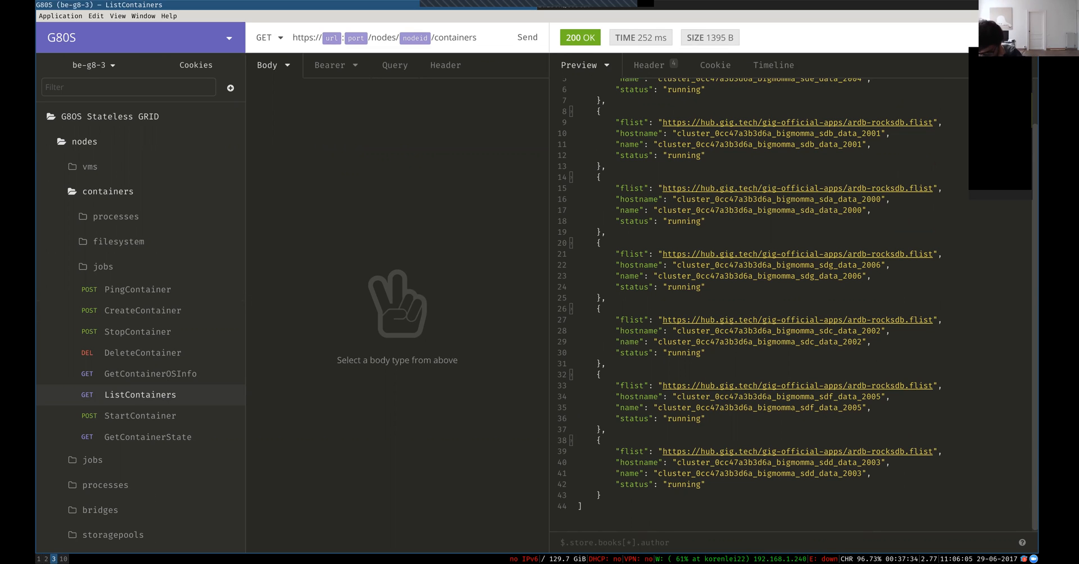
{"action": "scroll", "coordinate": [792, 304], "scroll_direction": "up", "scroll_amount": 2}
Return to the CreateContainer request, widen its JSON body editor and review the start of the nics list
{"action": "left_click", "coordinate": [143, 310]}
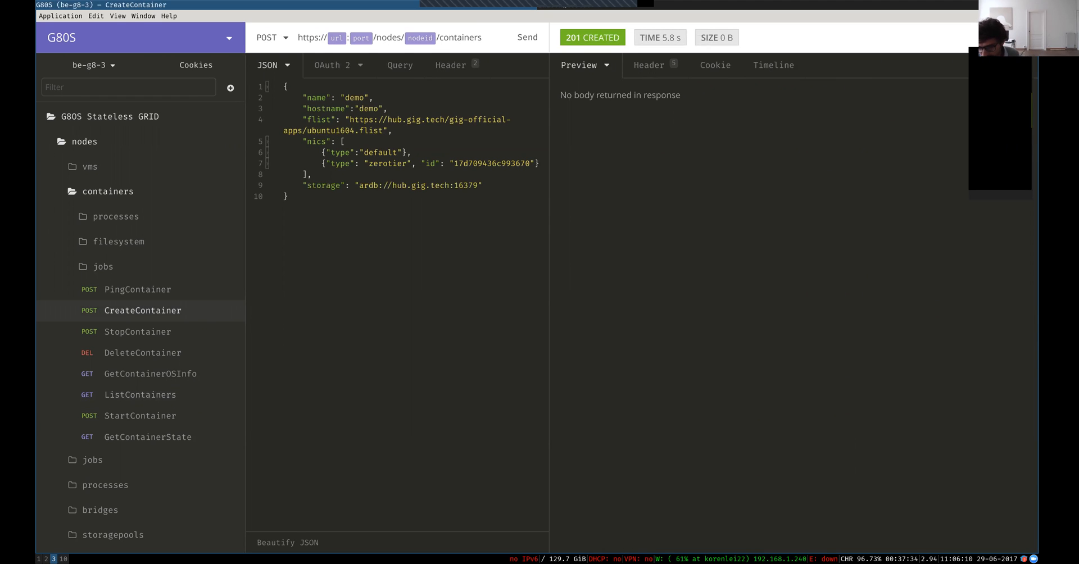
{"action": "left_click_drag", "start_coordinate": [549, 225], "coordinate": [653, 224]}
{"action": "left_click_drag", "start_coordinate": [316, 130], "coordinate": [442, 143]}
{"action": "left_click_drag", "start_coordinate": [323, 142], "coordinate": [421, 140]}
{"action": "left_click", "coordinate": [422, 140]}
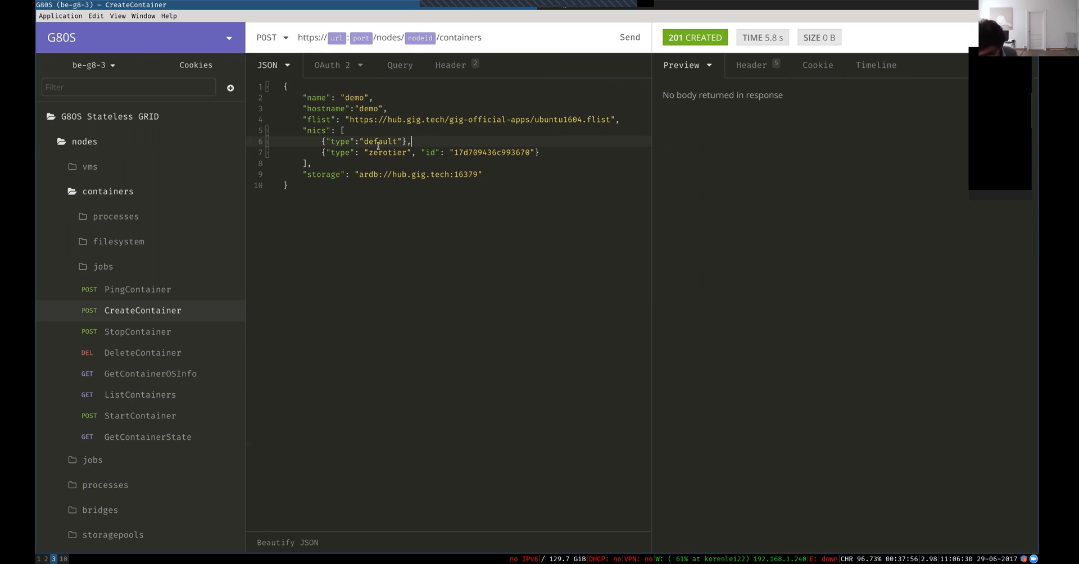
Examine the zerotier entry in the nics list of the CreateContainer body, including its type and network id
{"action": "left_click", "coordinate": [323, 153]}
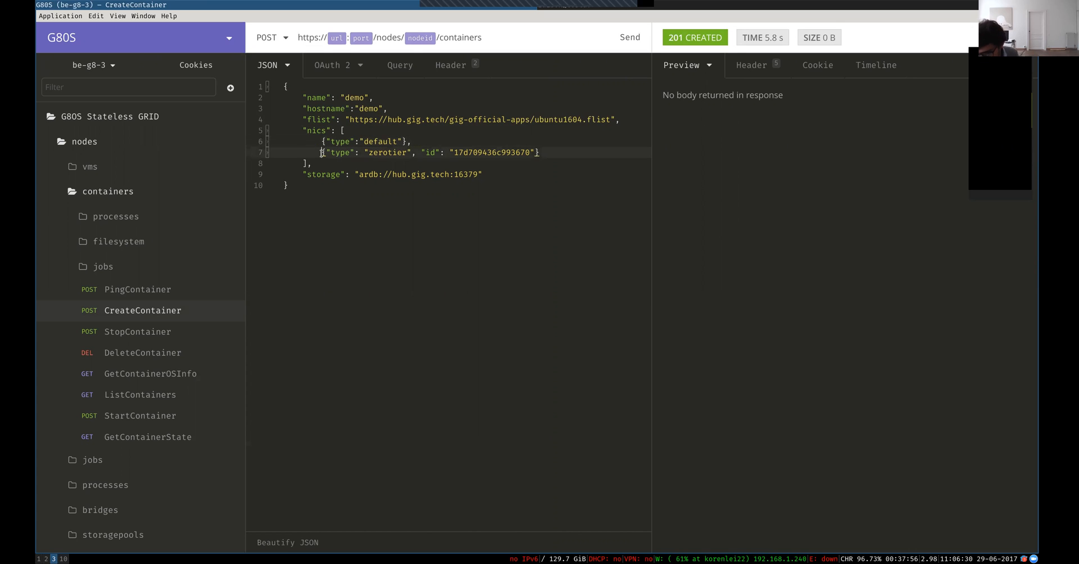
{"action": "double_click", "coordinate": [386, 153]}
{"action": "double_click", "coordinate": [478, 153]}
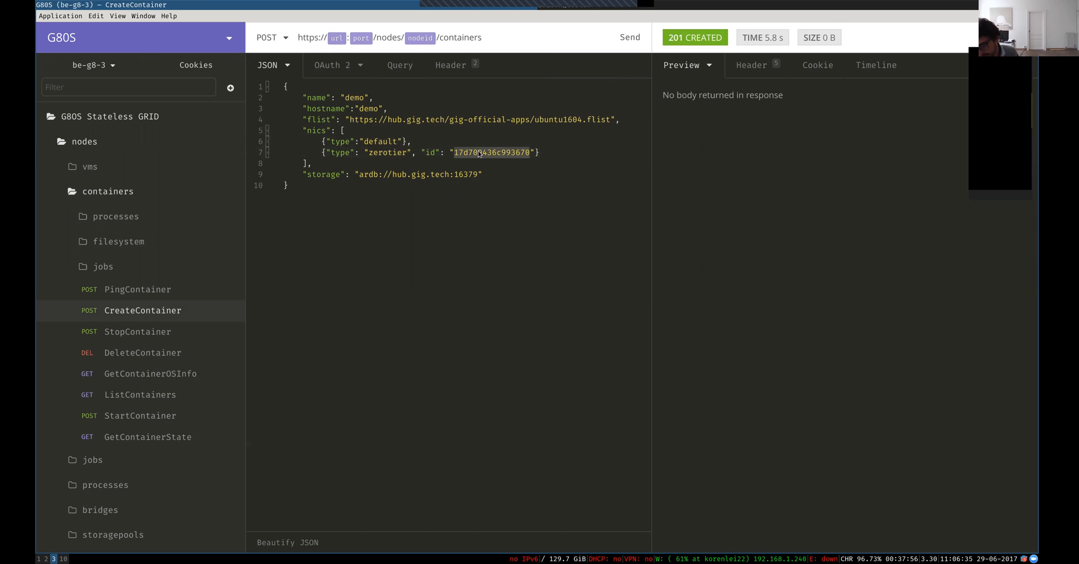
{"action": "left_click", "coordinate": [540, 153]}
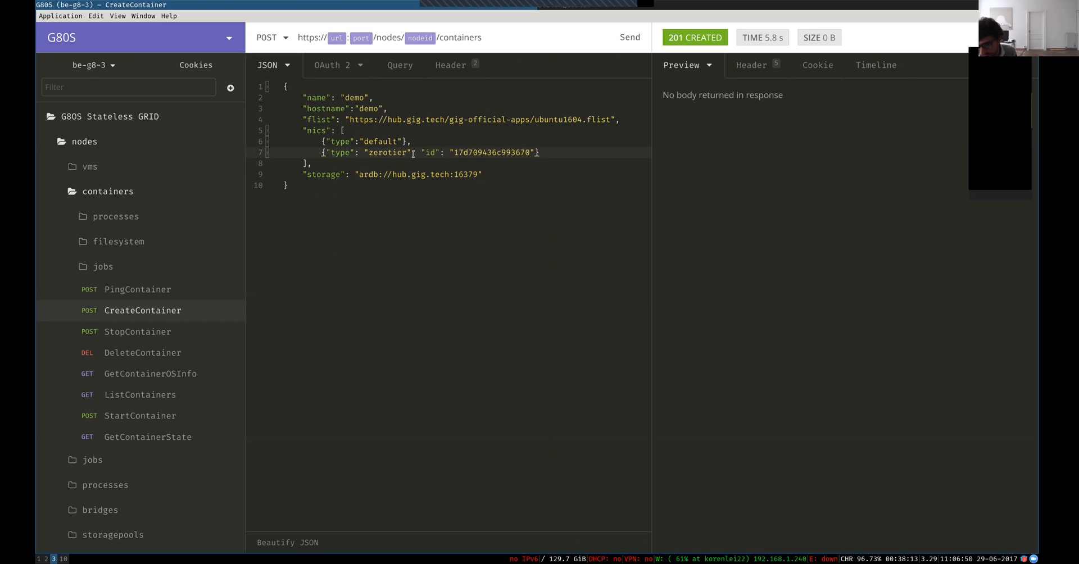
{"action": "left_click_drag", "start_coordinate": [322, 152], "coordinate": [540, 152]}
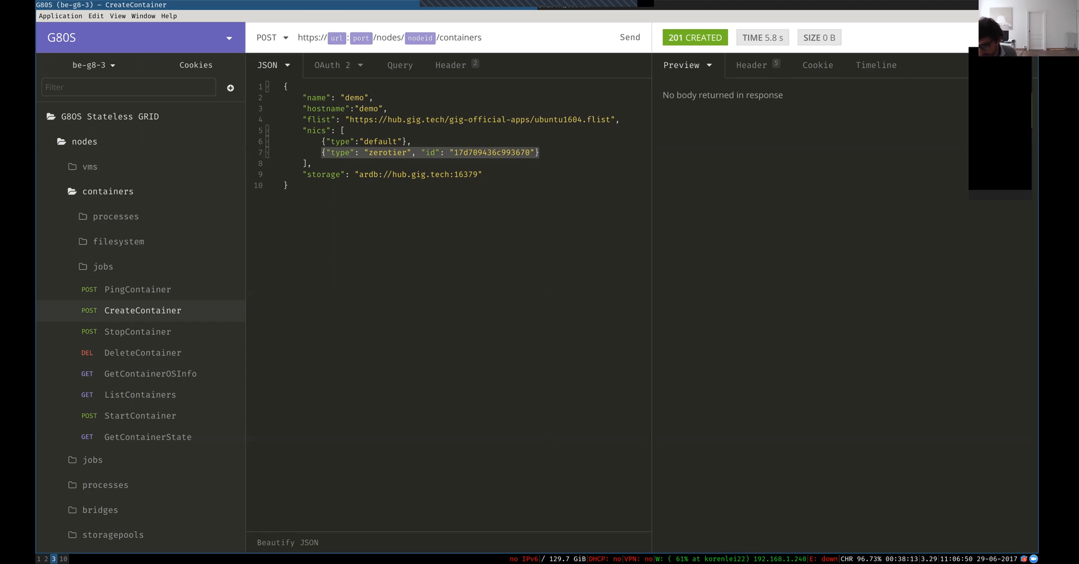
{"action": "double_click", "coordinate": [492, 152]}
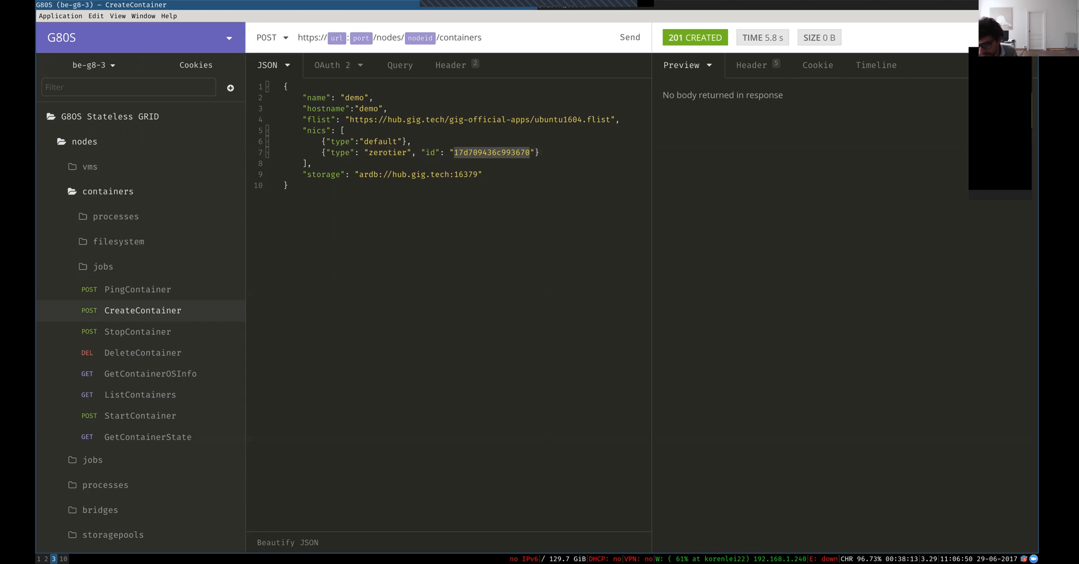
{"action": "key", "text": "End"}
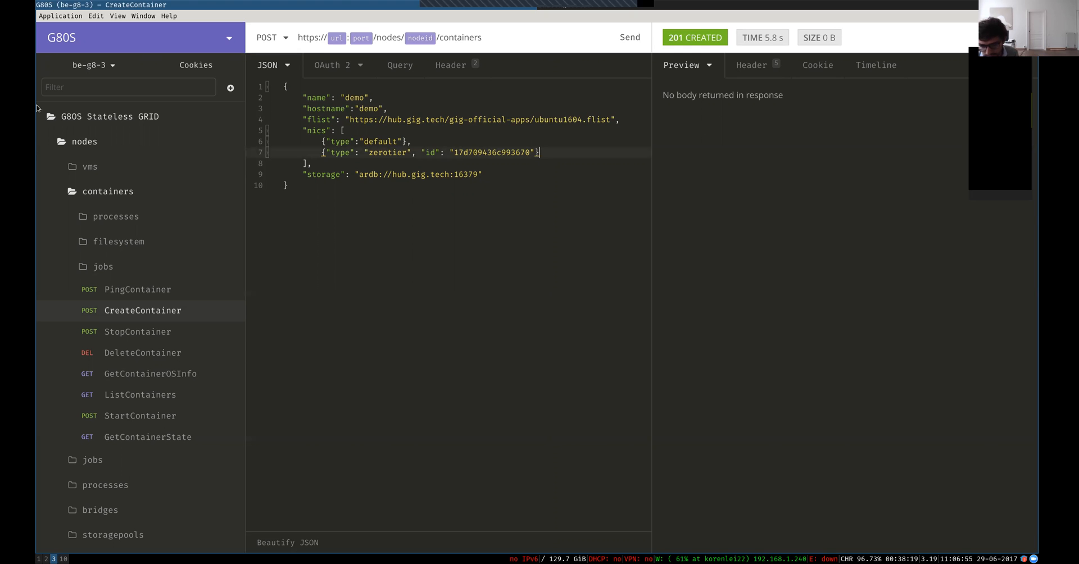
Switch to Chromium to check the members of the ZeroTier network in ZeroTier Central, and return to the CreateContainer request
{"action": "key", "text": "super+1"}
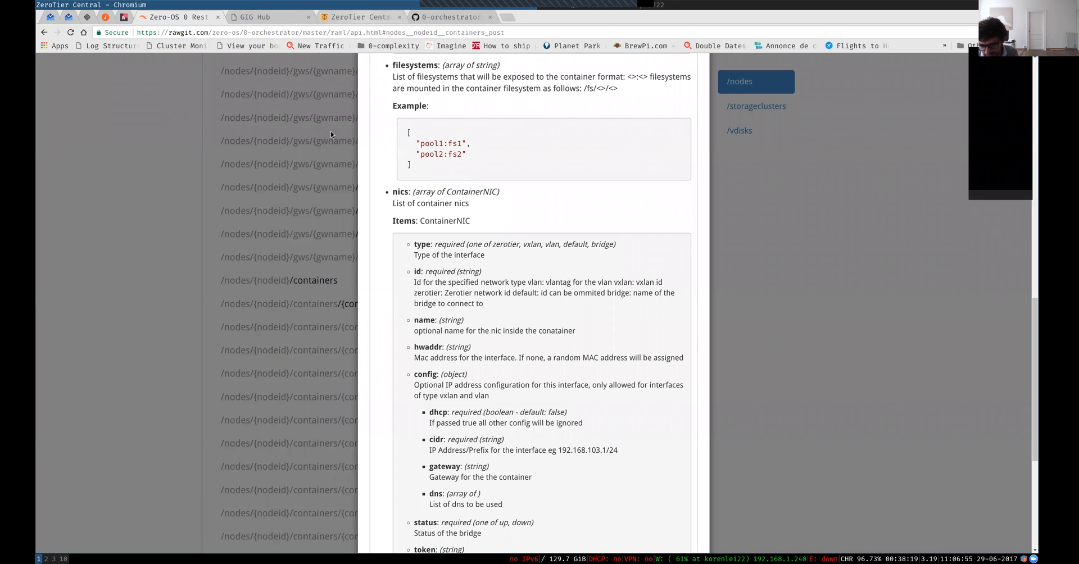
{"action": "key", "text": "ctrl+Tab"}
{"action": "key", "text": "ctrl+Tab"}
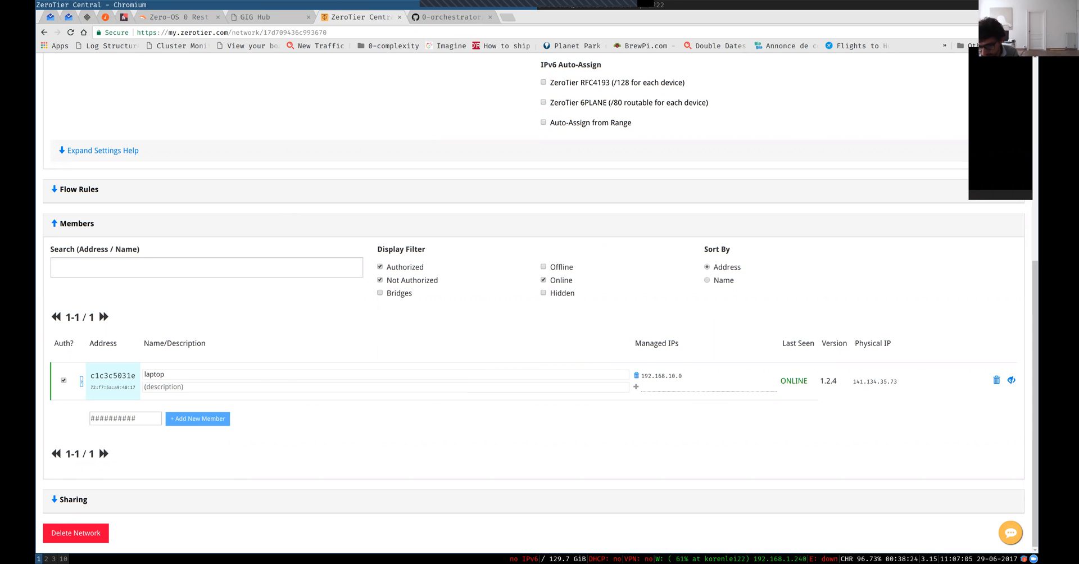
{"action": "key", "text": "super+2"}
{"action": "key", "text": "super+3"}
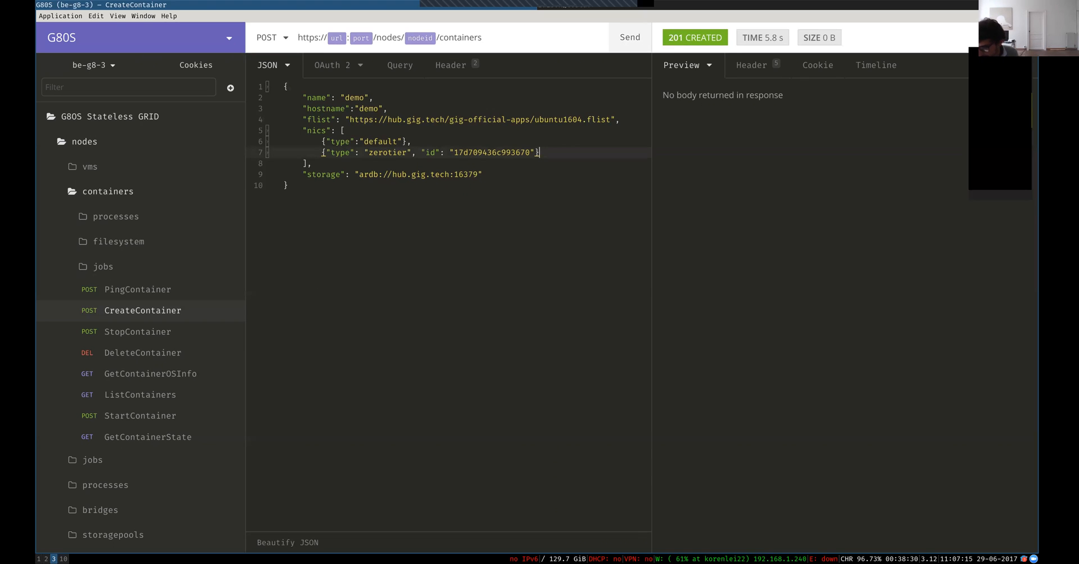
Send the CreateContainer request for the demo container and inspect the Location header of the response
{"action": "left_click", "coordinate": [630, 37]}
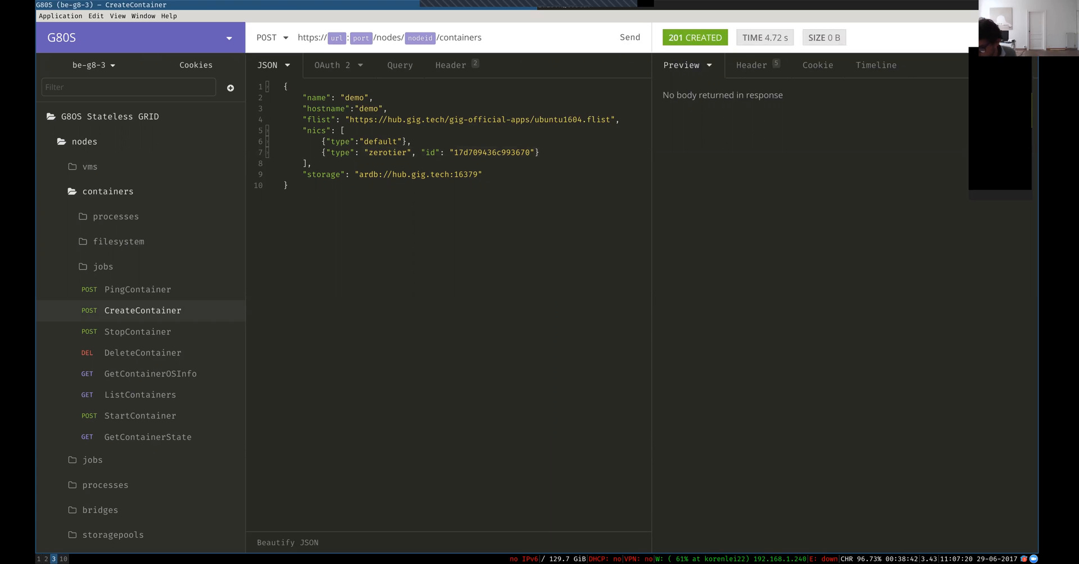
{"action": "left_click", "coordinate": [752, 65]}
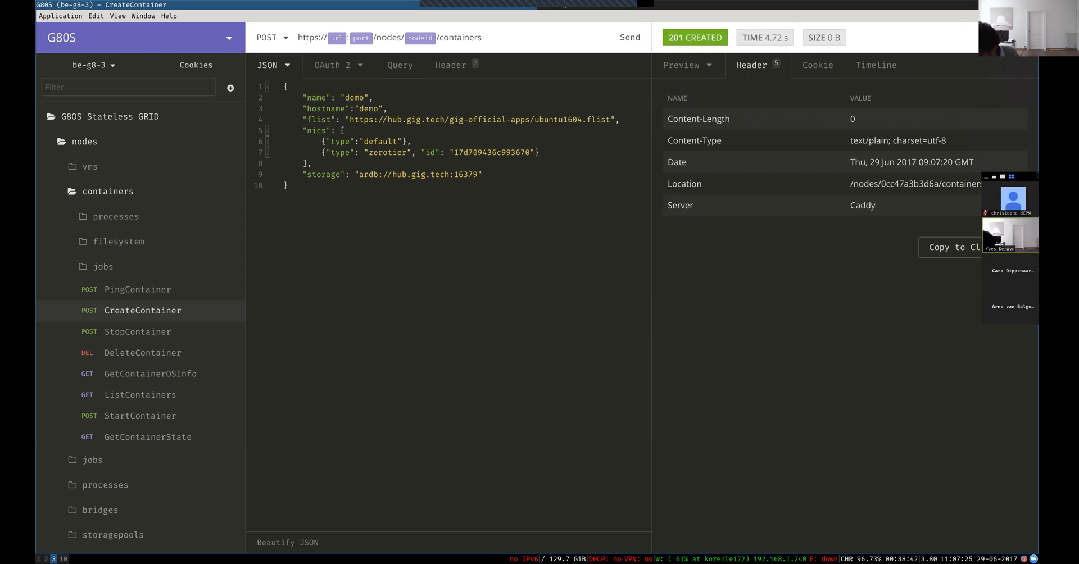
{"action": "left_click_drag", "start_coordinate": [668, 184], "coordinate": [703, 183]}
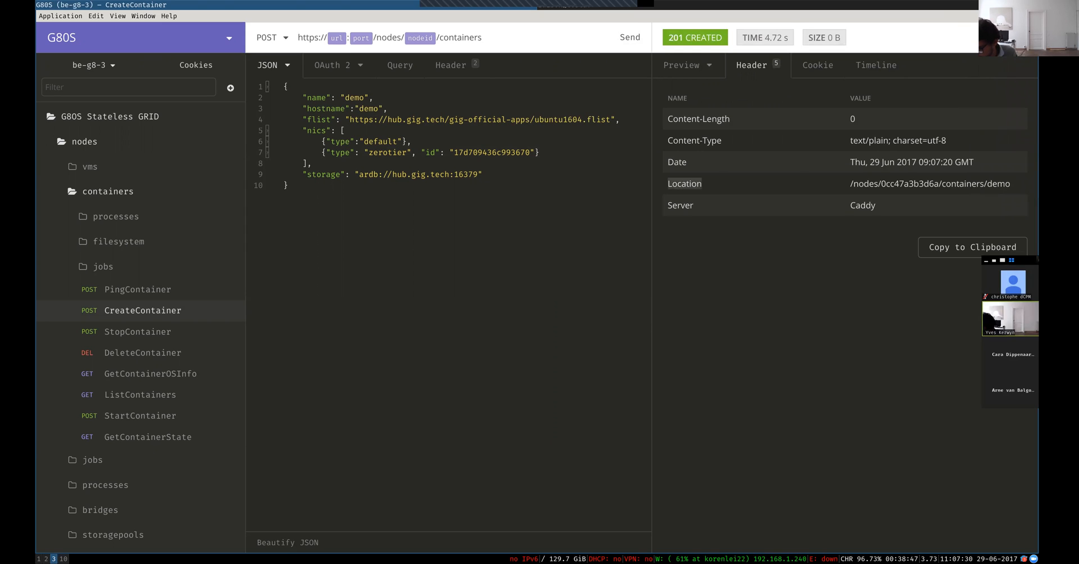
{"action": "left_click_drag", "start_coordinate": [850, 183], "coordinate": [1011, 183]}
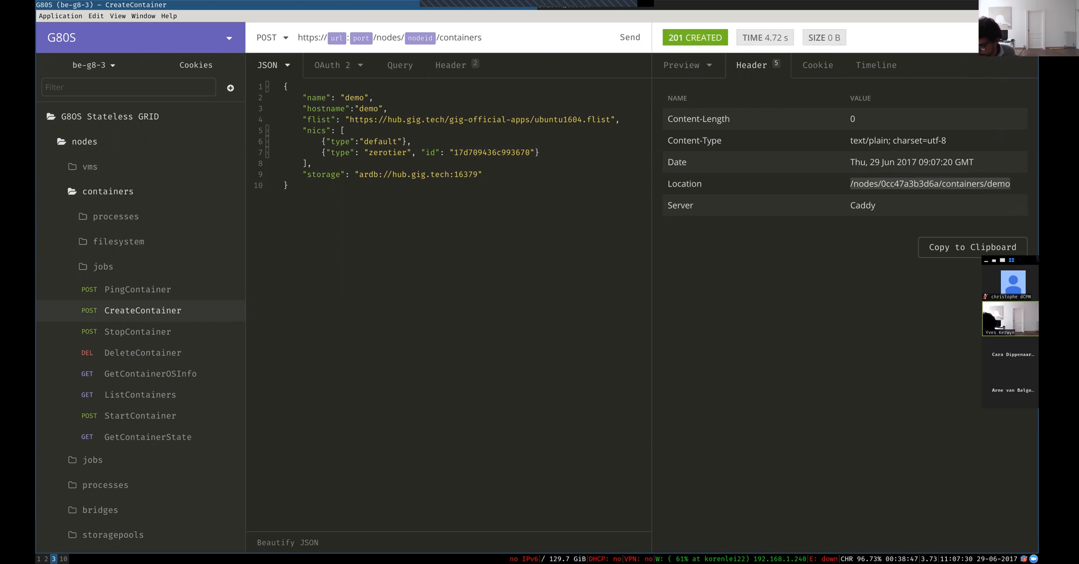
{"action": "double_click", "coordinate": [910, 184]}
{"action": "left_click_drag", "start_coordinate": [850, 184], "coordinate": [875, 205]}
{"action": "left_click", "coordinate": [843, 253]}
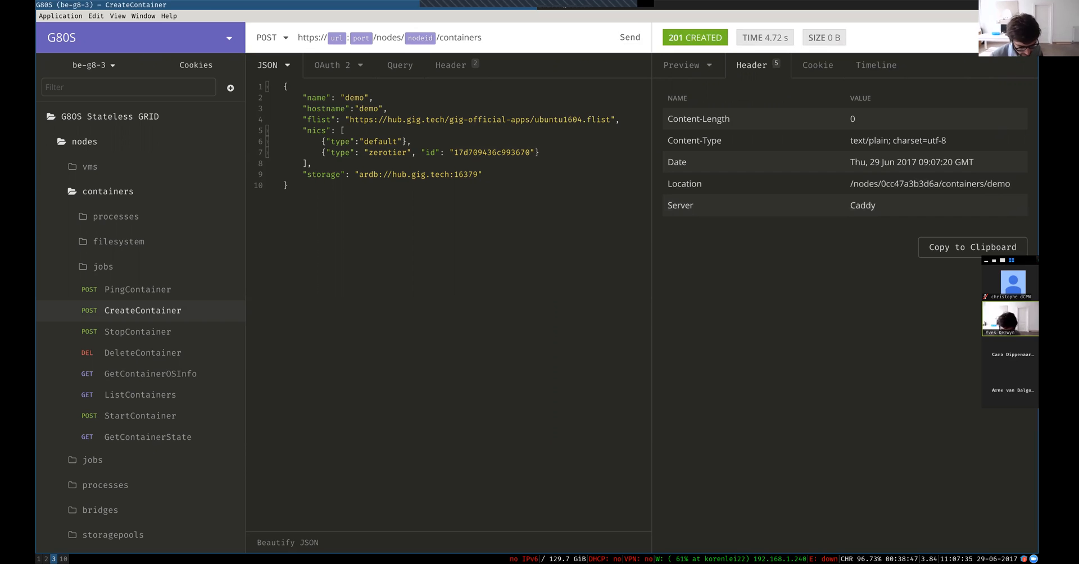
Run the ListContainers request again and examine the demo container's entry in the response
{"action": "left_click", "coordinate": [140, 395]}
{"action": "key", "text": "ctrl+Return"}
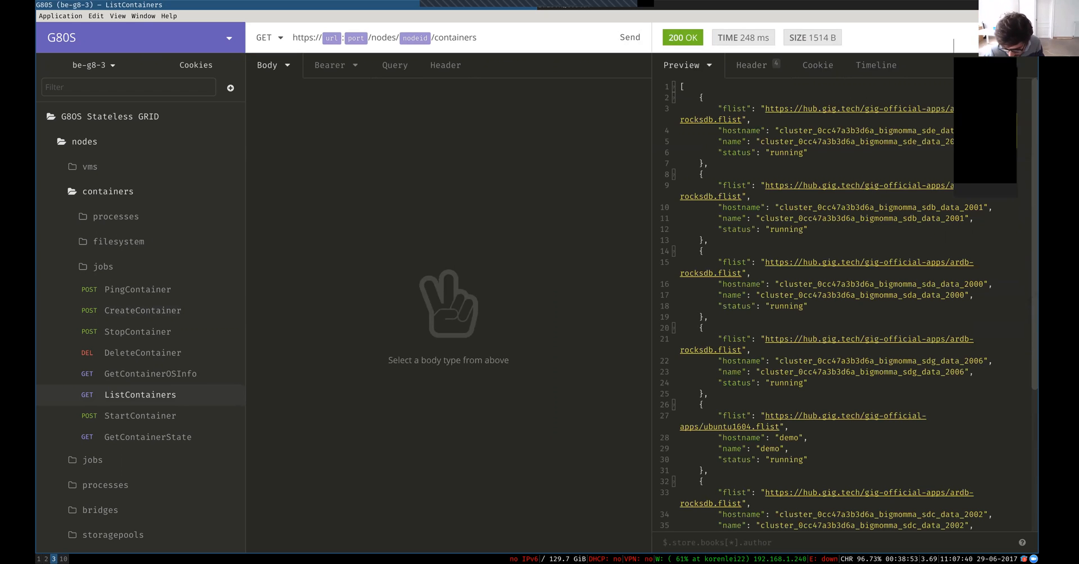
{"action": "scroll", "coordinate": [844, 304], "scroll_direction": "down", "scroll_amount": 3}
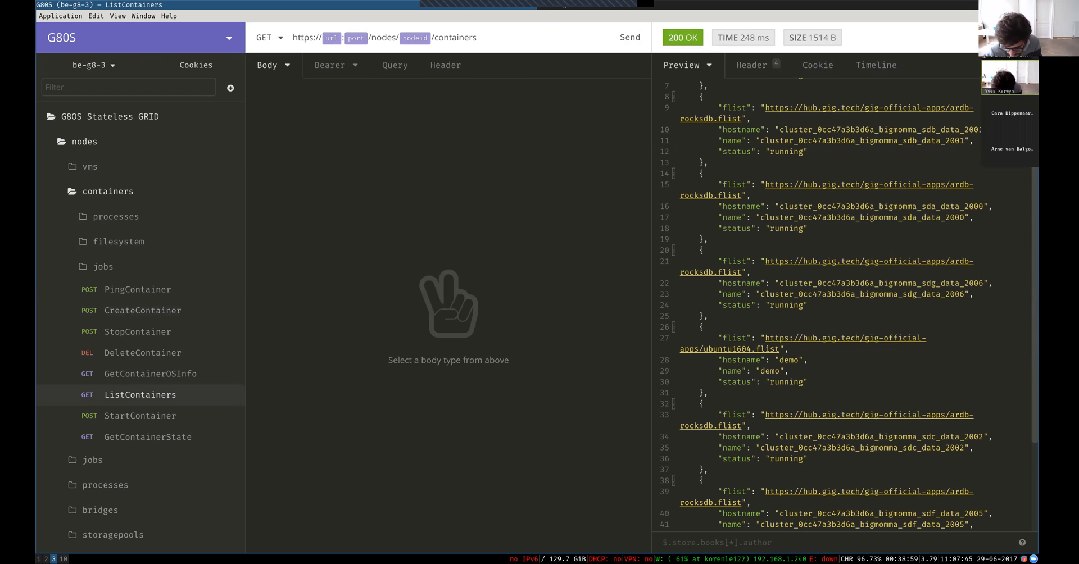
{"action": "left_click_drag", "start_coordinate": [699, 338], "coordinate": [708, 393]}
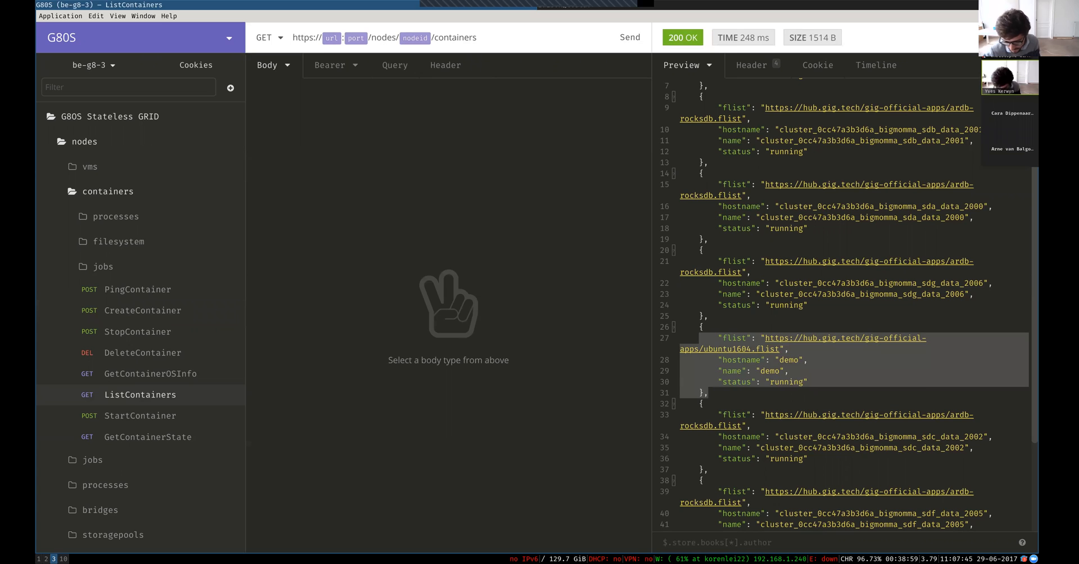
{"action": "left_click", "coordinate": [709, 393]}
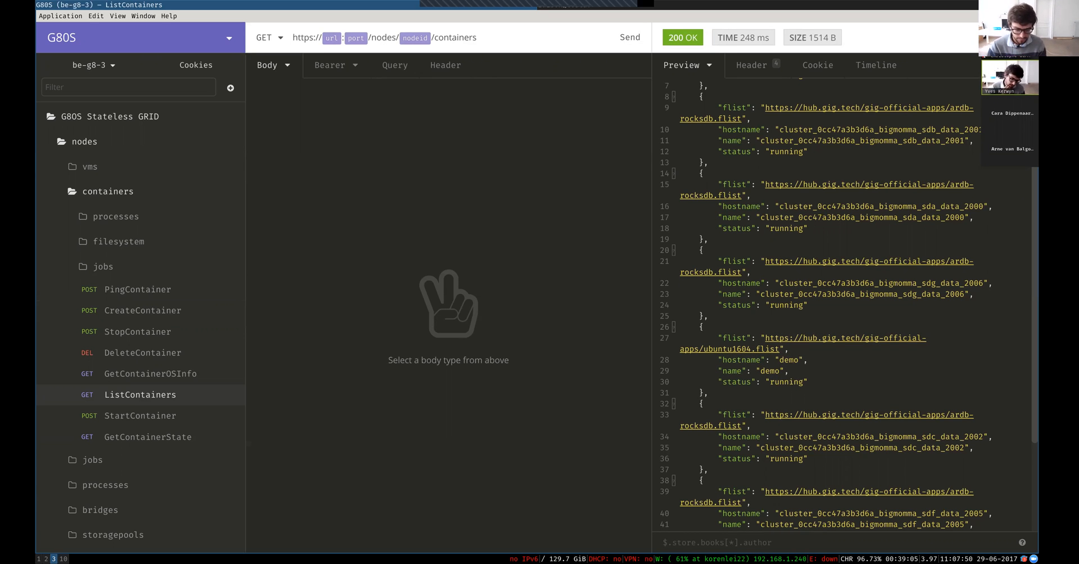
{"action": "key", "text": "super+1"}
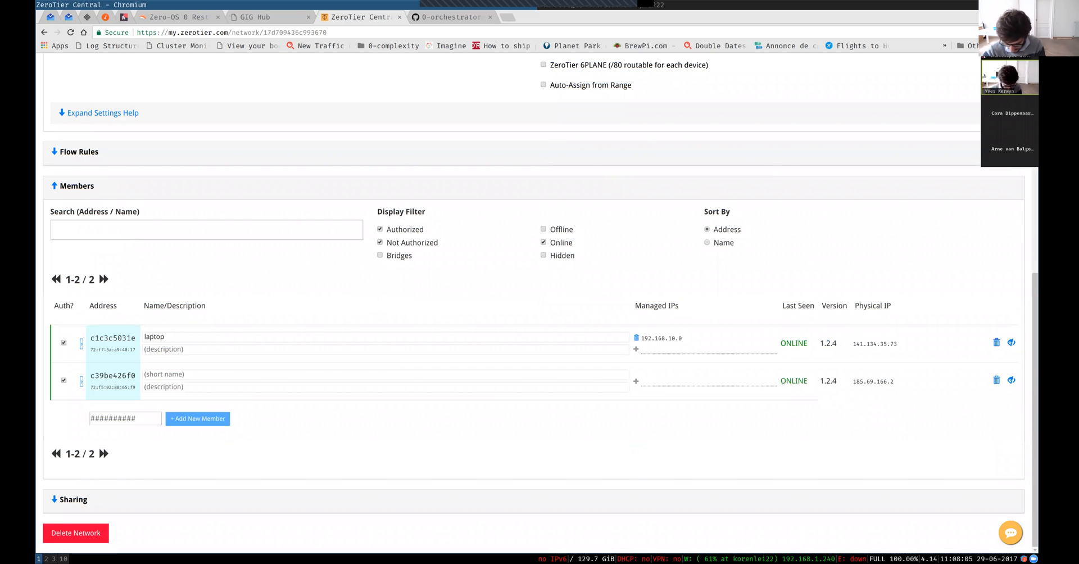
{"action": "mouse_move", "coordinate": [894, 382]}
{"action": "left_mouse_down"}
{"action": "mouse_move", "coordinate": [864, 383]}
{"action": "mouse_move", "coordinate": [894, 383]}
{"action": "left_mouse_up"}
{"action": "key", "text": "ctrl+c"}
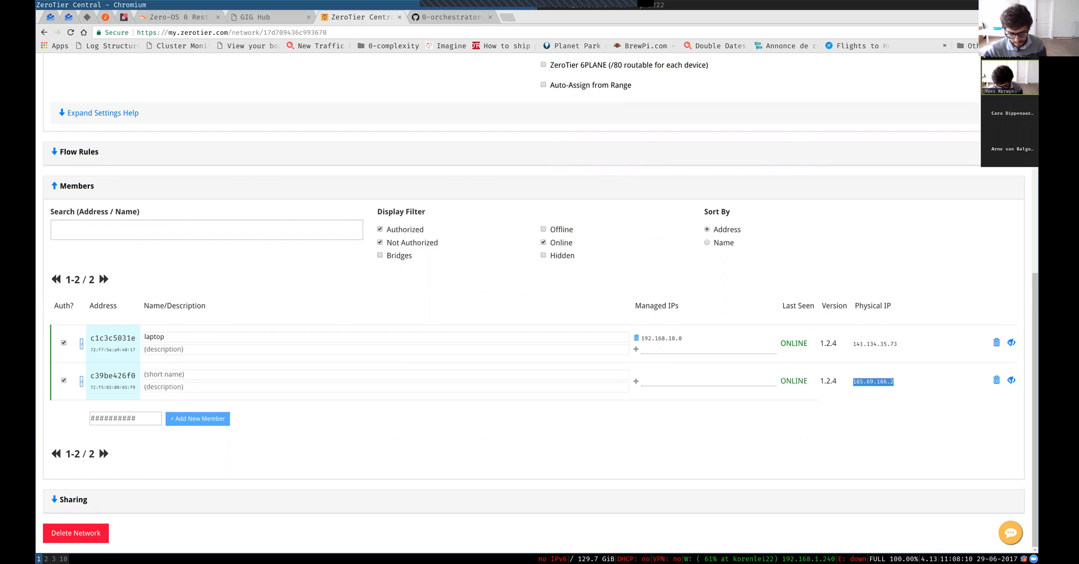
{"action": "key", "text": "super+Return"}
{"action": "type", "text": "ping 185.69.166.2"}
{"action": "key", "text": "shift+Insert"}
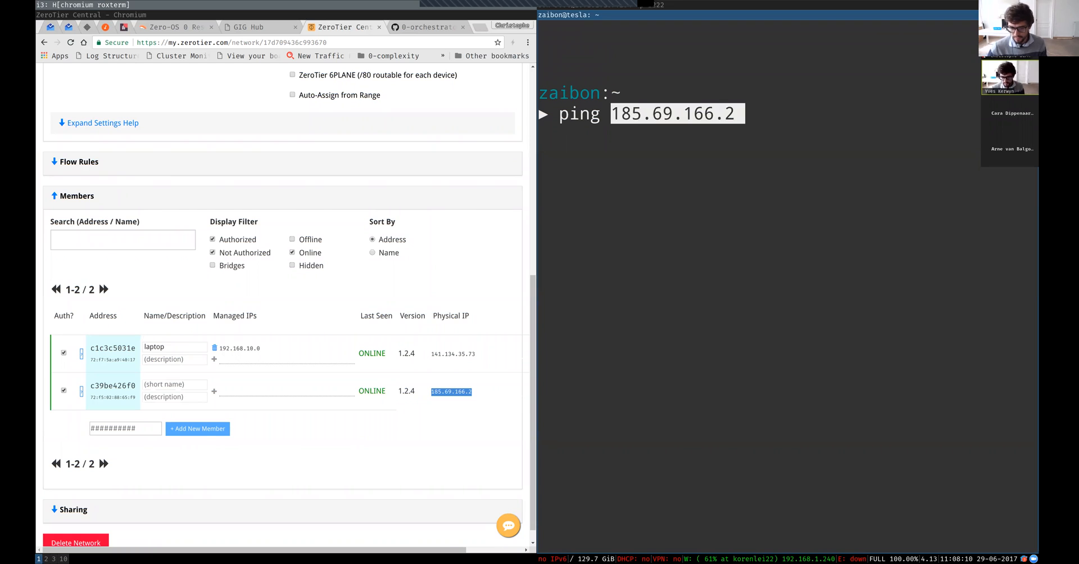
{"action": "key", "text": "Return"}
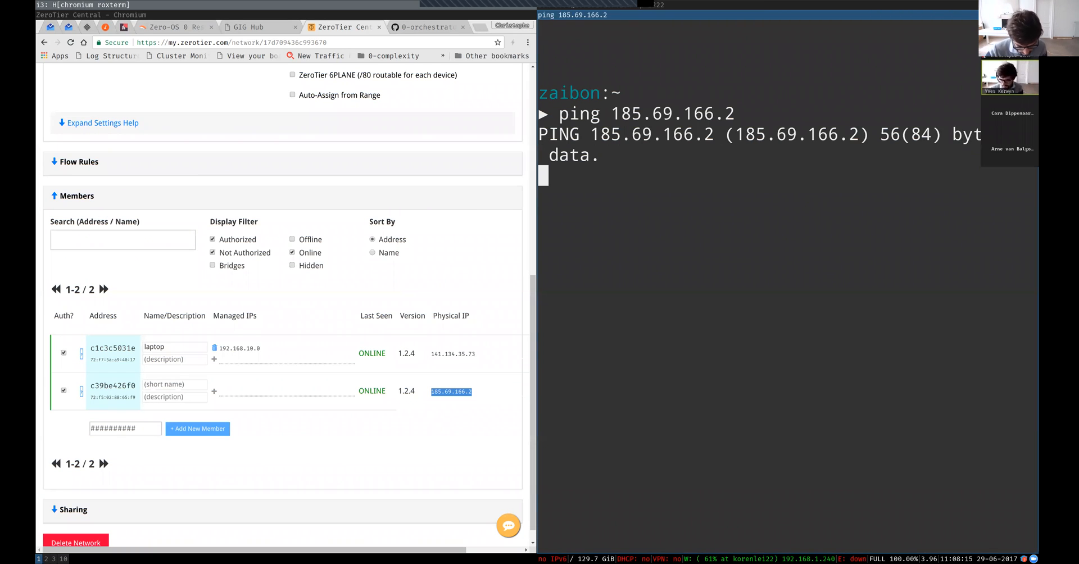
{"action": "key", "text": "super+Left"}
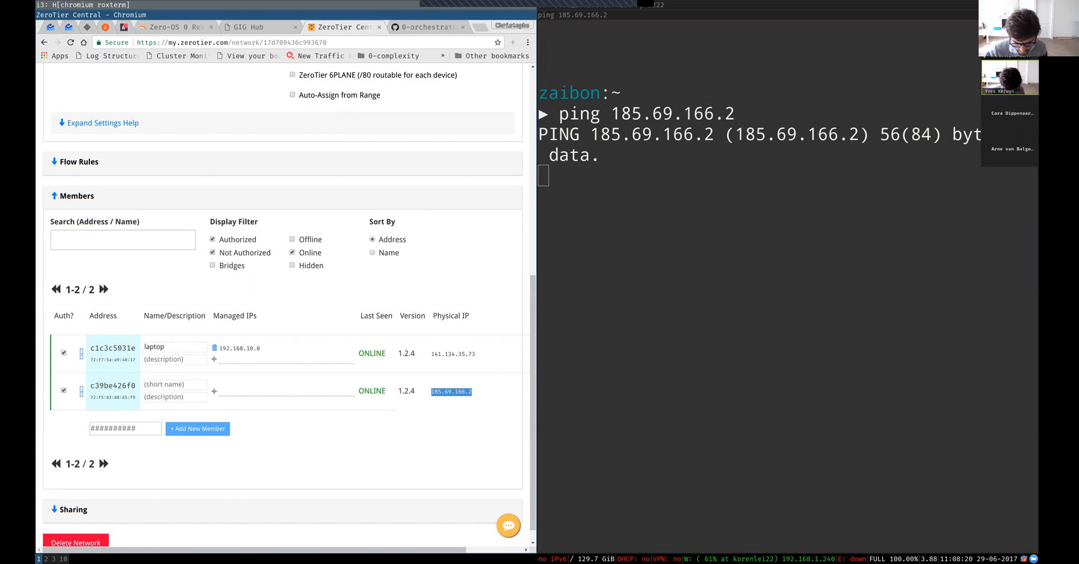
{"action": "key", "text": "super+Right"}
{"action": "key", "text": "ctrl+c"}
Check the managed routes and IPv4 auto-assign settings of the ZeroTier network, and the managed IPs of its members
{"action": "key", "text": "super+Left"}
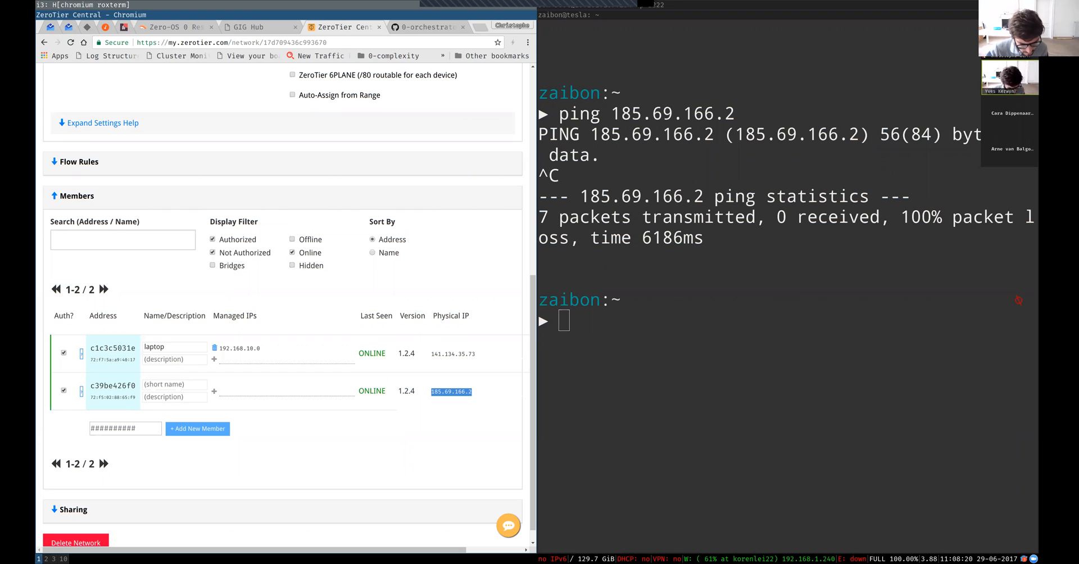
{"action": "scroll", "coordinate": [287, 309], "scroll_direction": "up", "scroll_amount": 6}
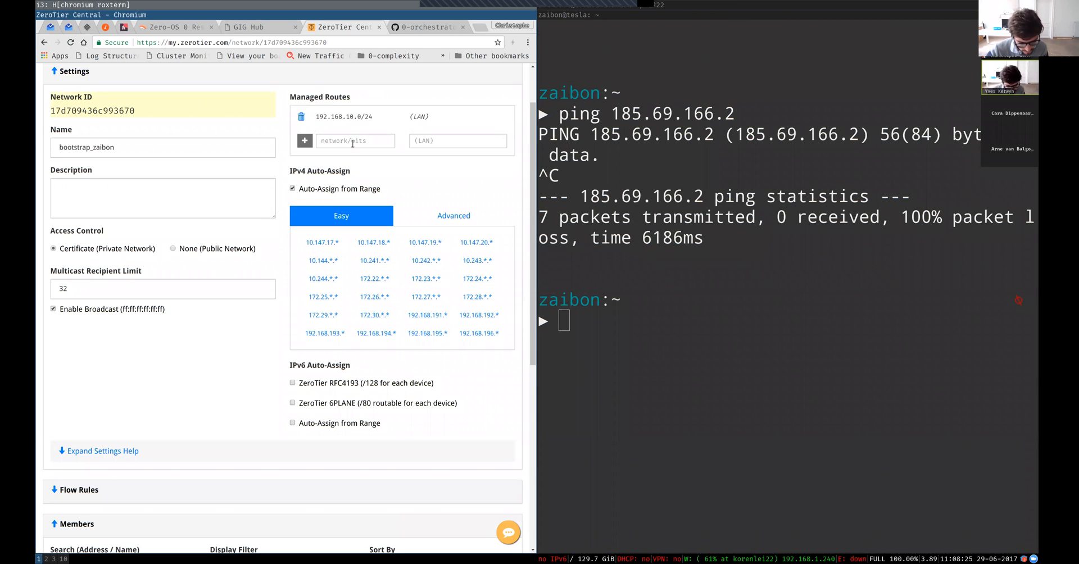
{"action": "scroll", "coordinate": [289, 215], "scroll_direction": "down", "scroll_amount": 5}
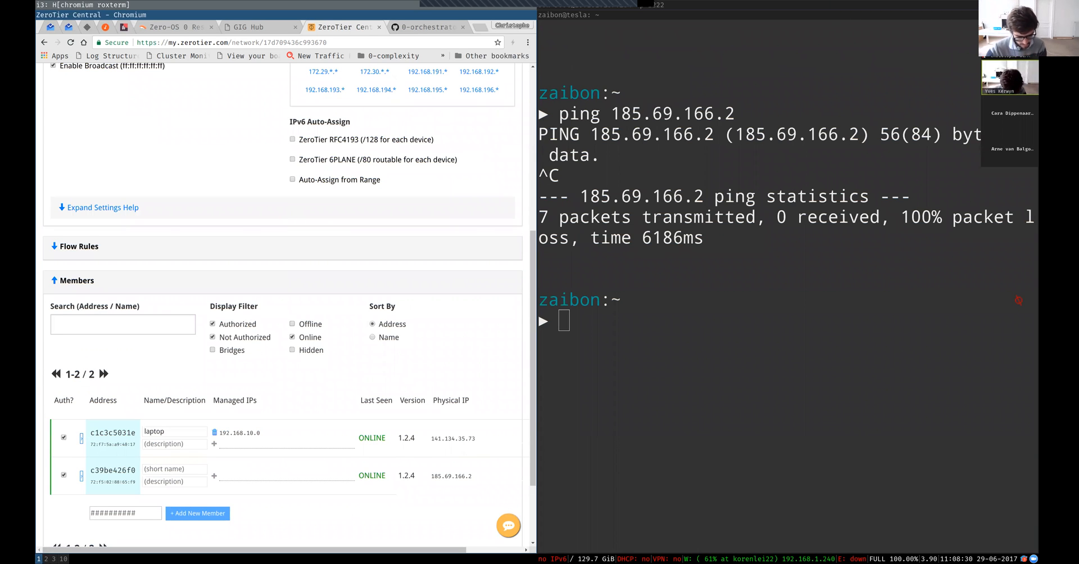
Put the browser and terminal in a tabbed layout, reload the ZeroTier network page and filter its members to online ones
{"action": "key", "text": "super+w"}
{"action": "key", "text": "F5"}
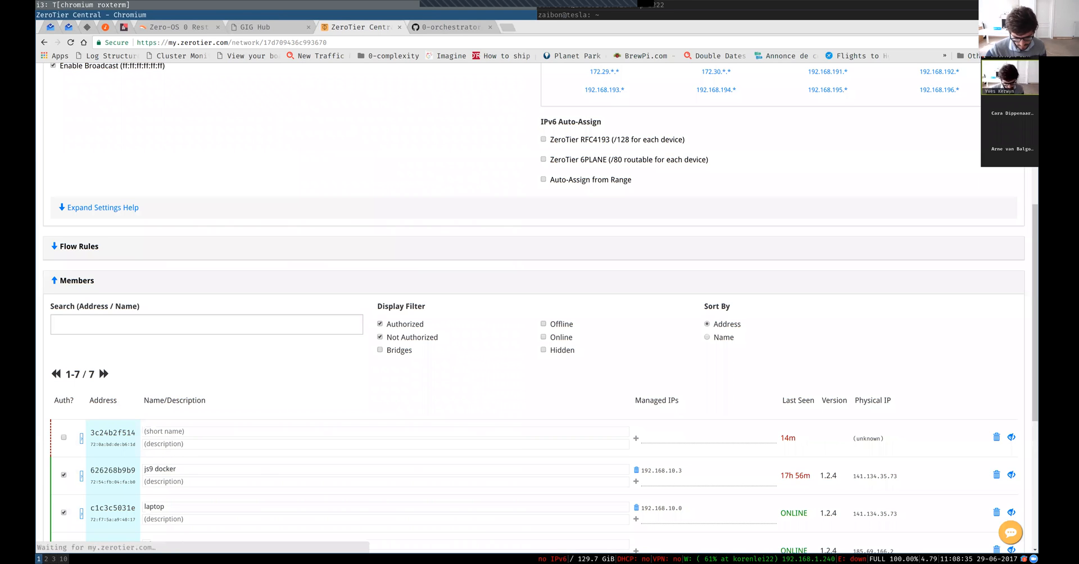
{"action": "left_click", "coordinate": [543, 268]}
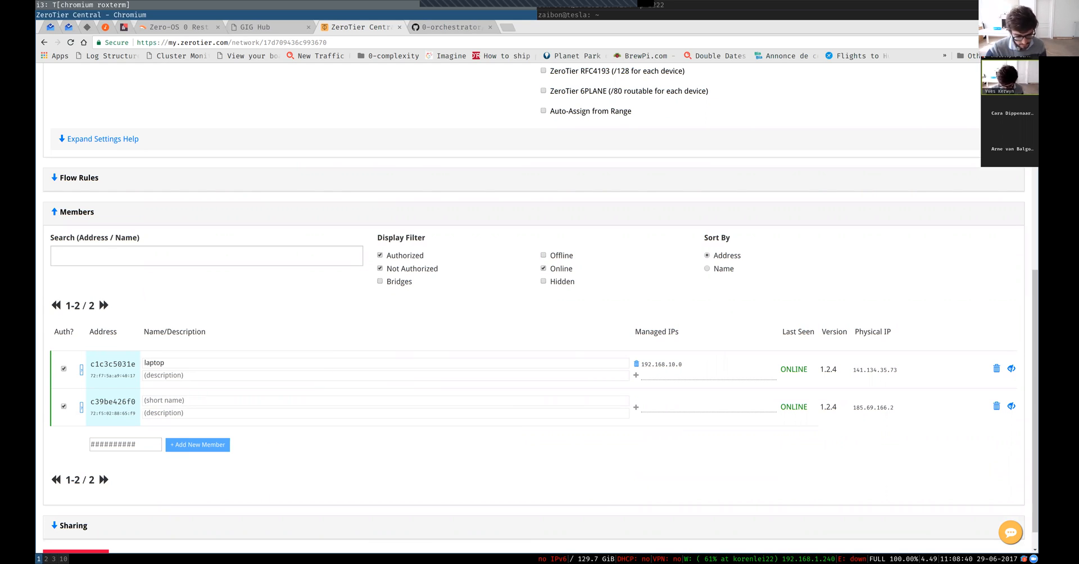
{"action": "key", "text": "super+shift+Left"}
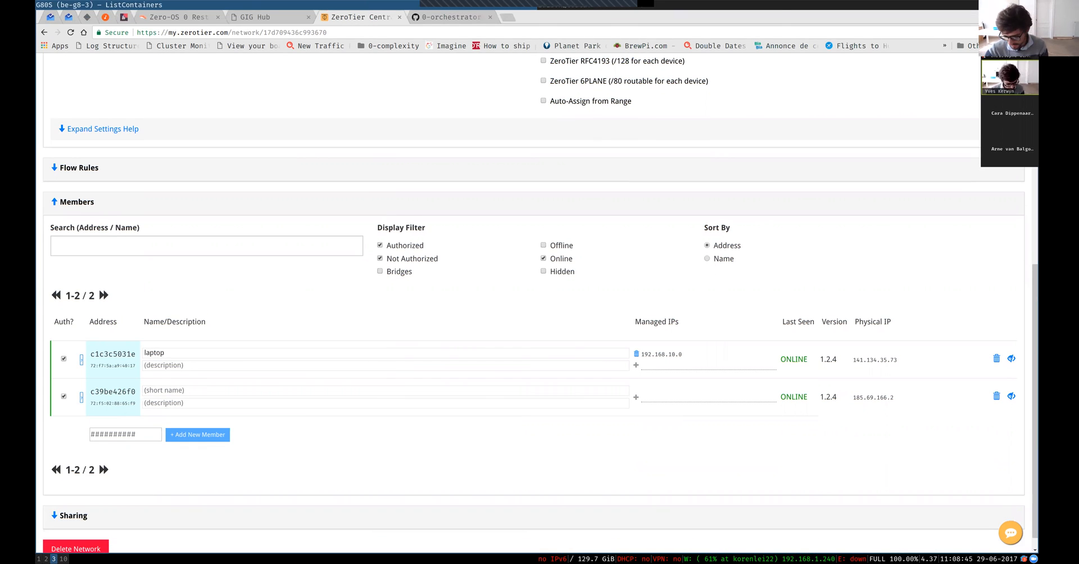
Switch to the REST client and check the GetContainerOSInfo request's URL before returning to the ListContainers request
{"action": "scroll", "coordinate": [843, 303], "scroll_direction": "down", "scroll_amount": 2}
{"action": "scroll", "coordinate": [843, 303], "scroll_direction": "up", "scroll_amount": 2}
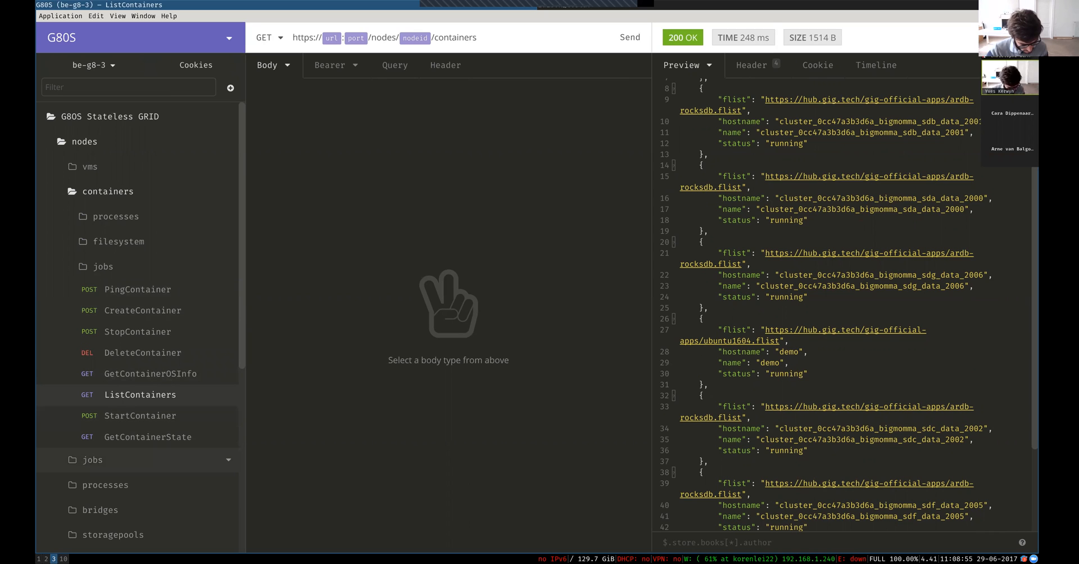
{"action": "left_click", "coordinate": [148, 374]}
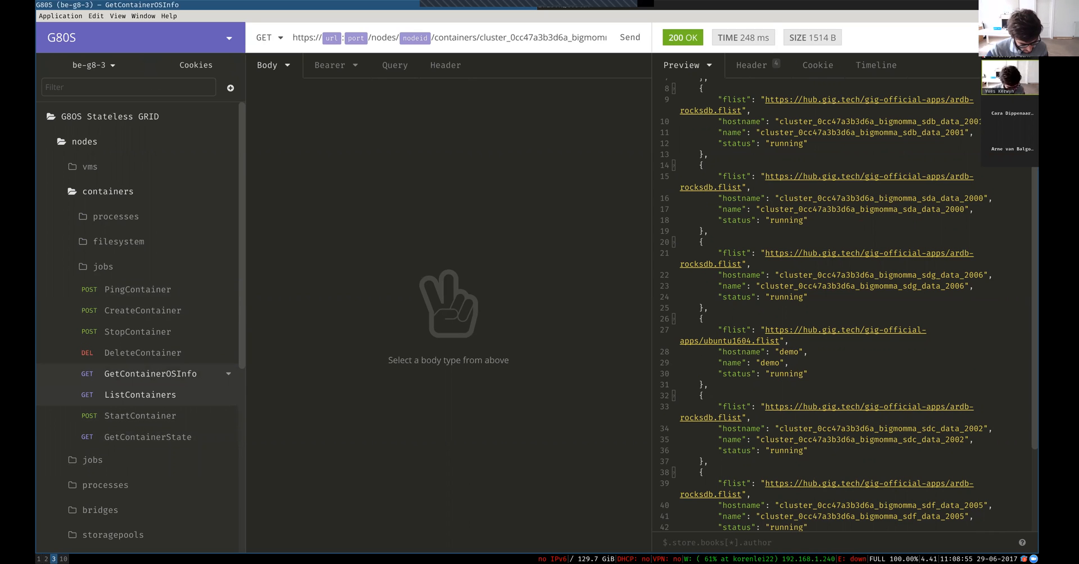
{"action": "left_click", "coordinate": [141, 395]}
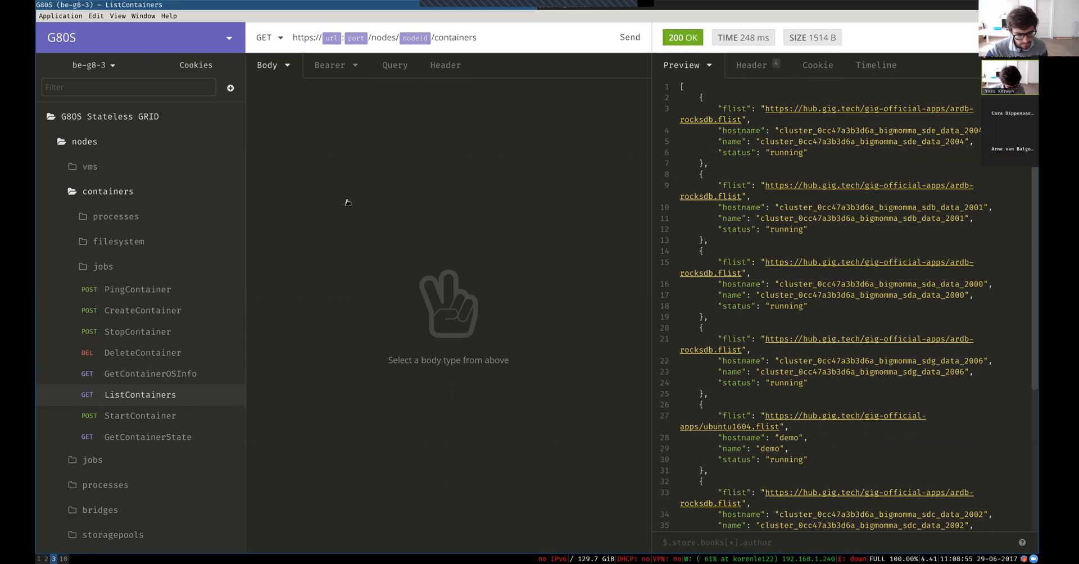
Look up the GET endpoint for /nodes/{nodeid}/containers/{containername} in the Zero-OS 0 Rest API documentation
{"action": "key", "text": "super+1"}
{"action": "key", "text": "ctrl+Page_Up"}
{"action": "key", "text": "ctrl+Page_Up"}
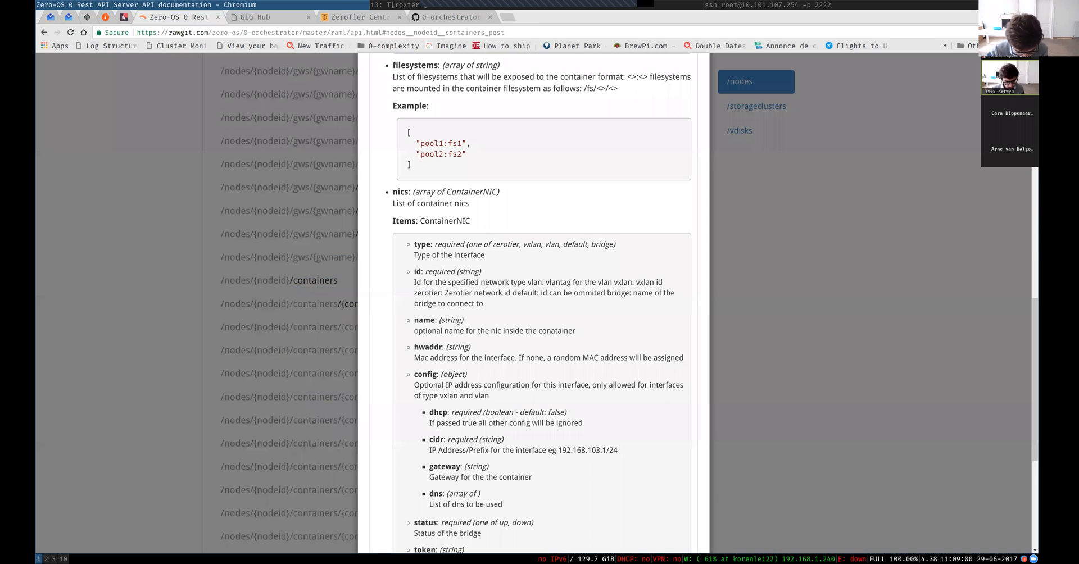
{"action": "key", "text": "Escape"}
{"action": "scroll", "coordinate": [337, 319], "scroll_direction": "down", "scroll_amount": 2}
{"action": "scroll", "coordinate": [338, 319], "scroll_direction": "down", "scroll_amount": 2}
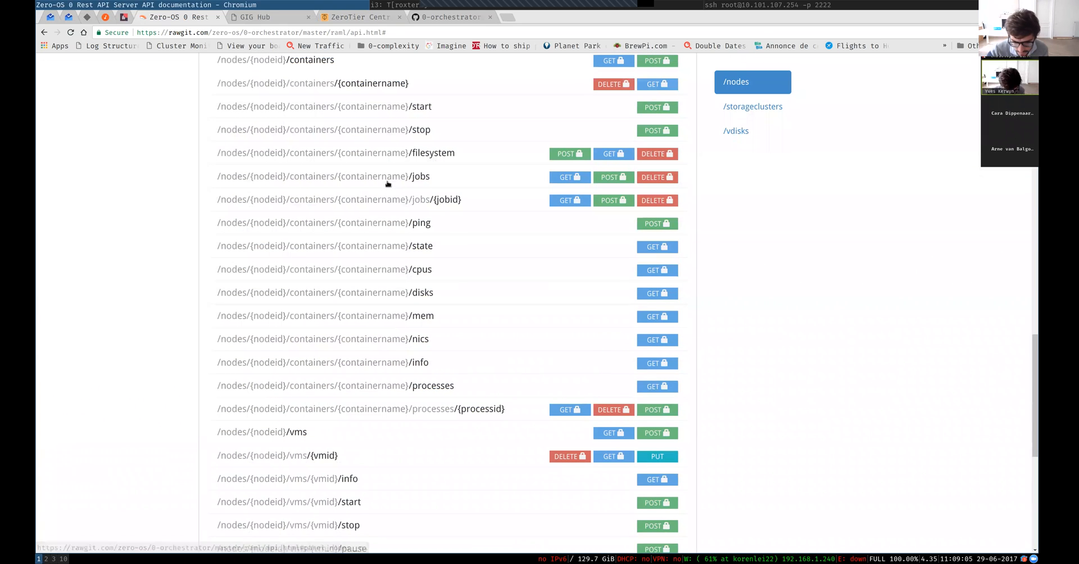
{"action": "scroll", "coordinate": [338, 320], "scroll_direction": "up", "scroll_amount": 1}
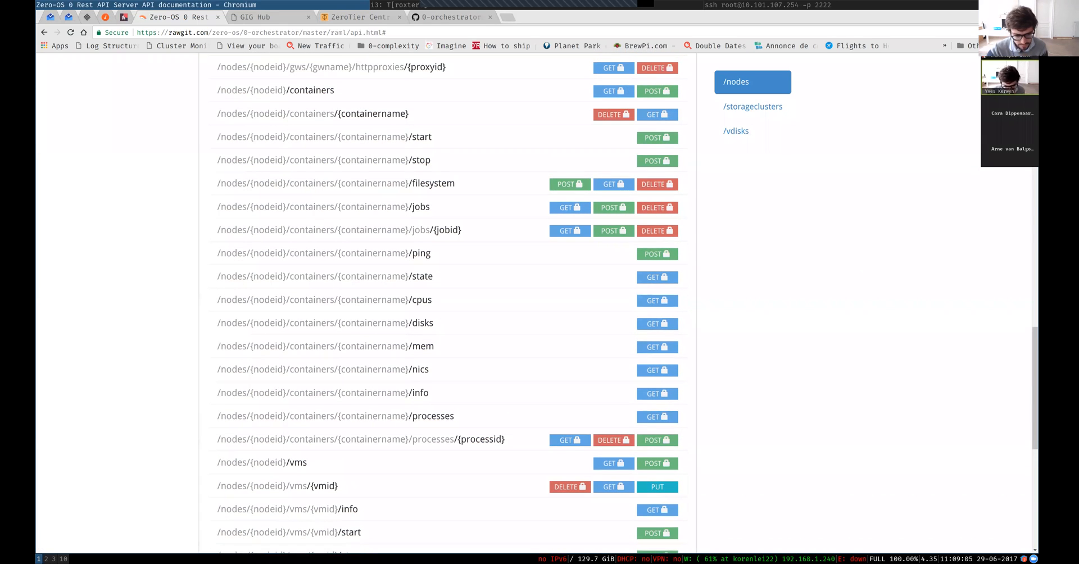
{"action": "left_click", "coordinate": [657, 115]}
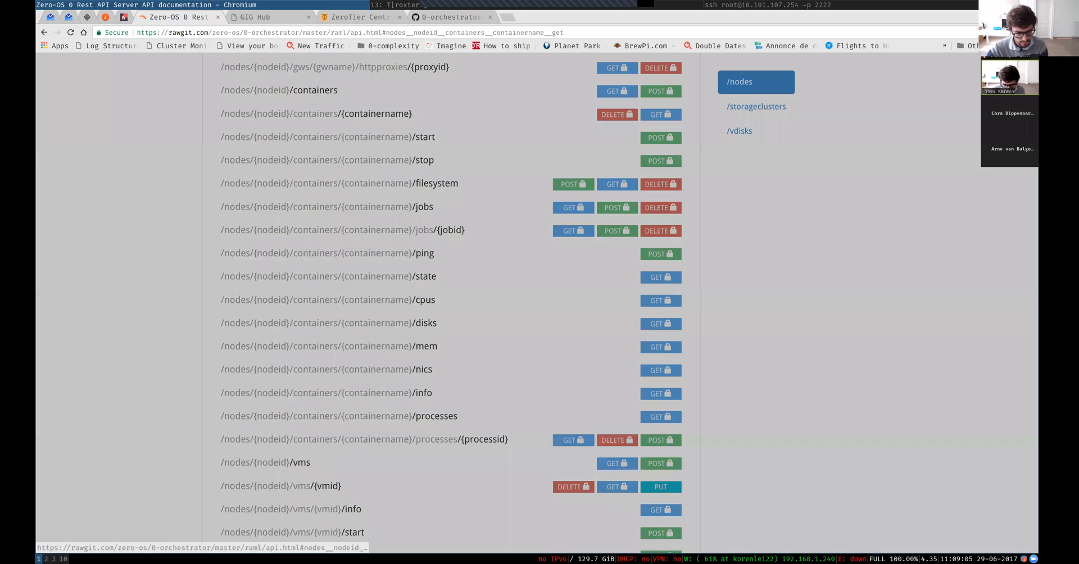
{"action": "key", "text": "Escape"}
{"action": "key", "text": "super+2"}
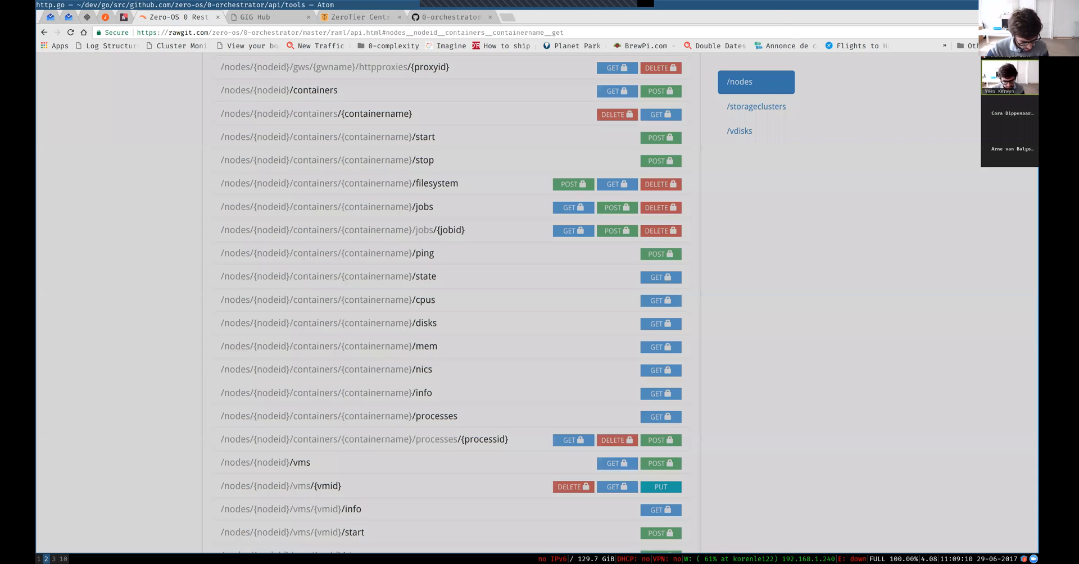
Append /demo to the ListContainers request URL and send it to get the demo container's details
{"action": "key", "text": "super+3"}
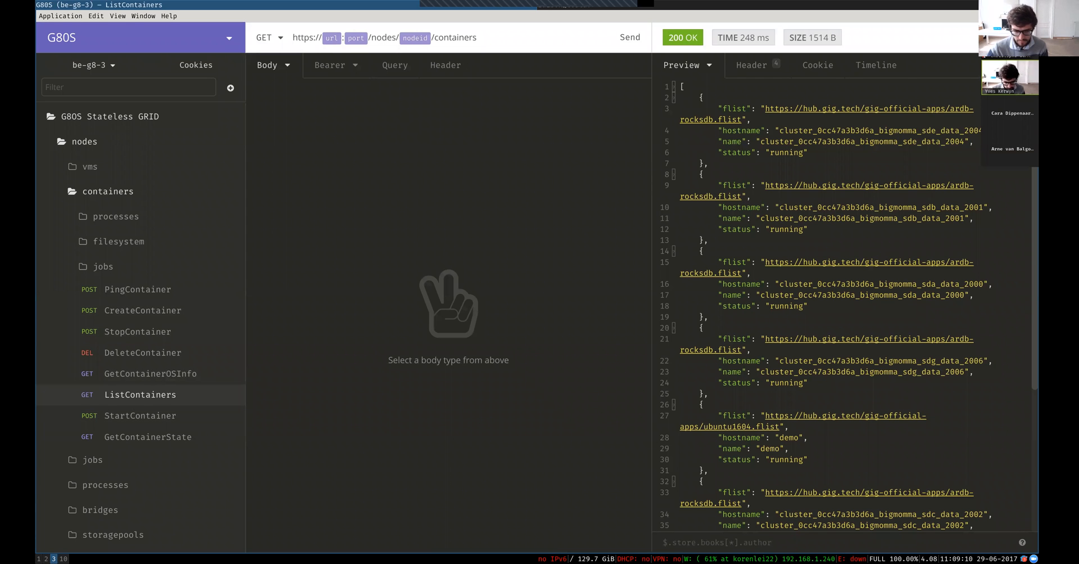
{"action": "type", "text": "/demo"}
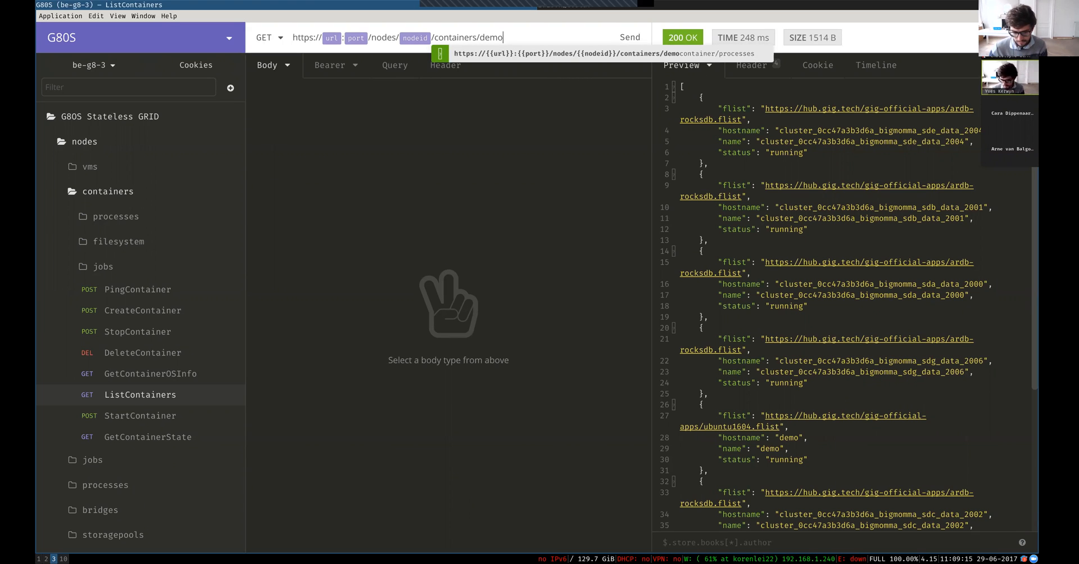
{"action": "key", "text": "ctrl+Return"}
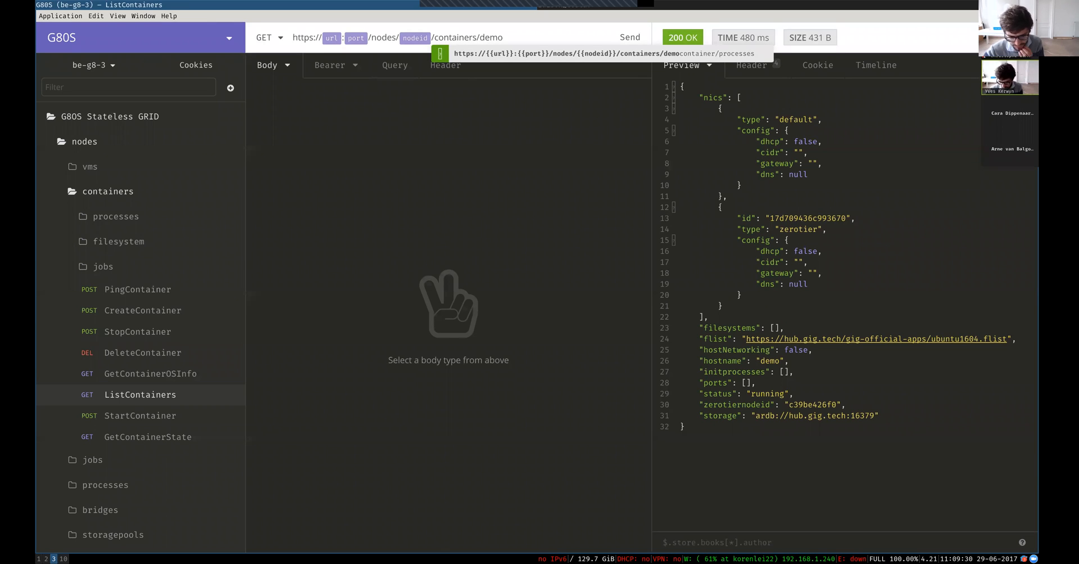
{"action": "key", "text": "Escape"}
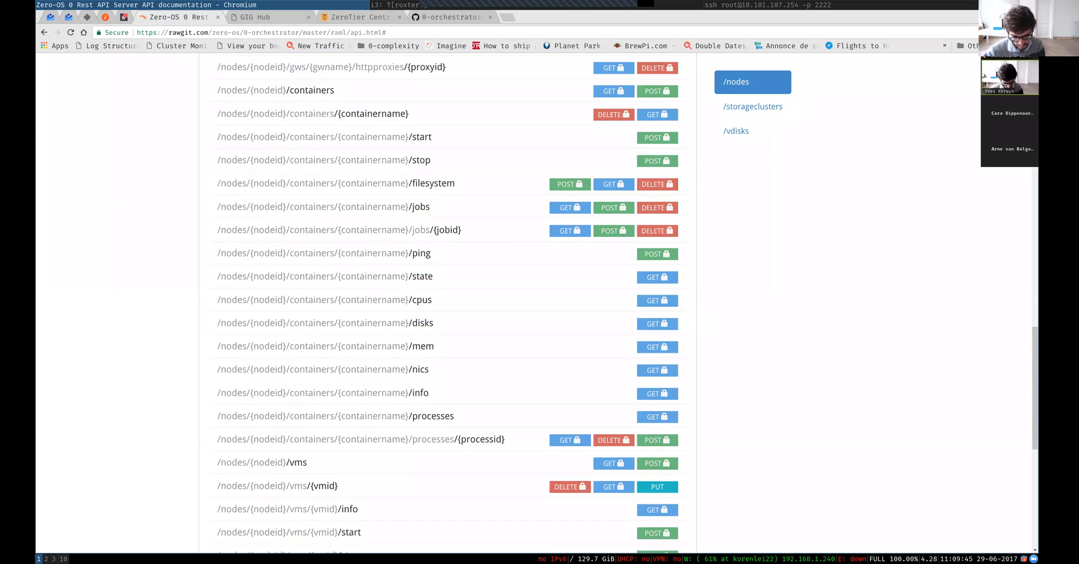
Compare the member addresses in ZeroTier Central with the zerotiernodeid value in the demo container's response
{"action": "key", "text": "ctrl+Tab"}
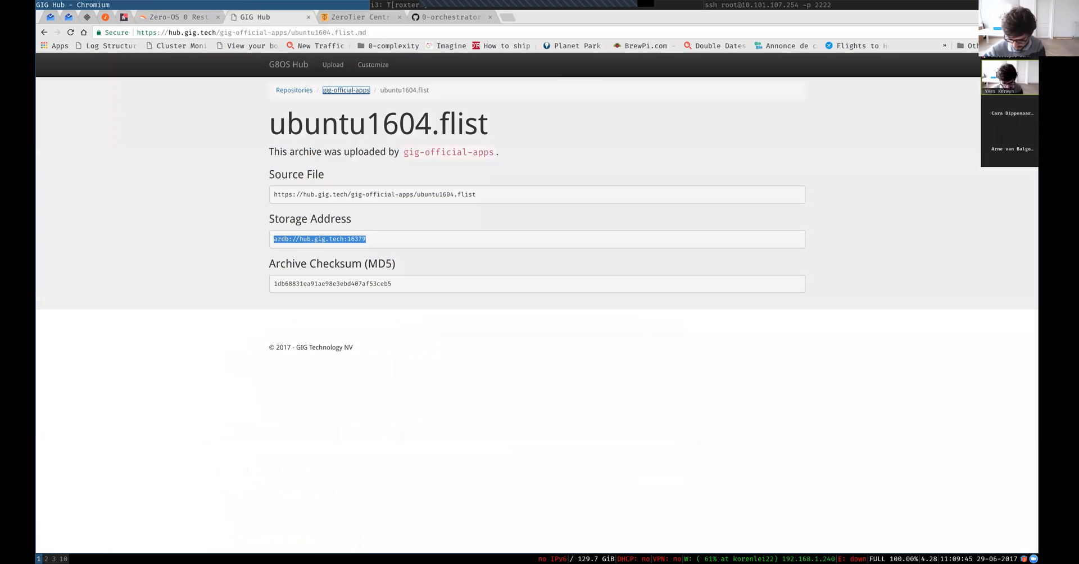
{"action": "key", "text": "ctrl+Tab"}
{"action": "key", "text": "super+3"}
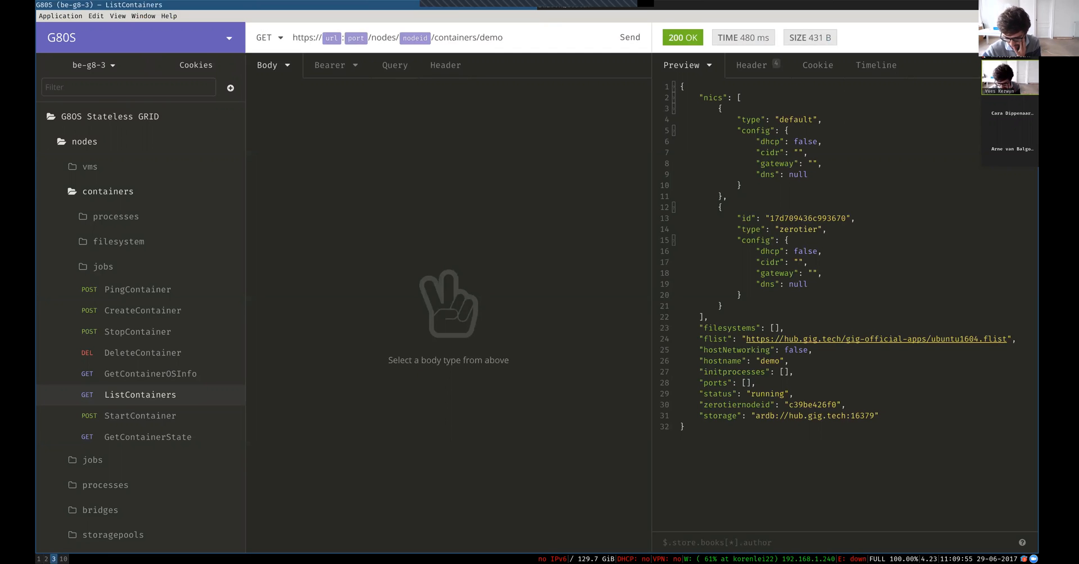
{"action": "double_click", "coordinate": [813, 405]}
{"action": "left_click", "coordinate": [813, 405]}
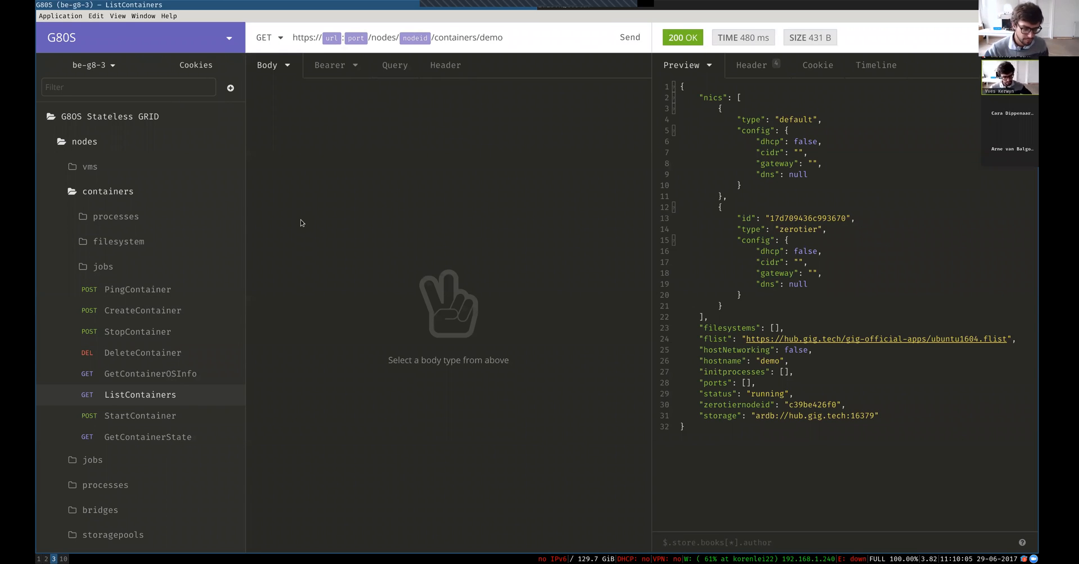
Examine the container, VM, gateway, storage pool and node endpoints listed under /nodes in the API documentation
{"action": "scroll", "coordinate": [135, 185], "scroll_direction": "down", "scroll_amount": 5}
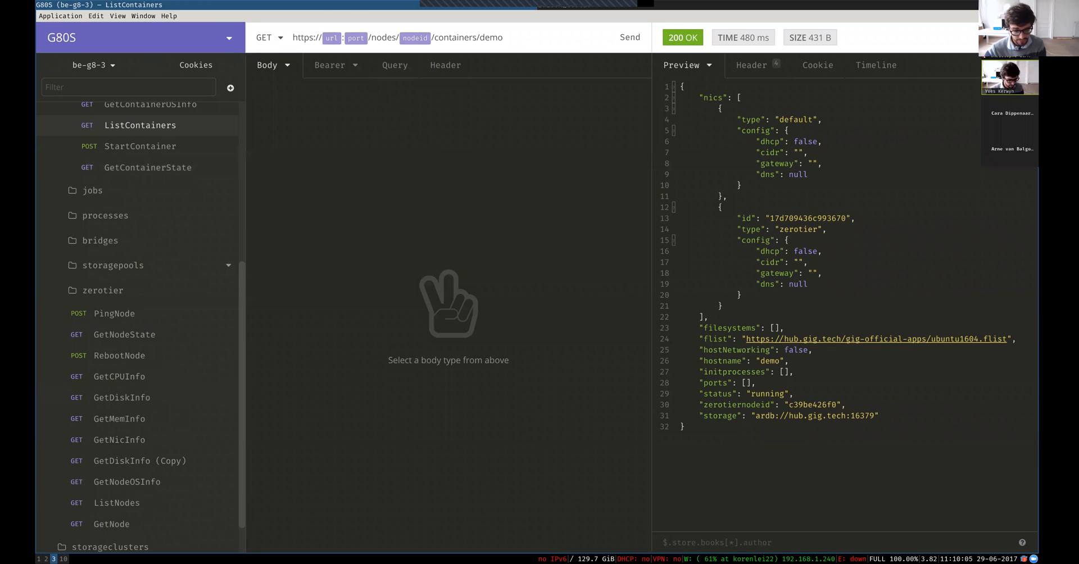
{"action": "key", "text": "super+1"}
{"action": "key", "text": "ctrl+shift+Tab"}
{"action": "key", "text": "ctrl+shift+Tab"}
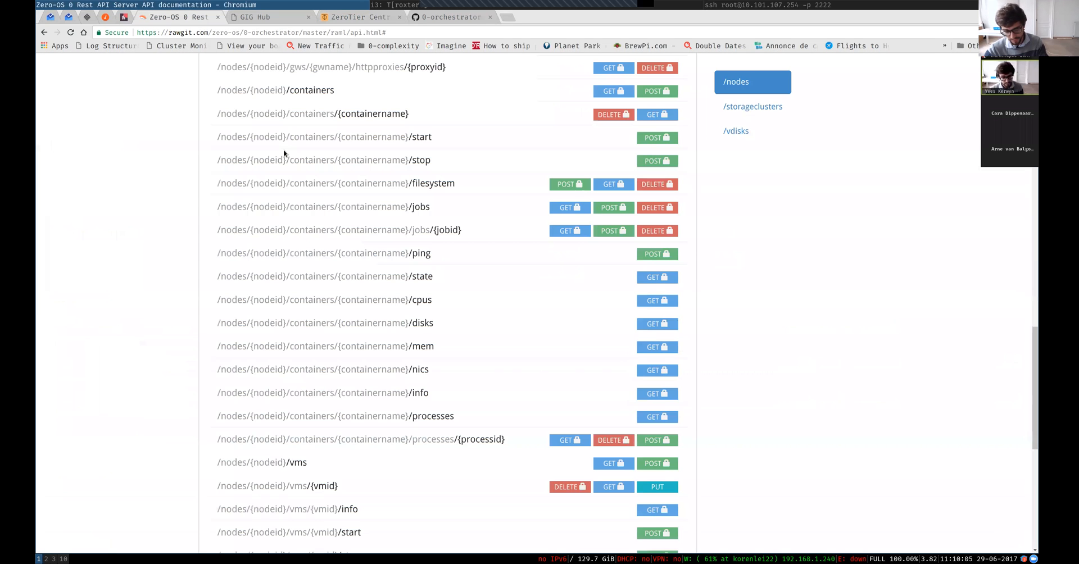
{"action": "scroll", "coordinate": [284, 153], "scroll_direction": "down", "scroll_amount": 3}
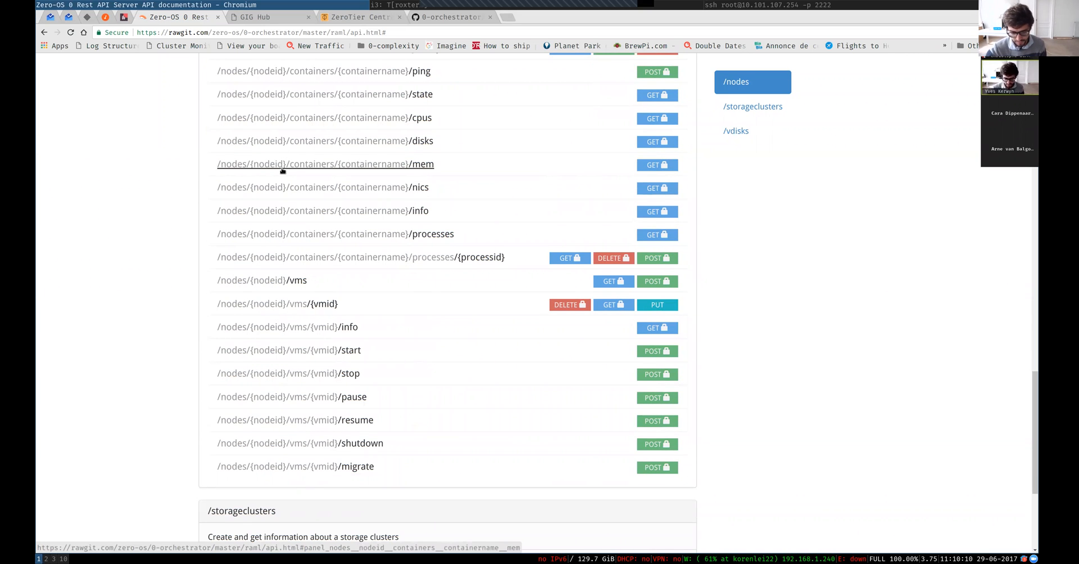
{"action": "scroll", "coordinate": [282, 170], "scroll_direction": "down", "scroll_amount": 4}
{"action": "scroll", "coordinate": [283, 171], "scroll_direction": "up", "scroll_amount": 8}
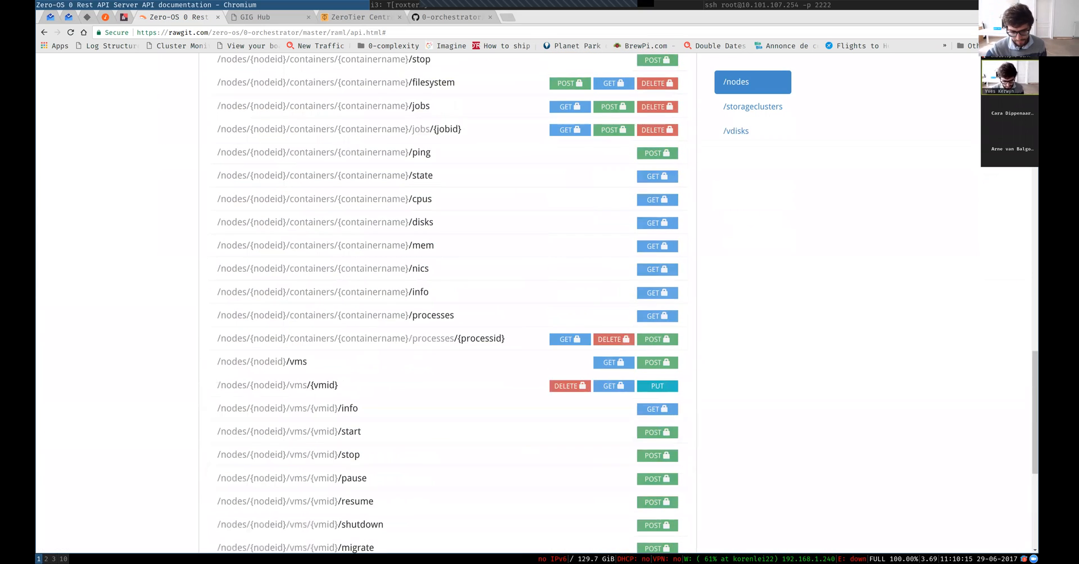
{"action": "scroll", "coordinate": [285, 172], "scroll_direction": "up", "scroll_amount": 11}
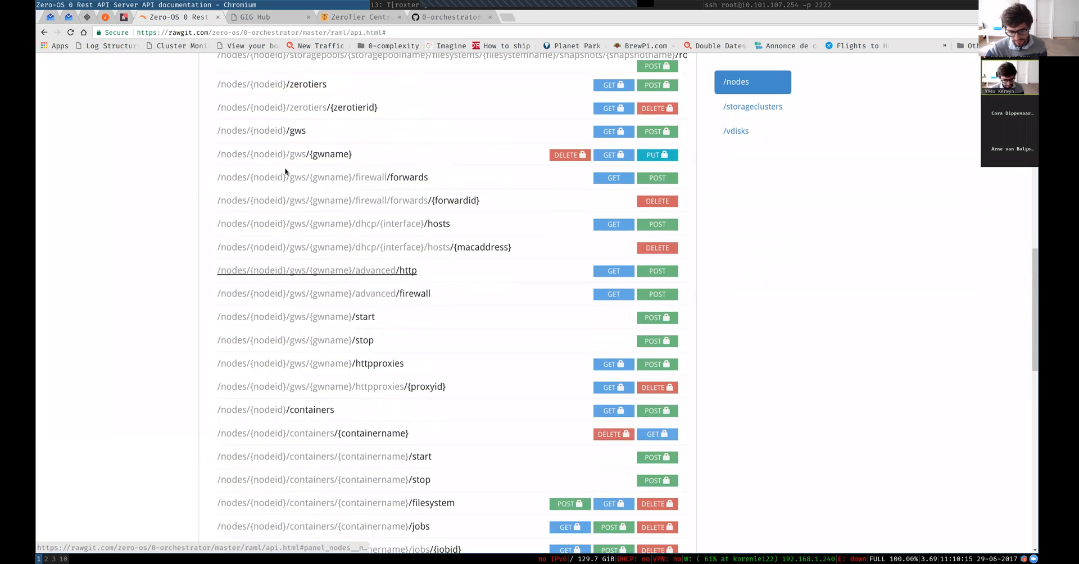
{"action": "scroll", "coordinate": [286, 172], "scroll_direction": "up", "scroll_amount": 3}
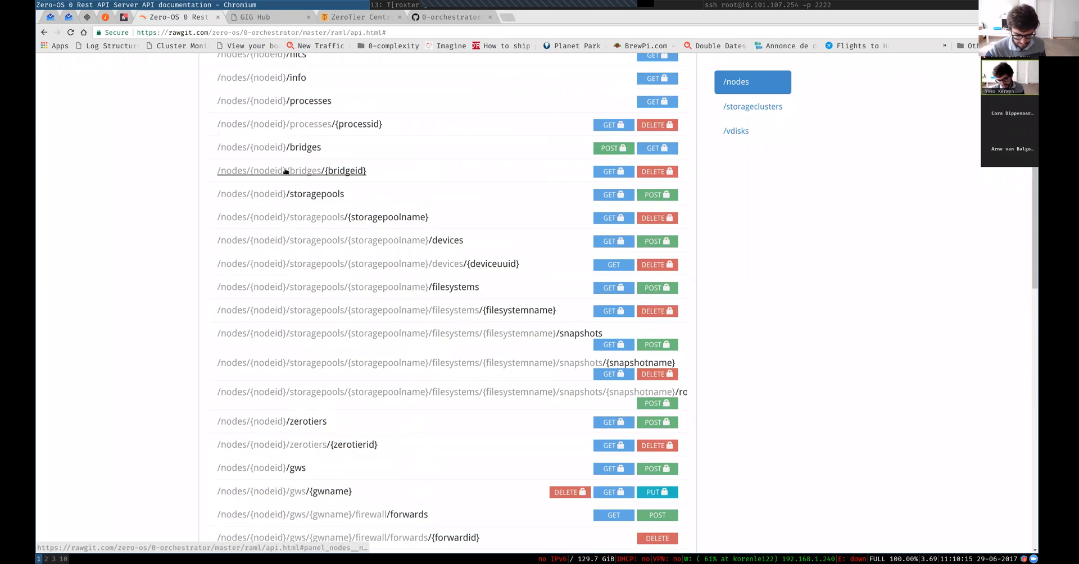
{"action": "scroll", "coordinate": [286, 171], "scroll_direction": "up", "scroll_amount": 3}
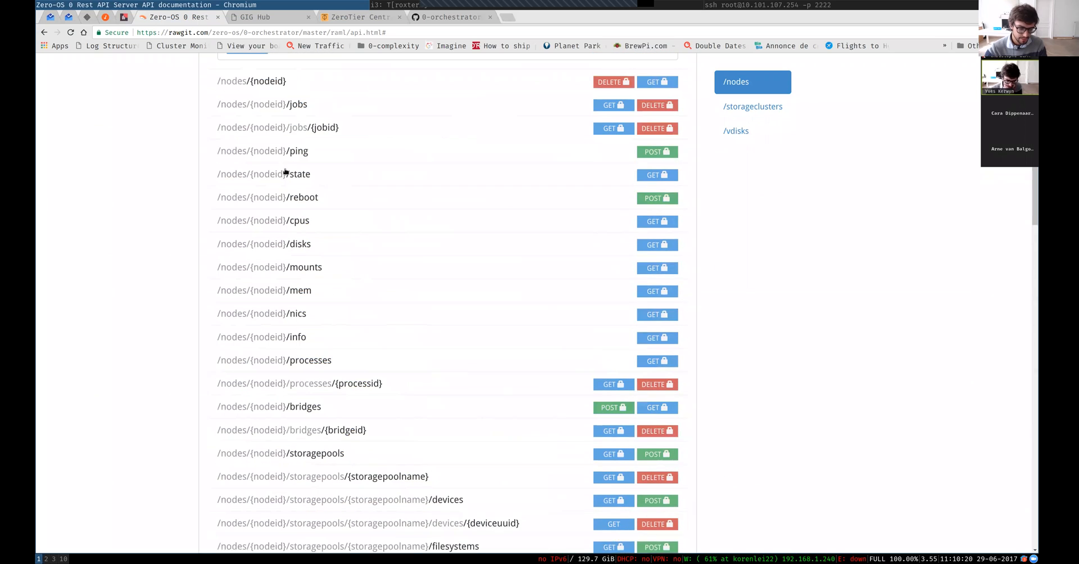
Return to the REST client, set the DeleteContainer request URL to end in /containers/demo, and send it
{"action": "key", "text": "super+Left"}
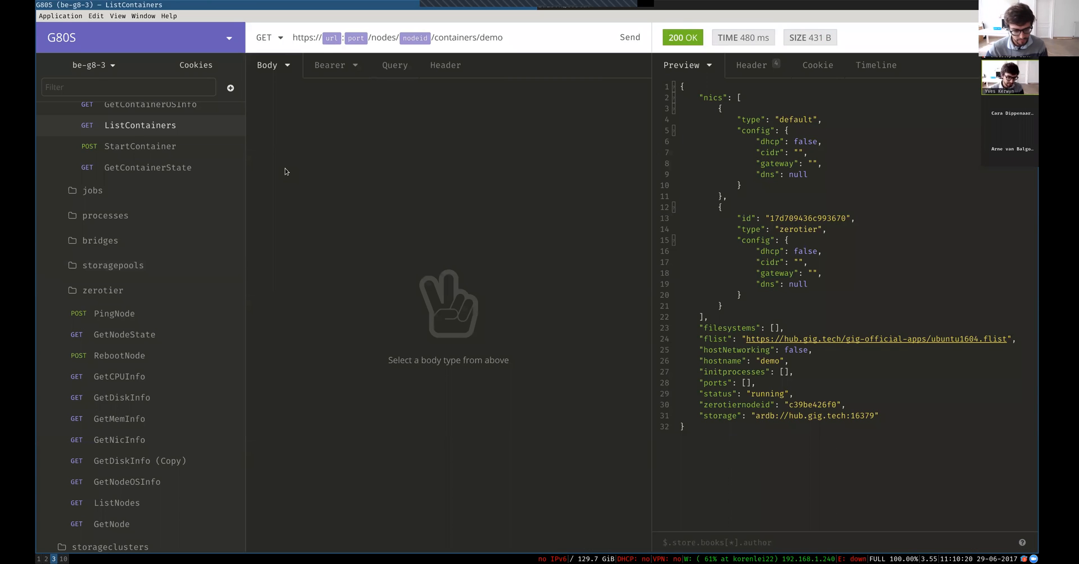
{"action": "scroll", "coordinate": [209, 204], "scroll_direction": "up", "scroll_amount": 3}
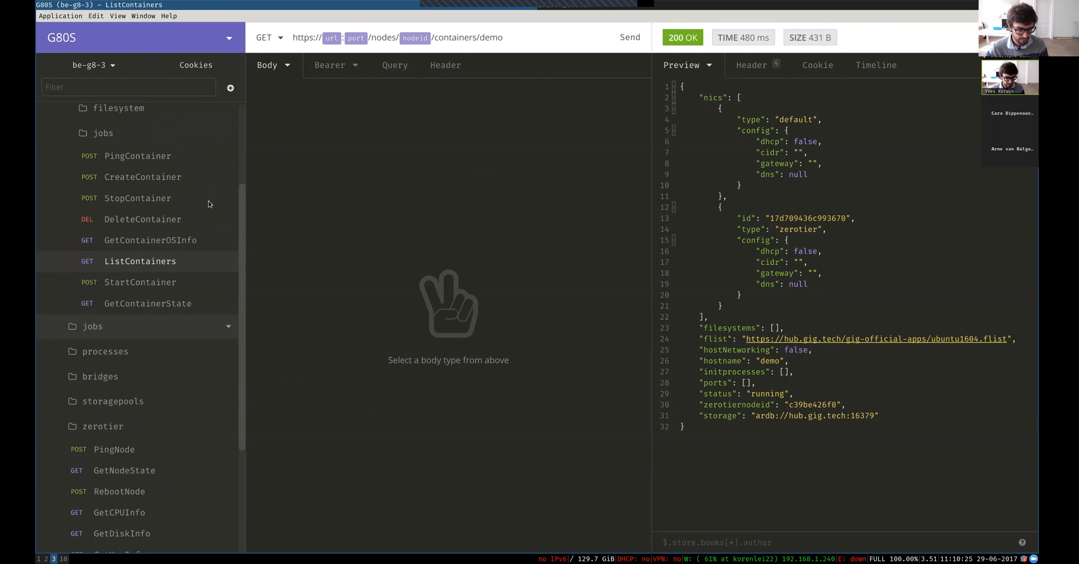
{"action": "scroll", "coordinate": [208, 204], "scroll_direction": "up", "scroll_amount": 1}
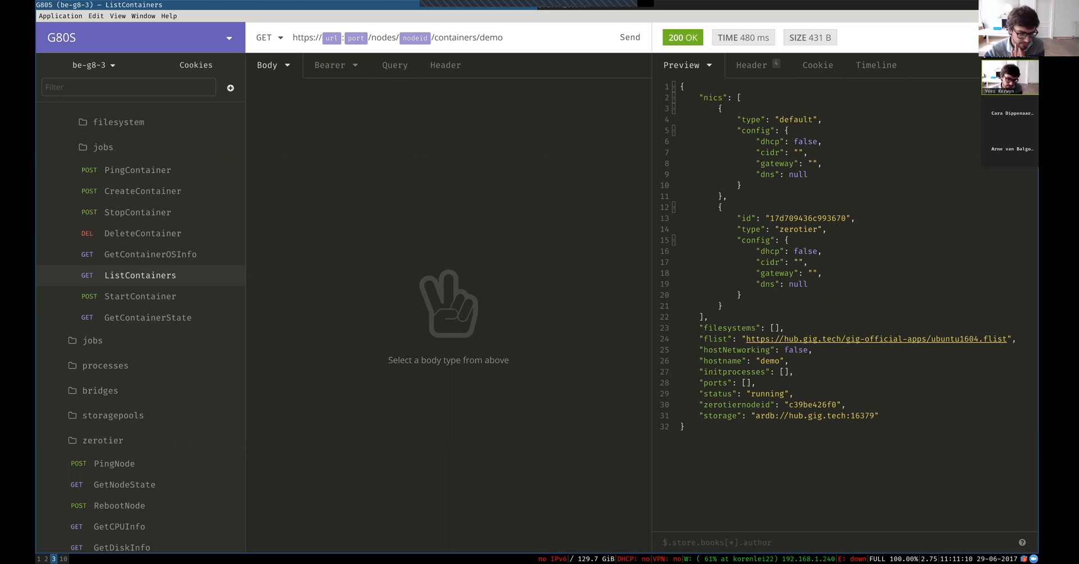
{"action": "left_click", "coordinate": [222, 234]}
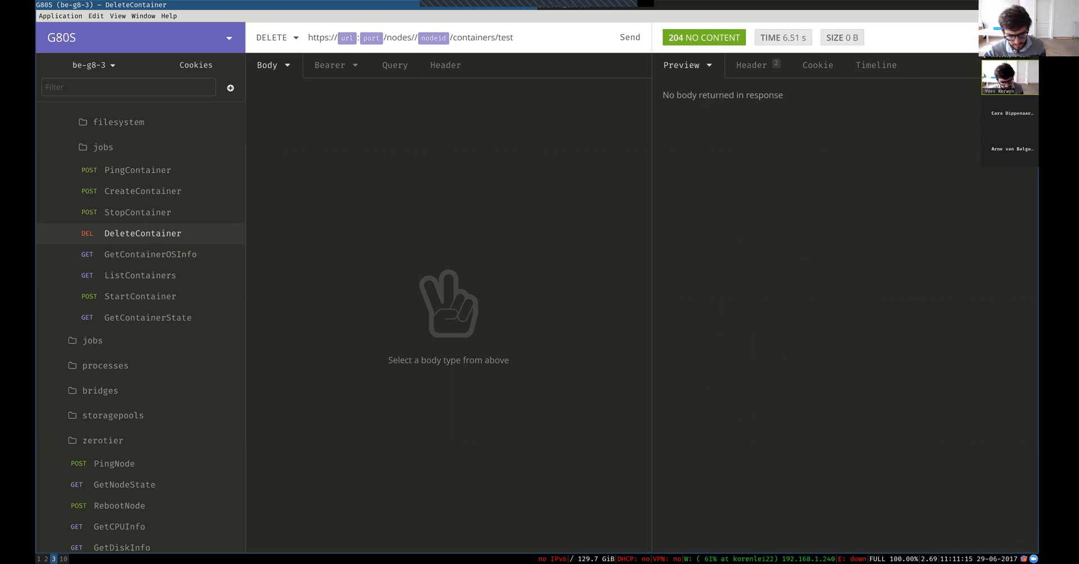
{"action": "left_click", "coordinate": [141, 276]}
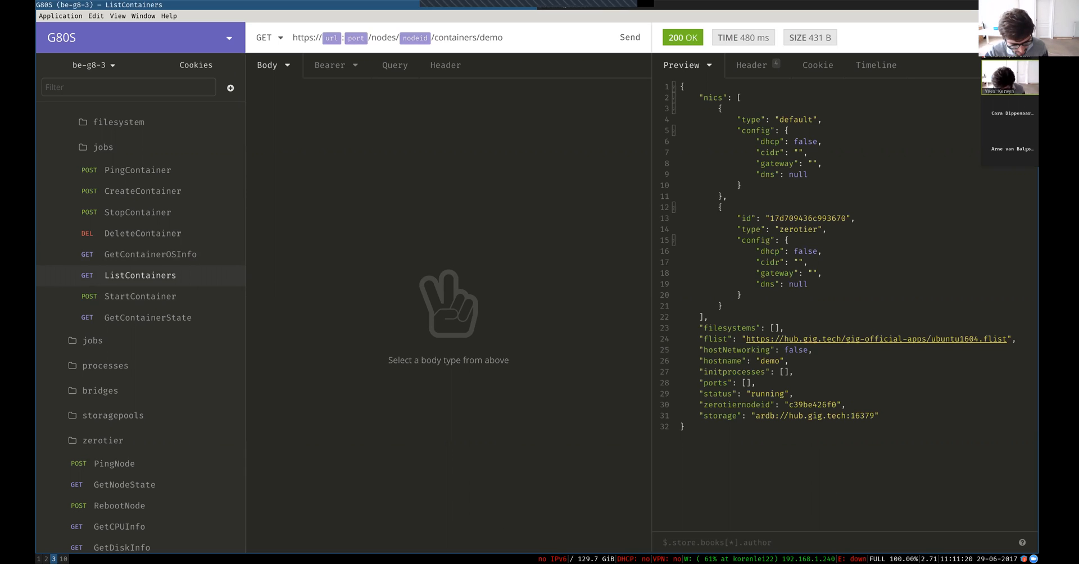
{"action": "left_click", "coordinate": [129, 232]}
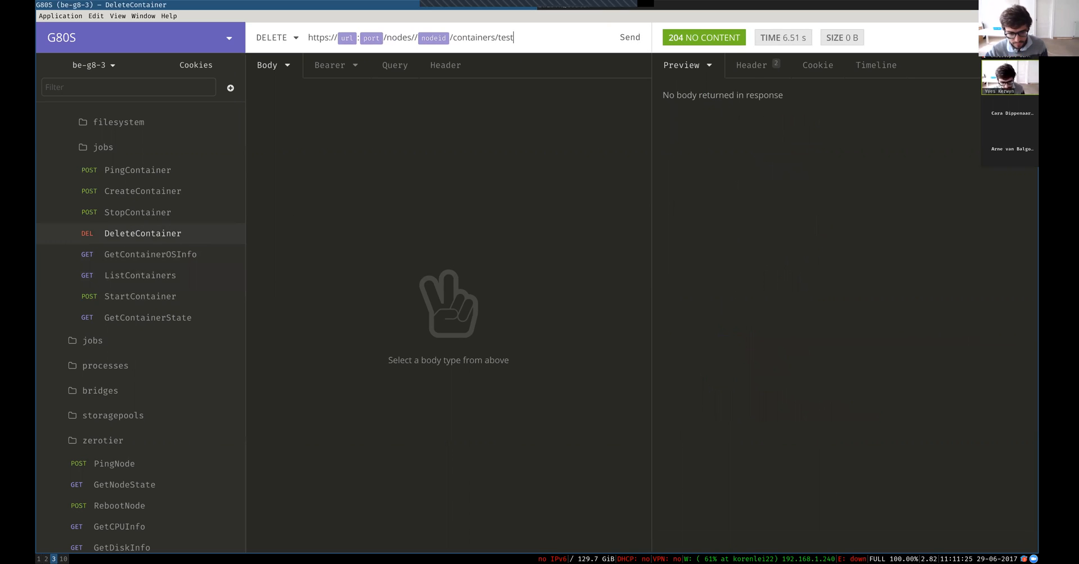
{"action": "key", "text": "BackSpace"}
{"action": "key", "text": "BackSpace"}
{"action": "key", "text": "BackSpace"}
{"action": "key", "text": "BackSpace"}
{"action": "type", "text": "demo"}
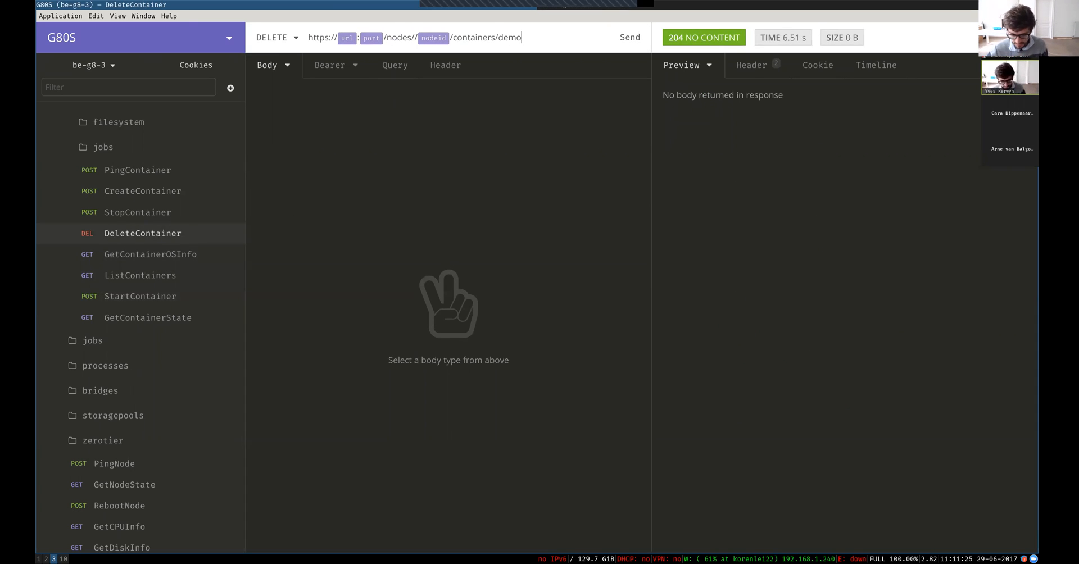
{"action": "key", "text": "Return"}
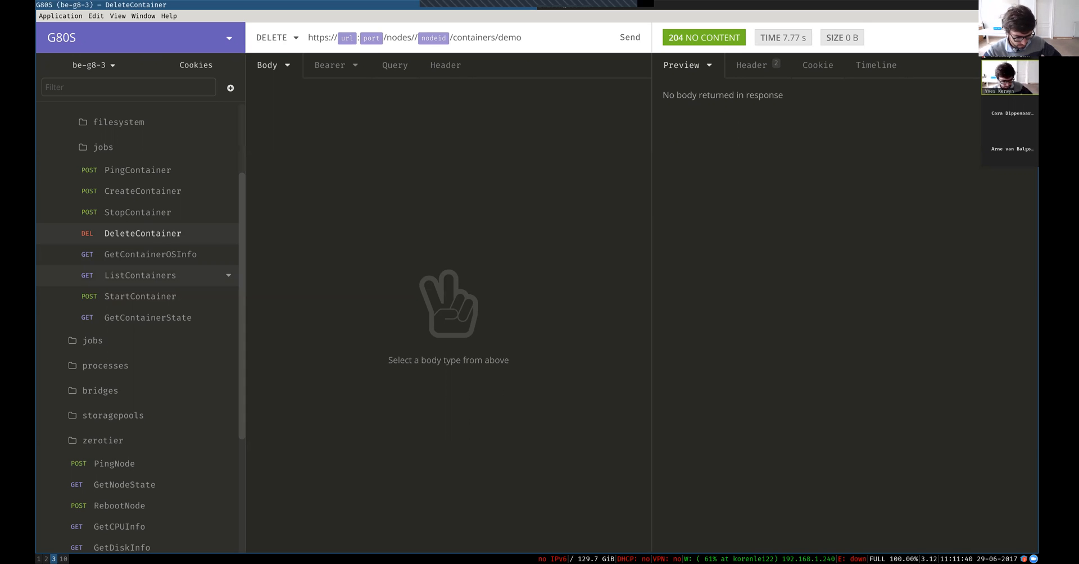
Request the demo container's details again, and rerun ListContainers with /demo removed from its URL to review the container list
{"action": "left_click", "coordinate": [140, 275]}
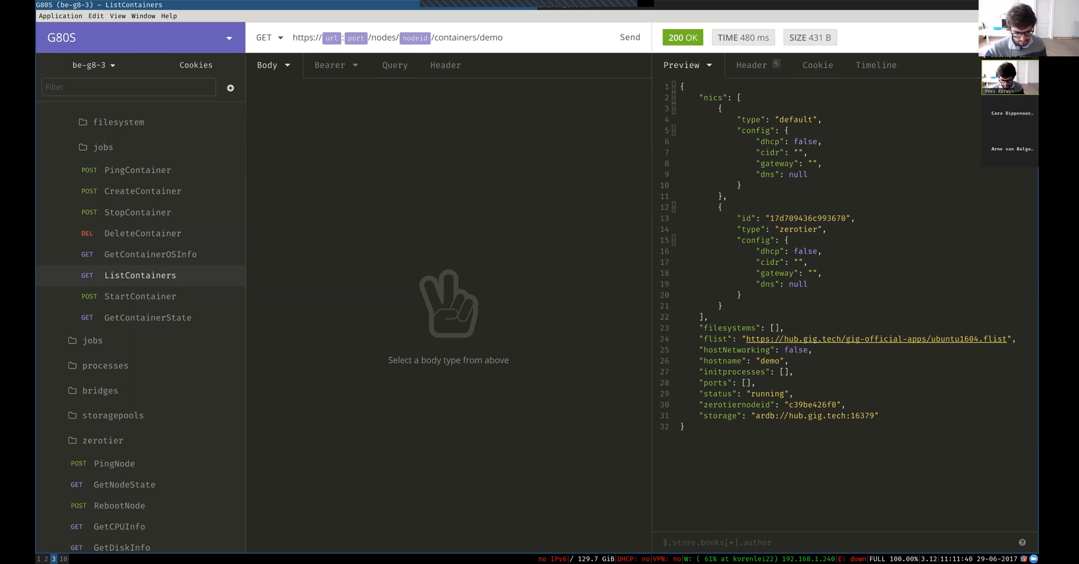
{"action": "key", "text": "ctrl+Return"}
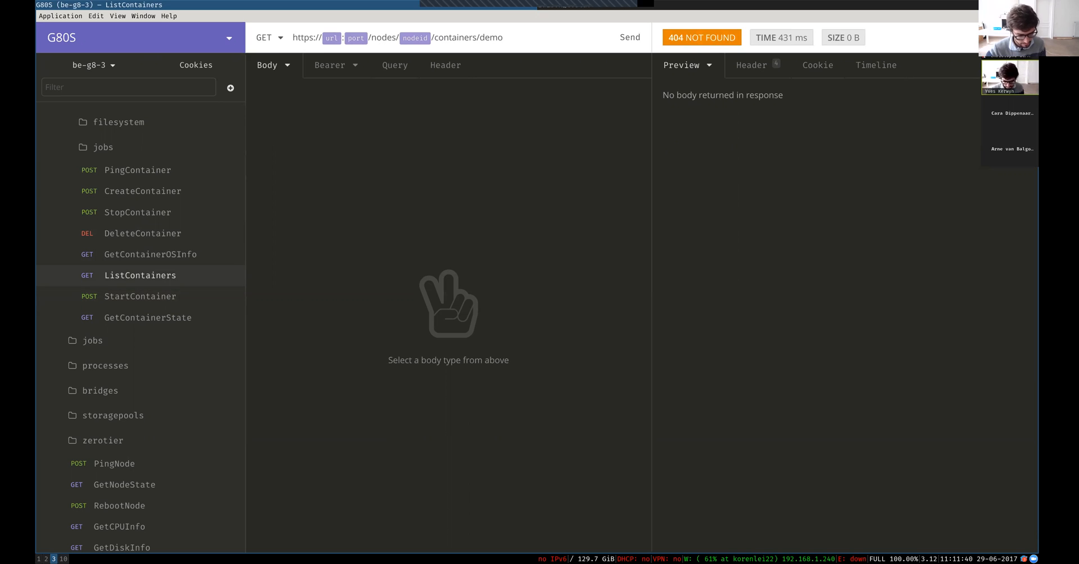
{"action": "left_click_drag", "start_coordinate": [504, 38], "coordinate": [498, 38]}
{"action": "key", "text": "BackSpace"}
{"action": "key", "text": "BackSpace"}
{"action": "key", "text": "BackSpace"}
{"action": "key", "text": "BackSpace"}
{"action": "key", "text": "BackSpace"}
{"action": "key", "text": "ctrl+Return"}
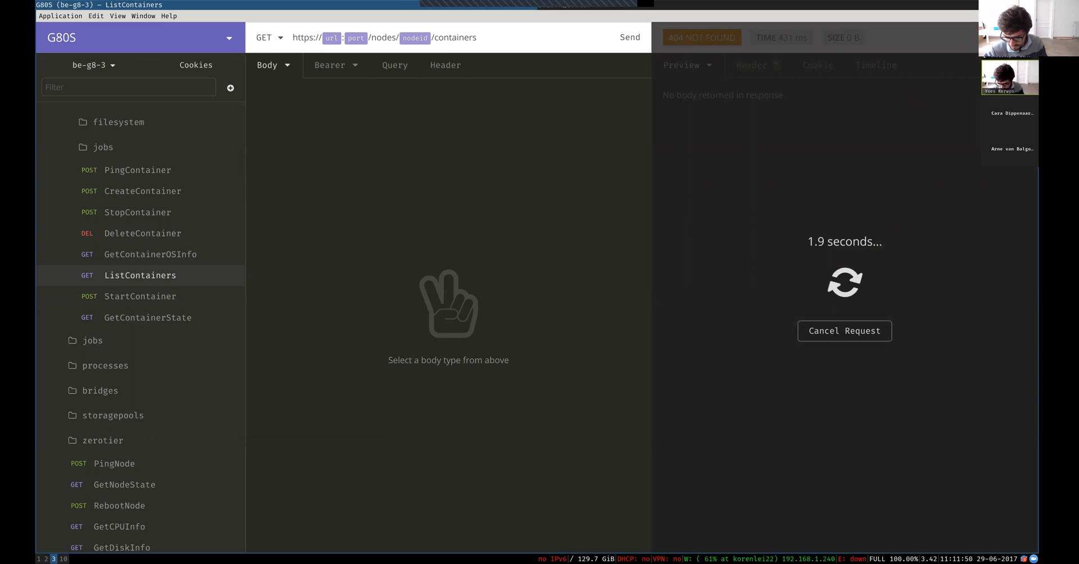
{"action": "scroll", "coordinate": [845, 306], "scroll_direction": "down", "scroll_amount": 4}
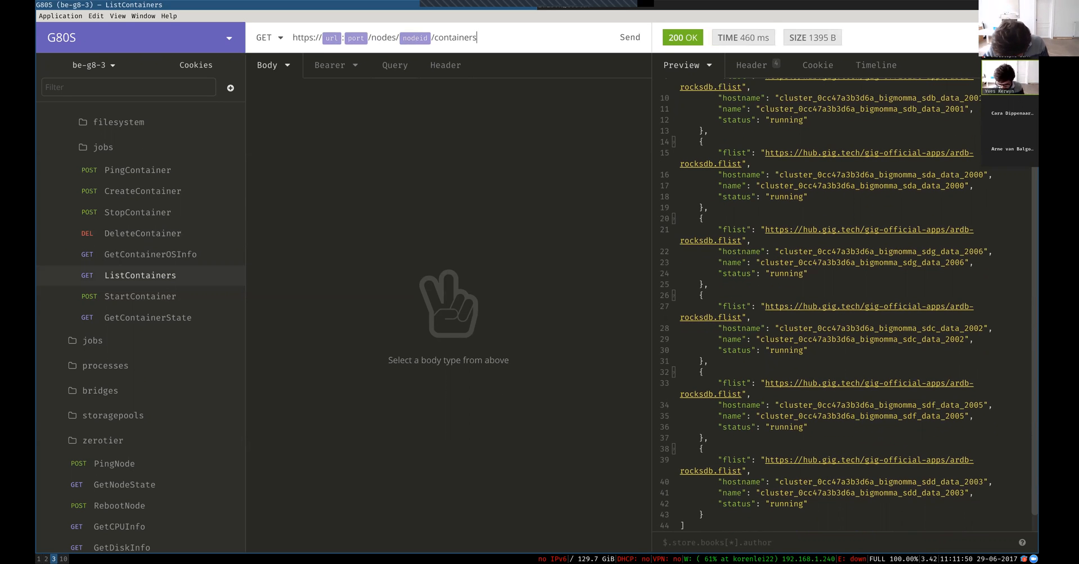
{"action": "scroll", "coordinate": [845, 307], "scroll_direction": "up", "scroll_amount": 3}
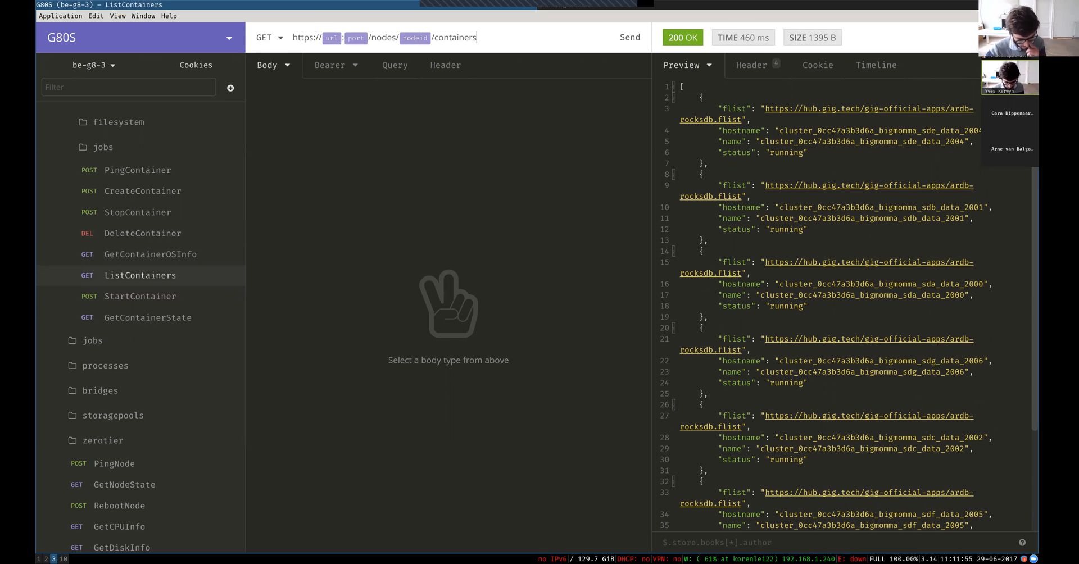
Switch to the API documentation in Chromium and examine the storage pool, ZeroTier and gateway endpoints under /nodes
{"action": "key", "text": "super+0"}
{"action": "key", "text": "super+2"}
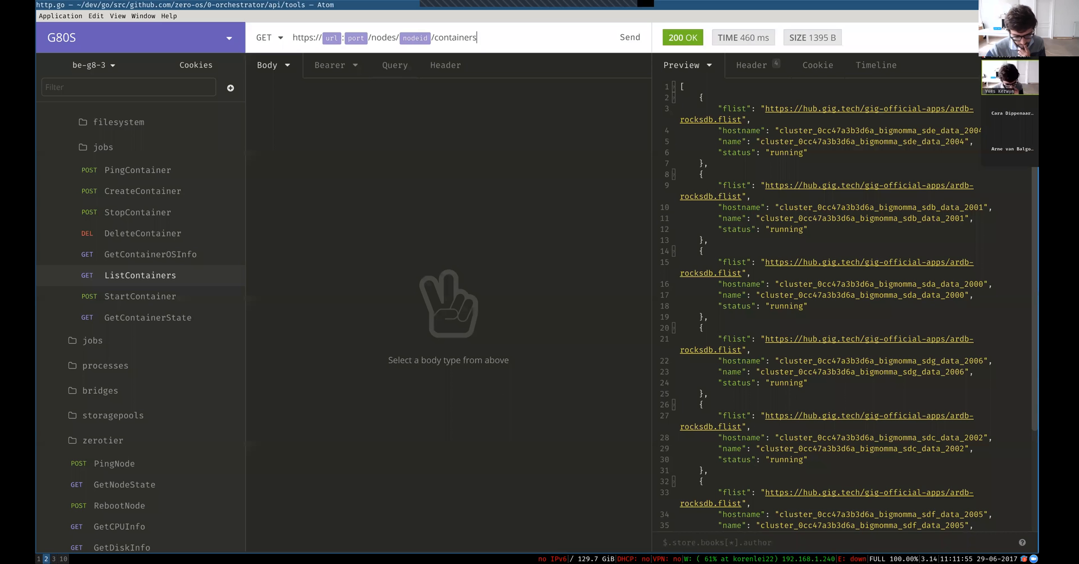
{"action": "key", "text": "super+1"}
{"action": "scroll", "coordinate": [450, 304], "scroll_direction": "down", "scroll_amount": 5}
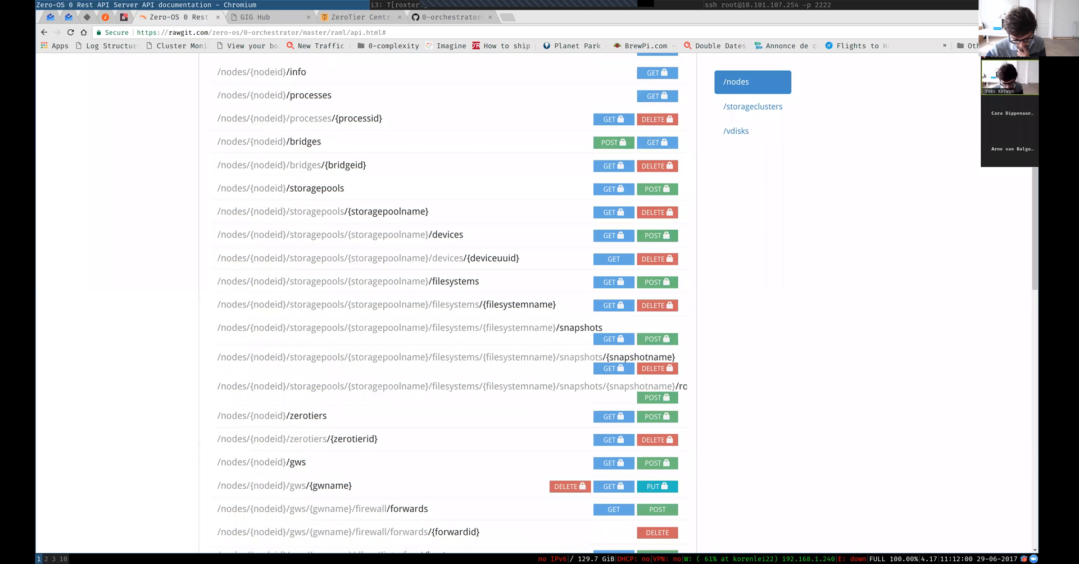
{"action": "scroll", "coordinate": [449, 304], "scroll_direction": "down", "scroll_amount": 3}
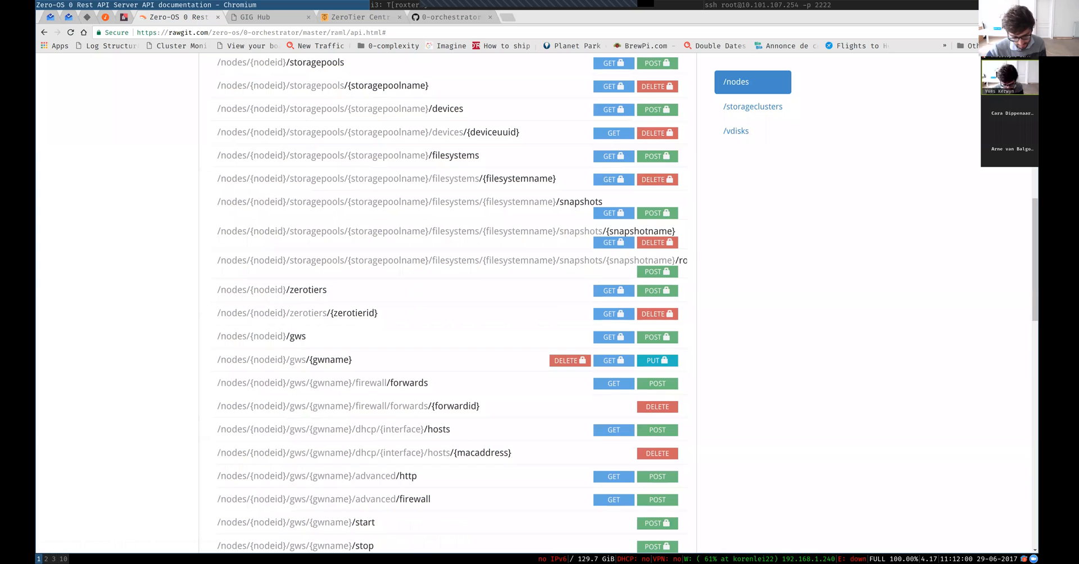
{"action": "scroll", "coordinate": [450, 303], "scroll_direction": "down", "scroll_amount": 2}
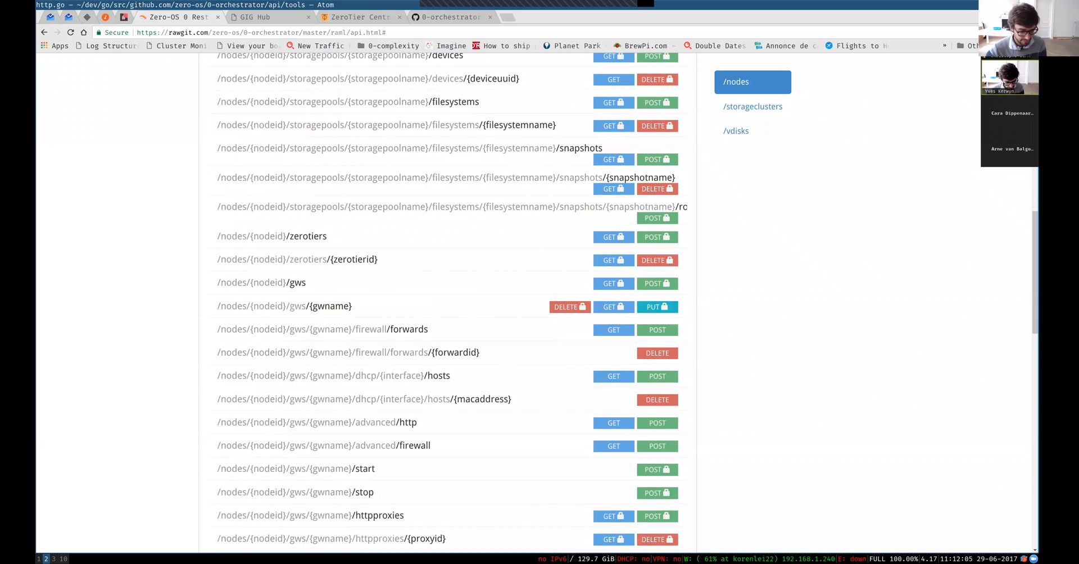
Return to the REST client and collapse the containers folder in the request collection
{"action": "key", "text": "super+2"}
{"action": "key", "text": "super+3"}
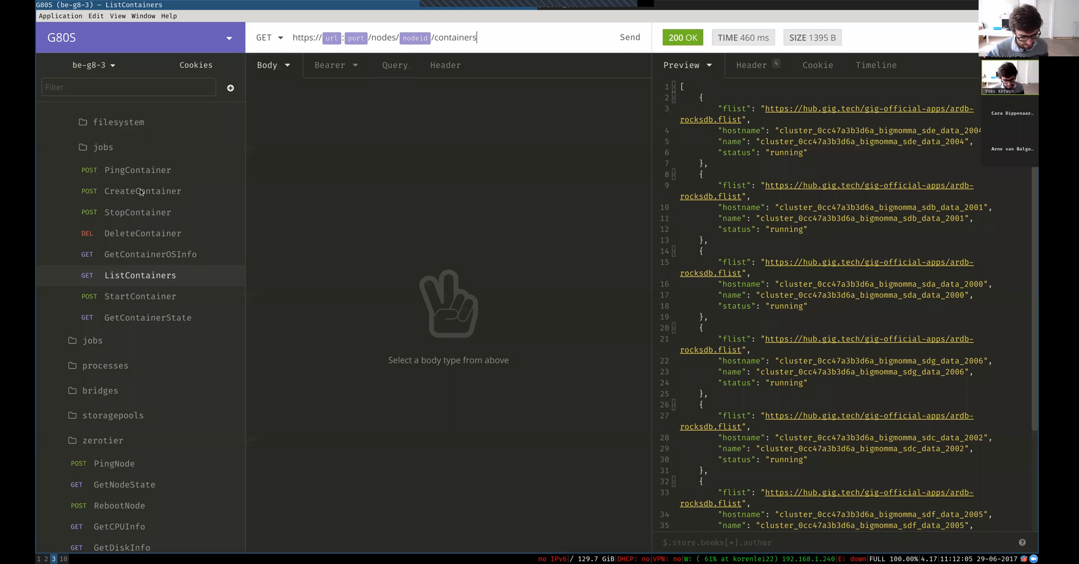
{"action": "scroll", "coordinate": [140, 192], "scroll_direction": "up", "scroll_amount": 3}
{"action": "left_click", "coordinate": [140, 189]}
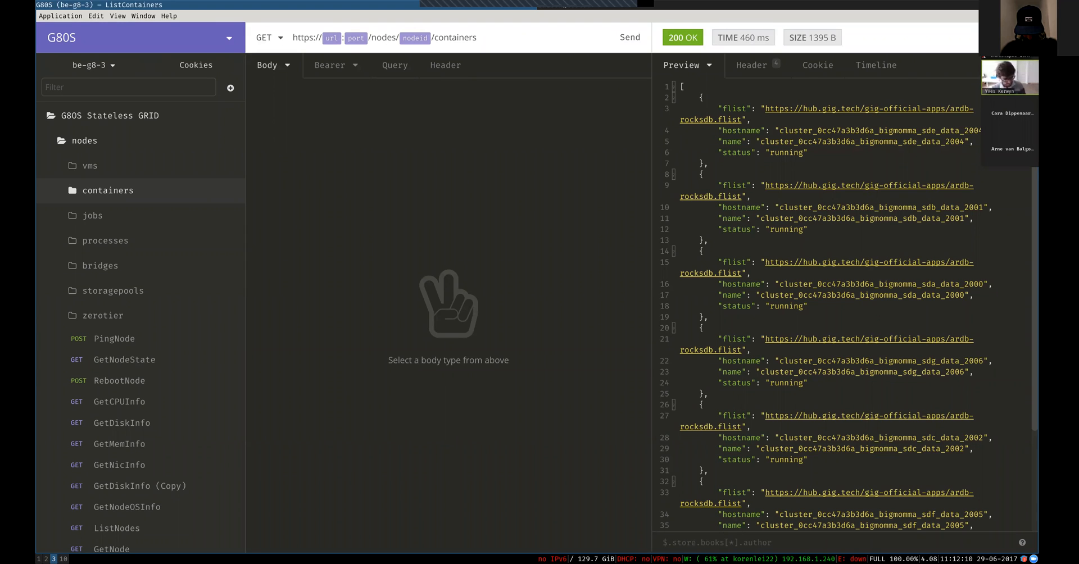
Look through the request collection's node requests and its containers, jobs and storageclusters folders
{"action": "scroll", "coordinate": [140, 287], "scroll_direction": "down", "scroll_amount": 2}
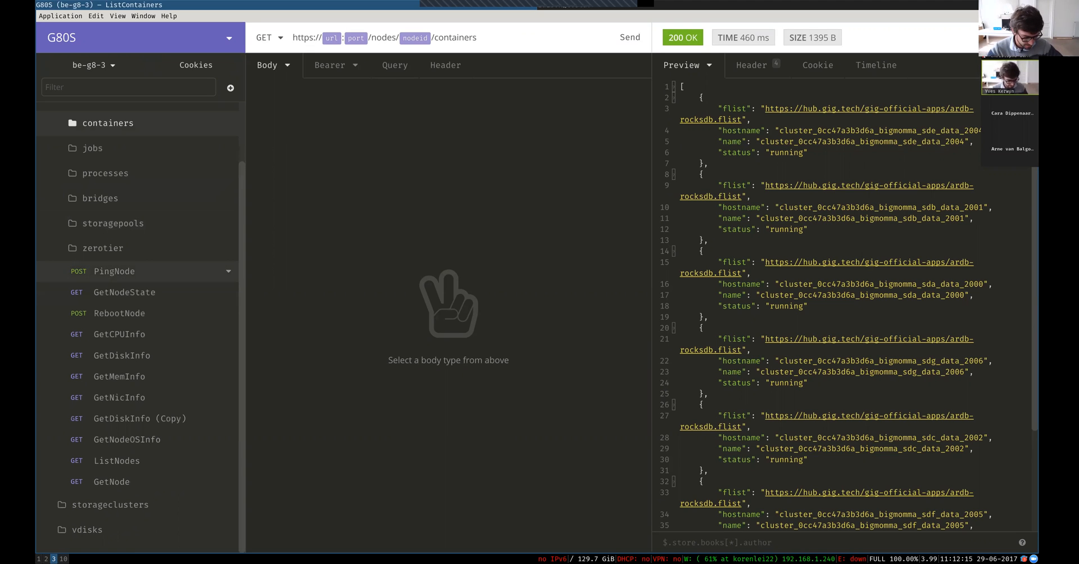
{"action": "left_click", "coordinate": [141, 506]}
{"action": "left_click", "coordinate": [140, 505]}
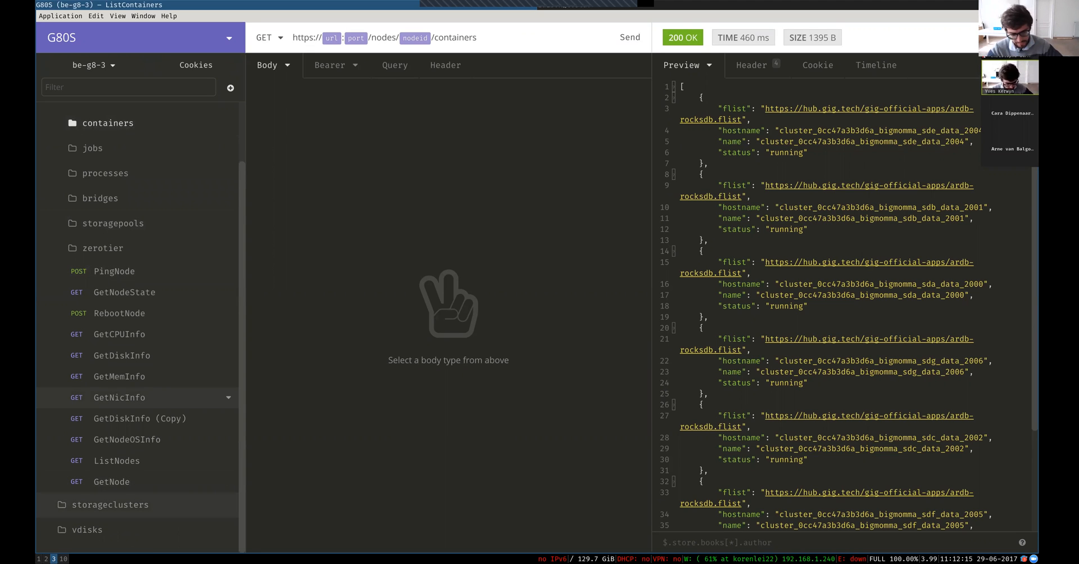
{"action": "scroll", "coordinate": [140, 398], "scroll_direction": "up", "scroll_amount": 2}
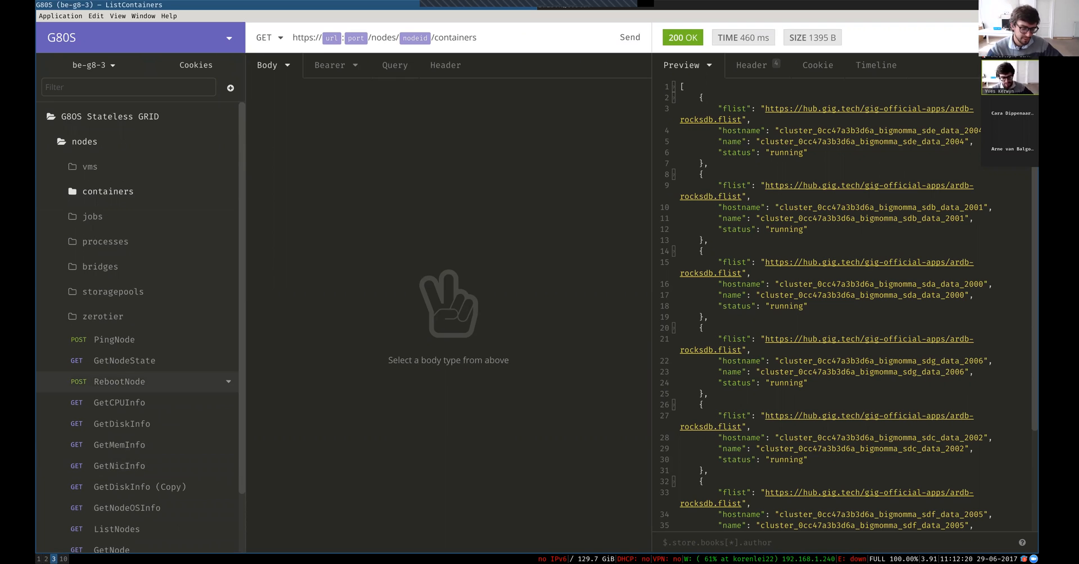
{"action": "scroll", "coordinate": [163, 266], "scroll_direction": "down", "scroll_amount": 2}
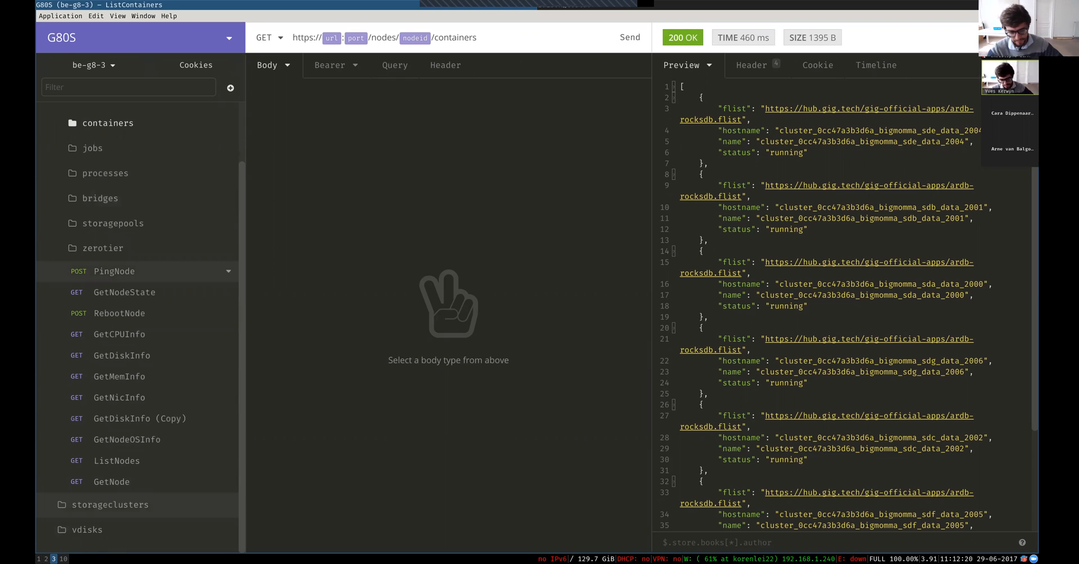
{"action": "left_click", "coordinate": [157, 129]}
{"action": "left_click", "coordinate": [157, 129]}
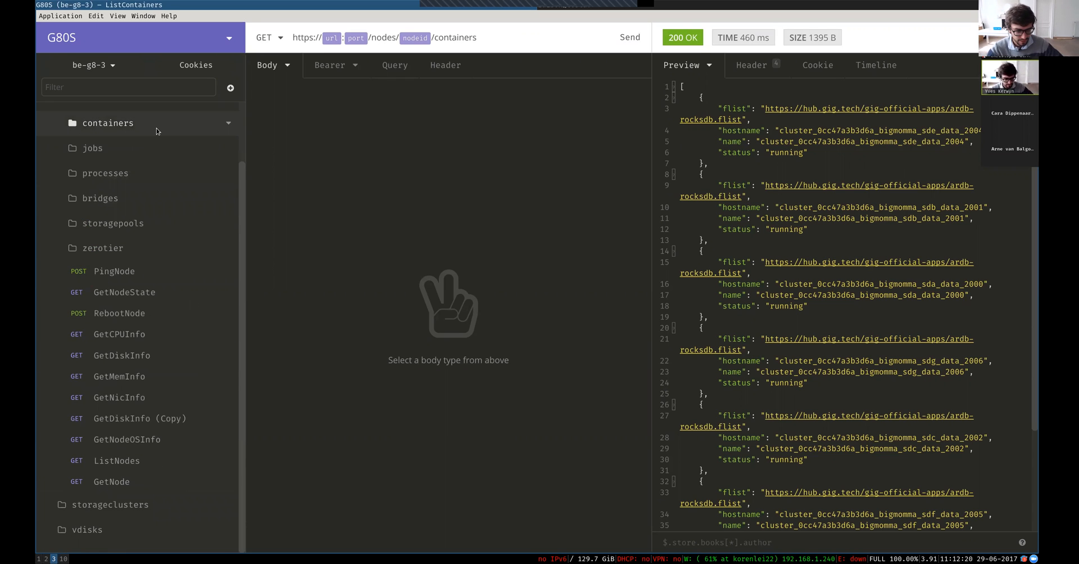
{"action": "left_click", "coordinate": [157, 132]}
{"action": "left_click", "coordinate": [157, 132]}
{"action": "left_click", "coordinate": [135, 146]}
{"action": "left_click", "coordinate": [135, 145]}
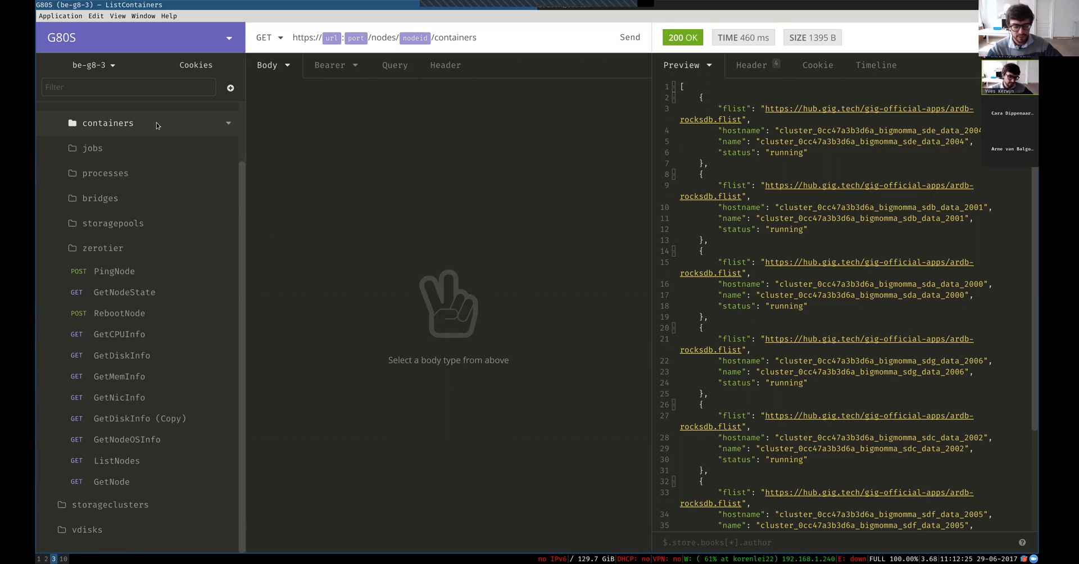
{"action": "scroll", "coordinate": [157, 124], "scroll_direction": "up", "scroll_amount": 2}
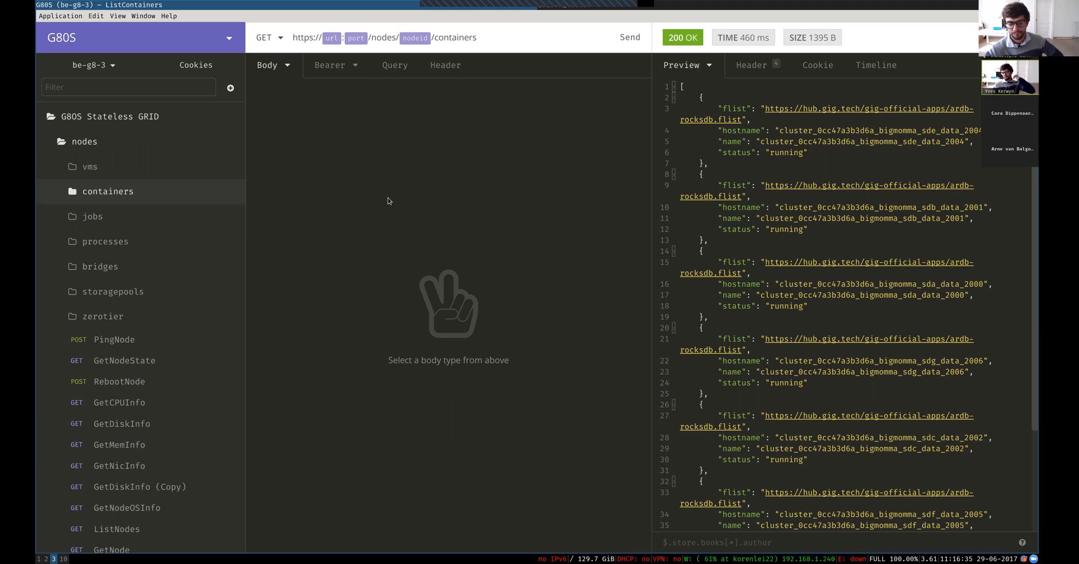
{"action": "mouse_move", "coordinate": [537, 8]}
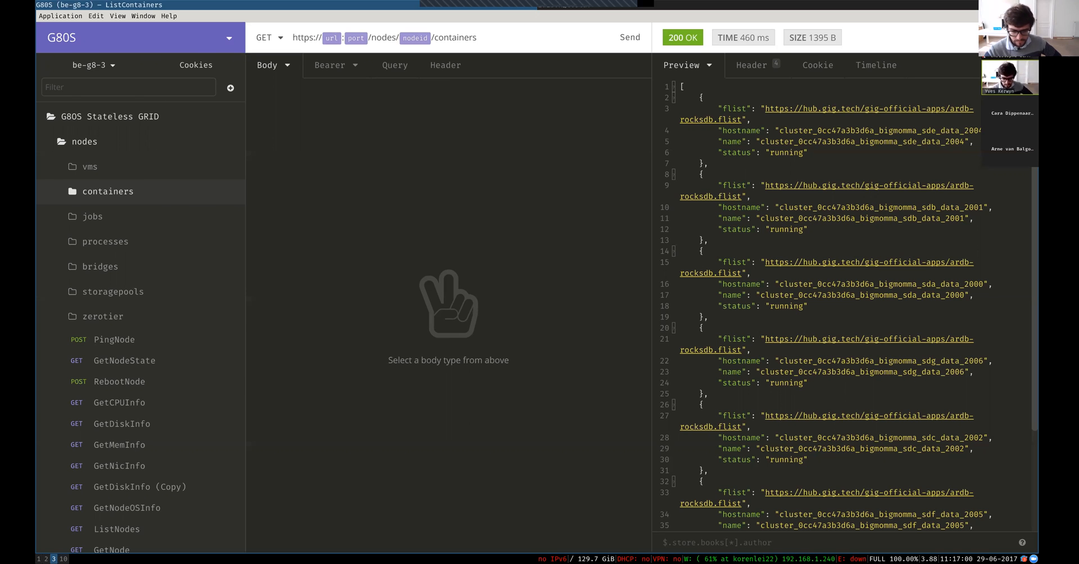
{"action": "key", "text": "super+2"}
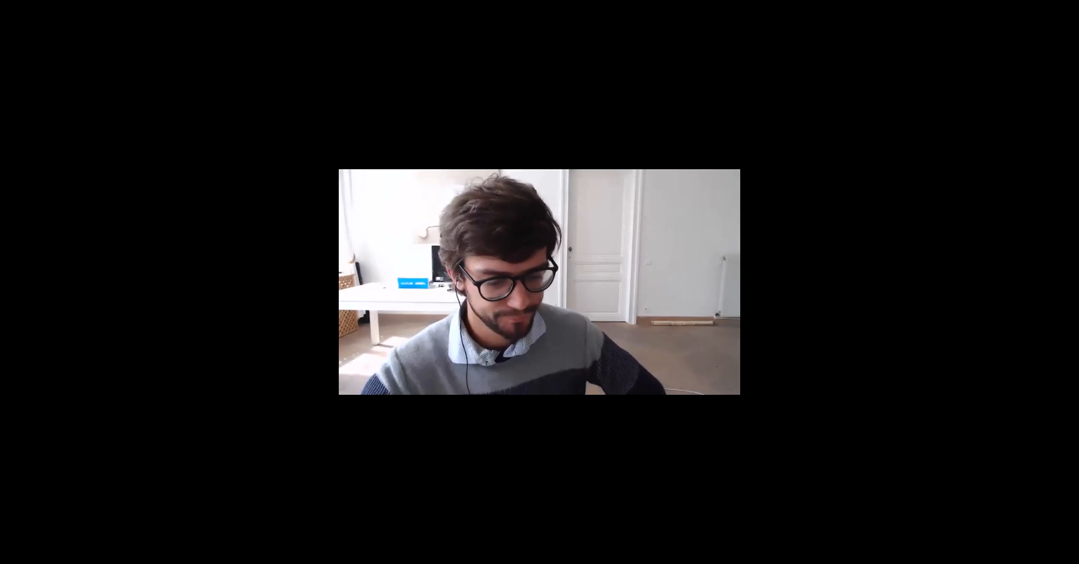